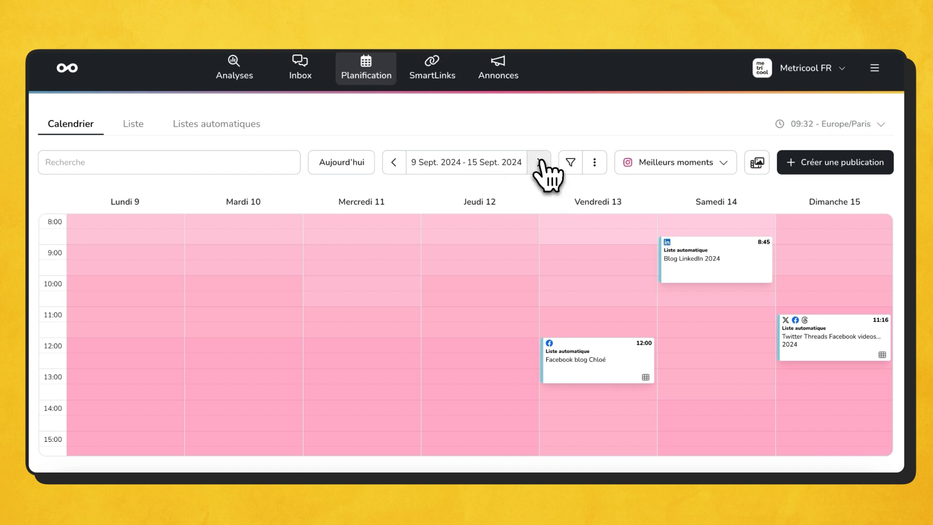
# Step: Show the week of 2 to 8 September 2024 in the planning calendar
pyautogui.click(540, 161)
pyautogui.click(390, 163)
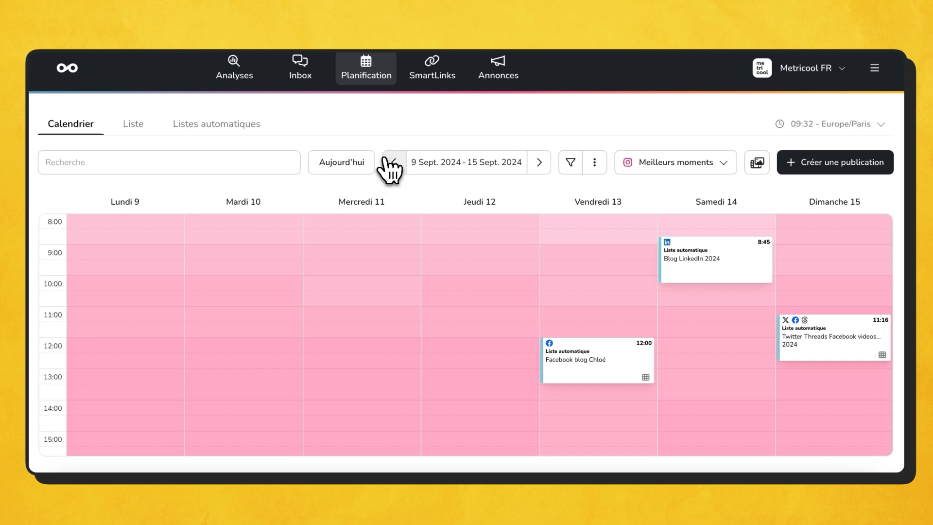
pyautogui.click(390, 162)
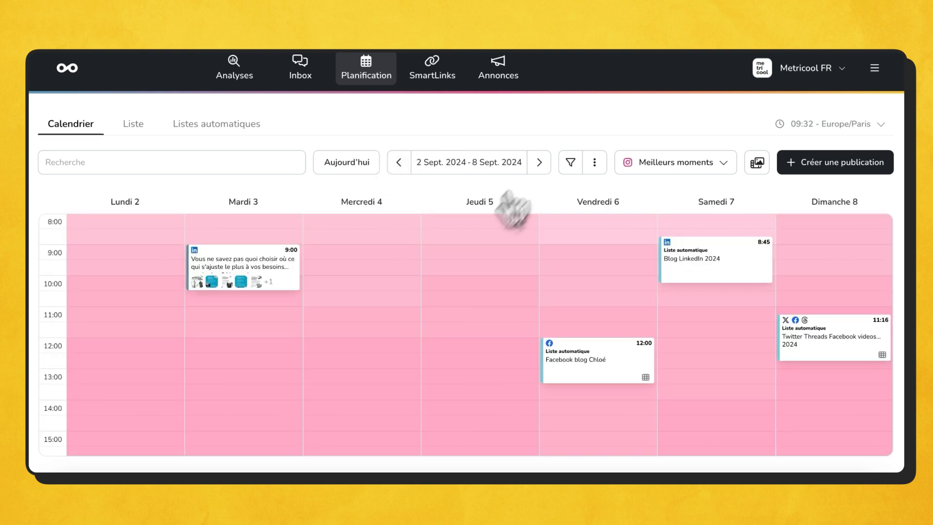
# Step: Check the day, week and month view options of the calendar and look over the week's scheduled posts
pyautogui.click(594, 162)
pyautogui.moveTo(591, 218)
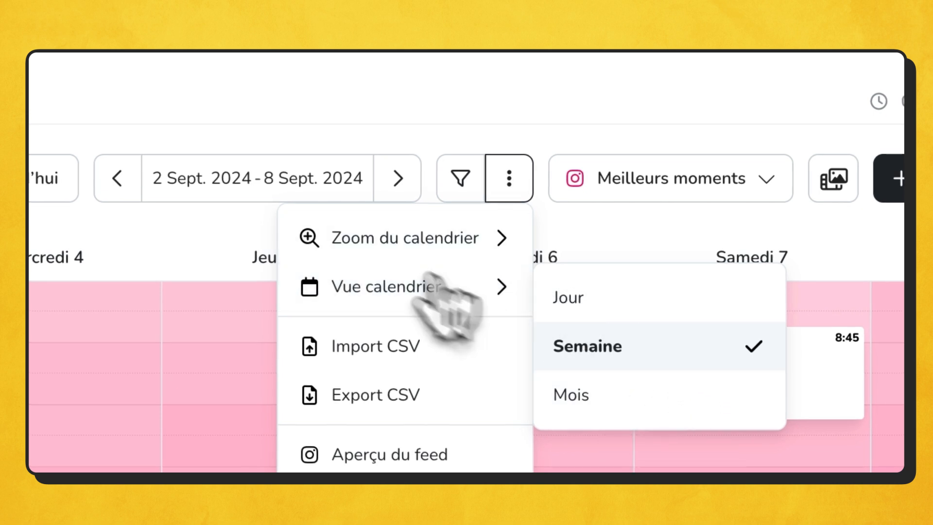
pyautogui.click(580, 126)
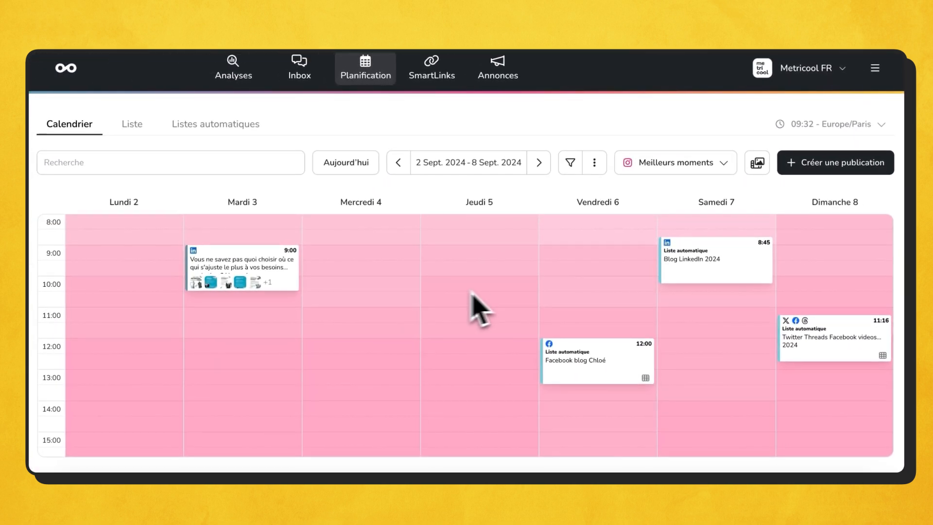
pyautogui.scroll(-3, 486, 306)
pyautogui.scroll(2, 500, 308)
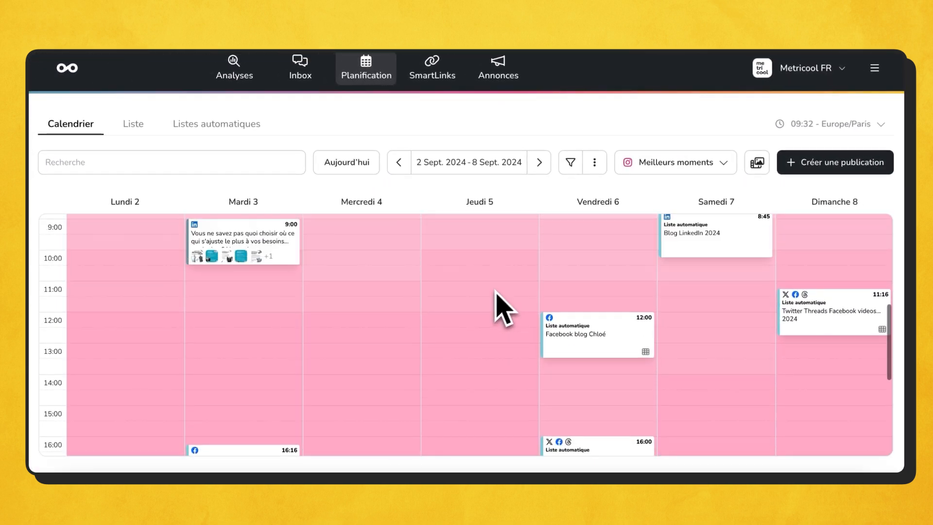
# Step: Compare the best posting times shown in the calendar for TikTok with those for Instagram, leaving Instagram selected
pyautogui.click(704, 161)
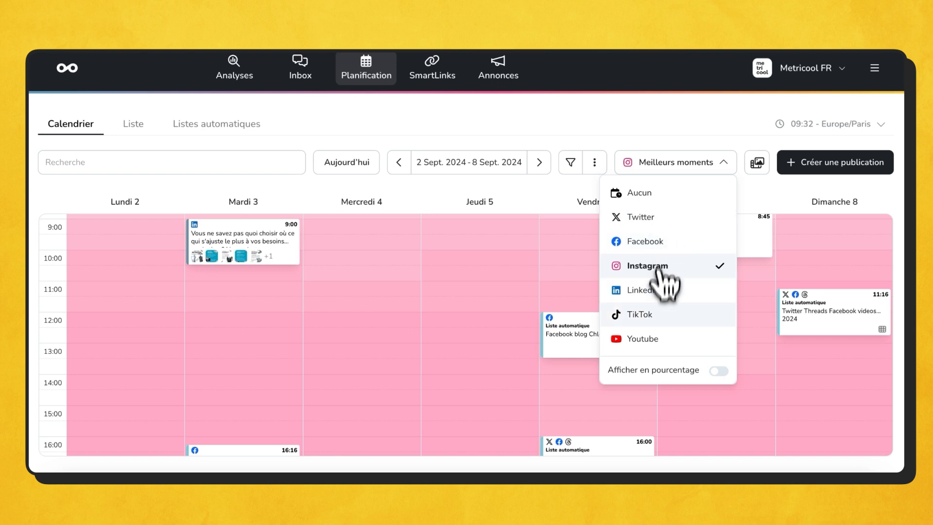
pyautogui.click(659, 322)
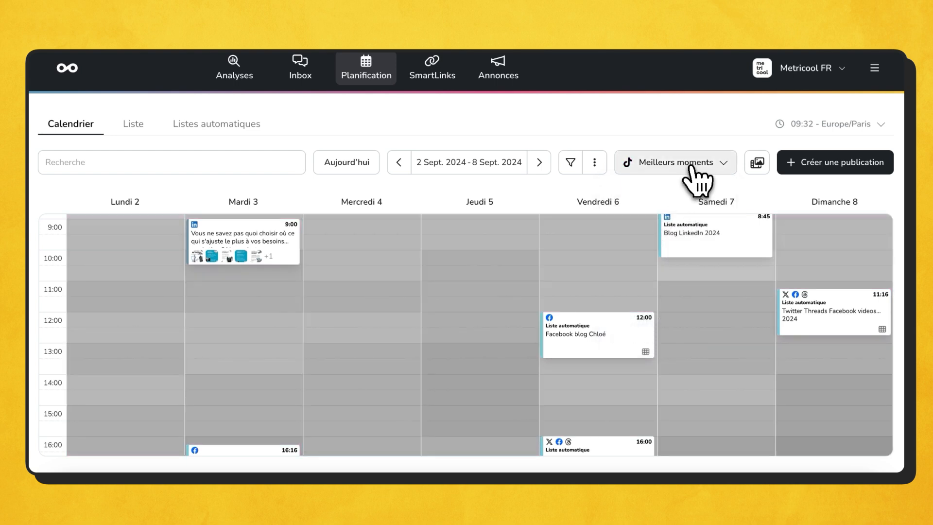
pyautogui.click(692, 165)
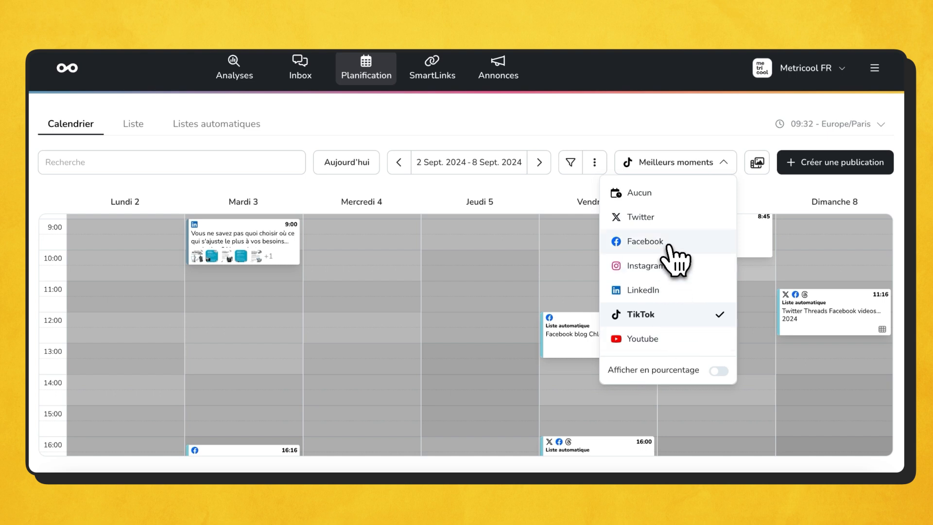
pyautogui.click(672, 265)
# Step: Display Instagram's best posting times as percentages and review them across the week's time slots
pyautogui.click(692, 165)
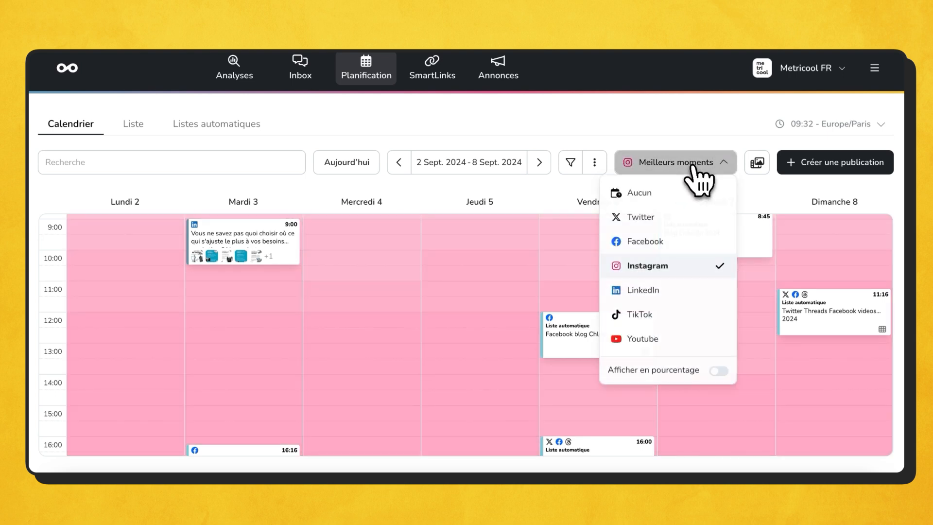
pyautogui.click(720, 371)
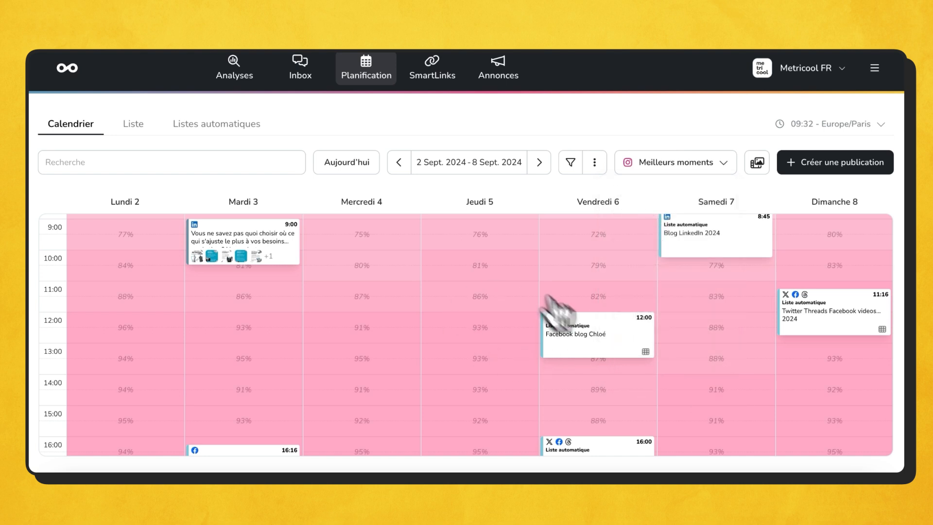
pyautogui.scroll(-2, 294, 347)
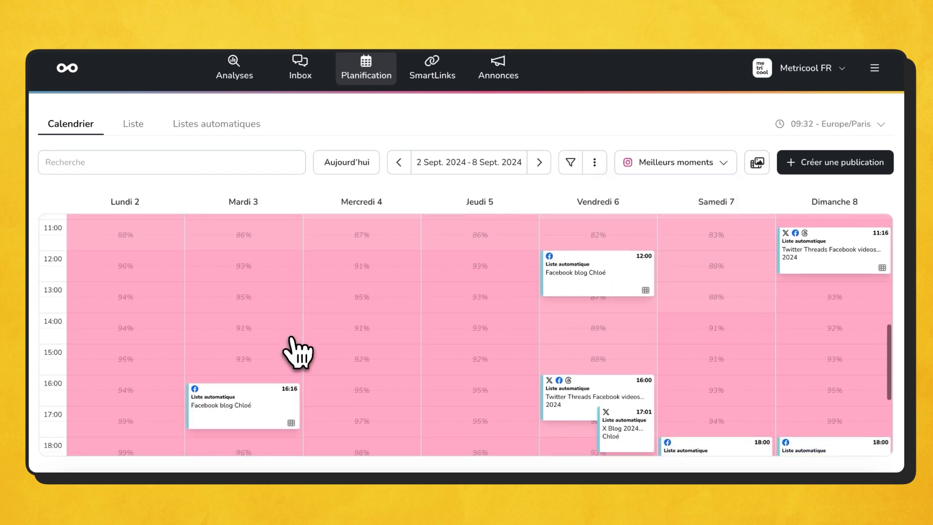
pyautogui.scroll(1, 296, 352)
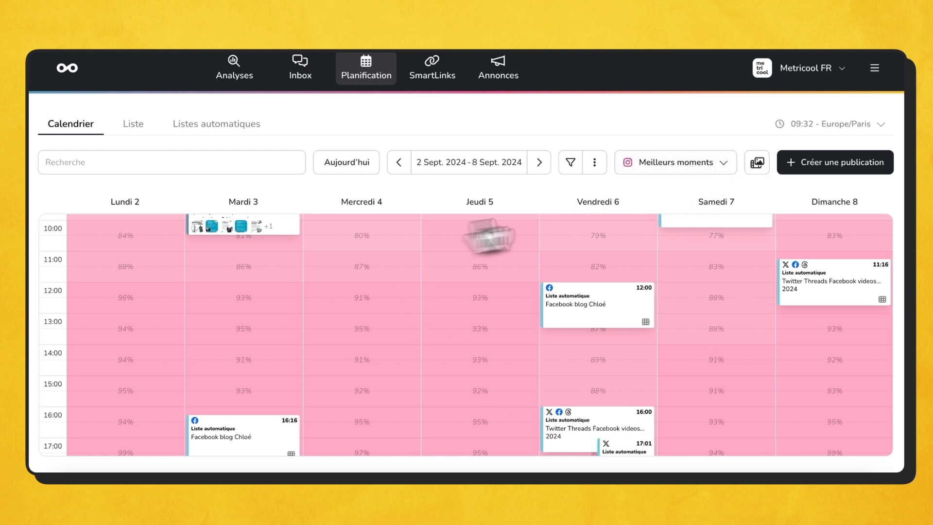
pyautogui.scroll(-2, 646, 304)
pyautogui.scroll(1, 656, 312)
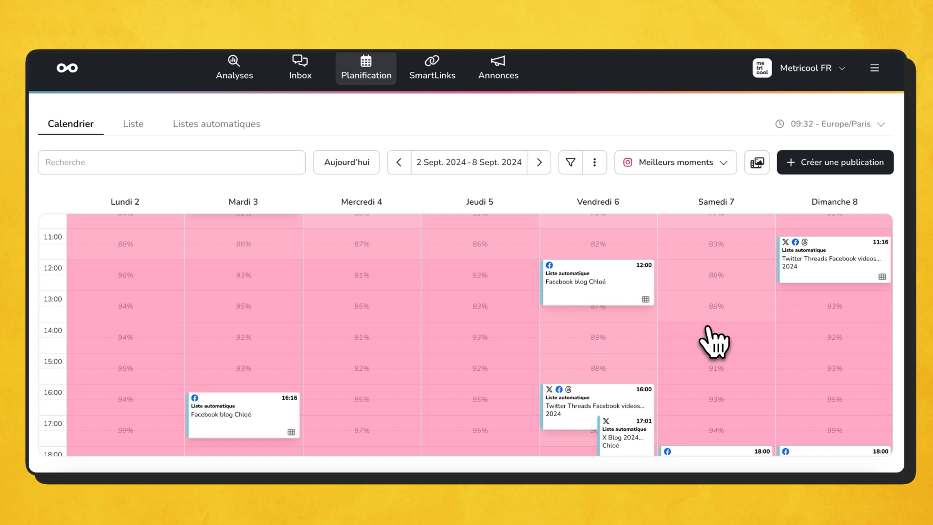
pyautogui.scroll(-2, 680, 385)
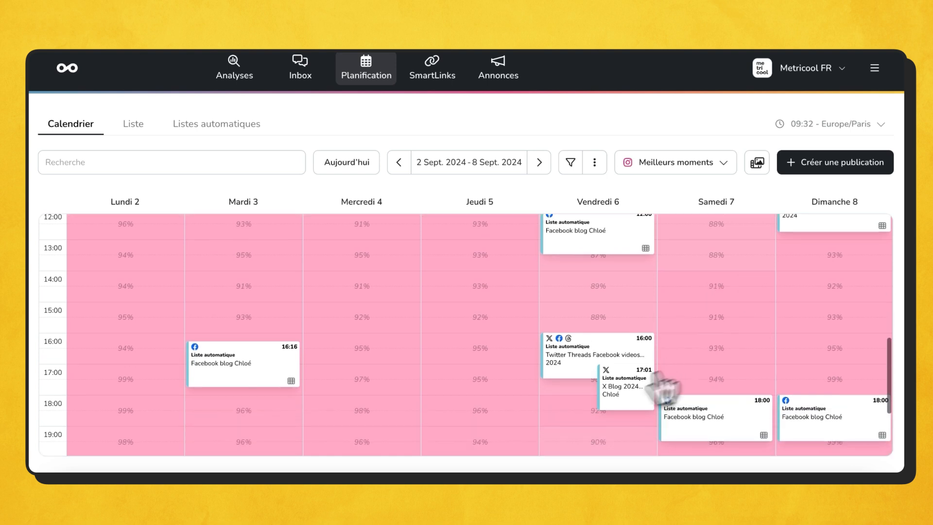
# Step: Open a new publication from the 18:00 slot on Tuesday 3 September and cancel it
pyautogui.click(224, 412)
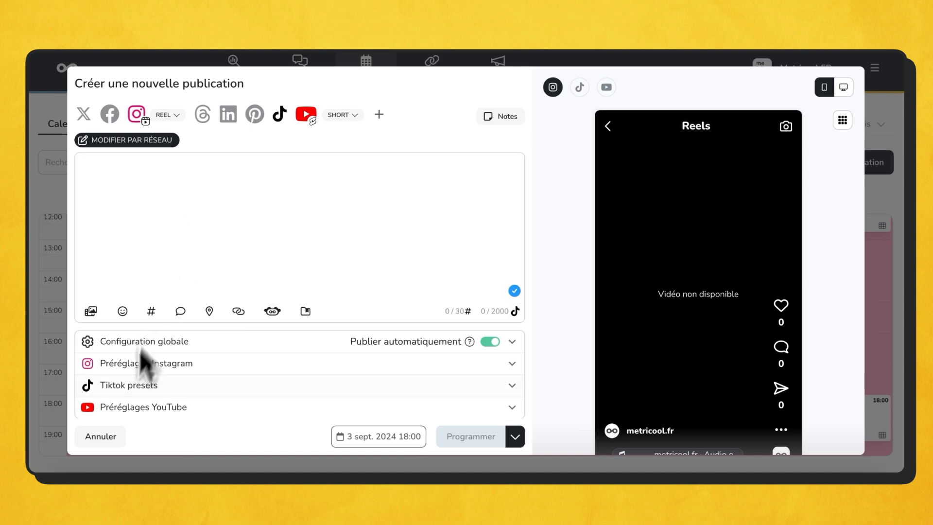
pyautogui.click(103, 440)
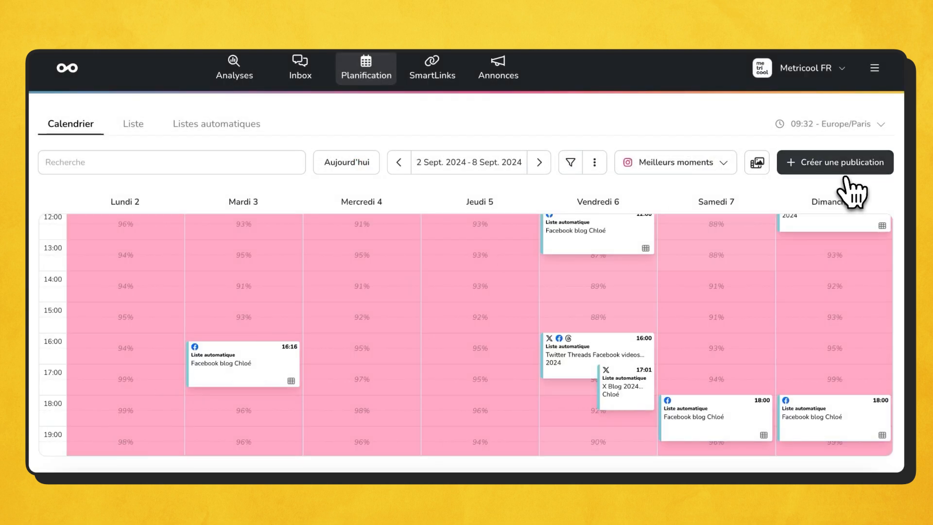
# Step: Create a new publication and add Facebook to its networks with the Reel content type
pyautogui.click(845, 173)
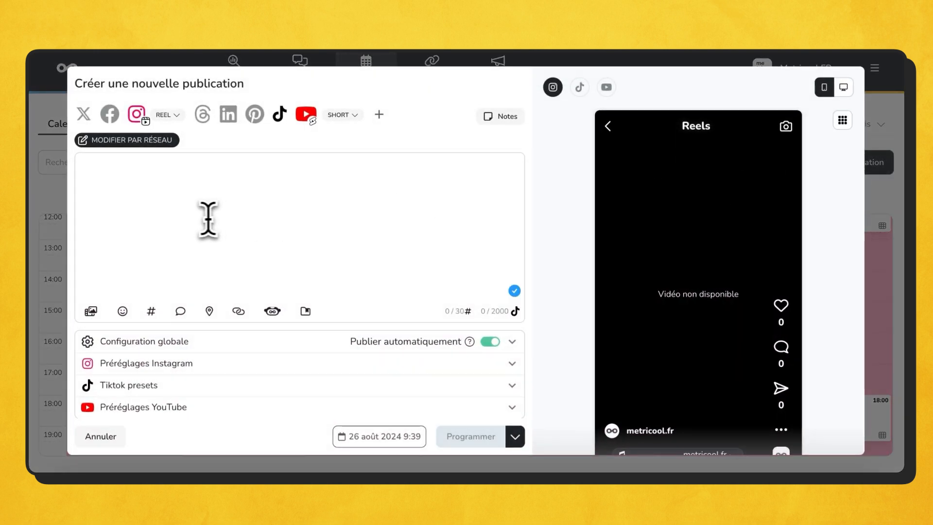
pyautogui.click(232, 238)
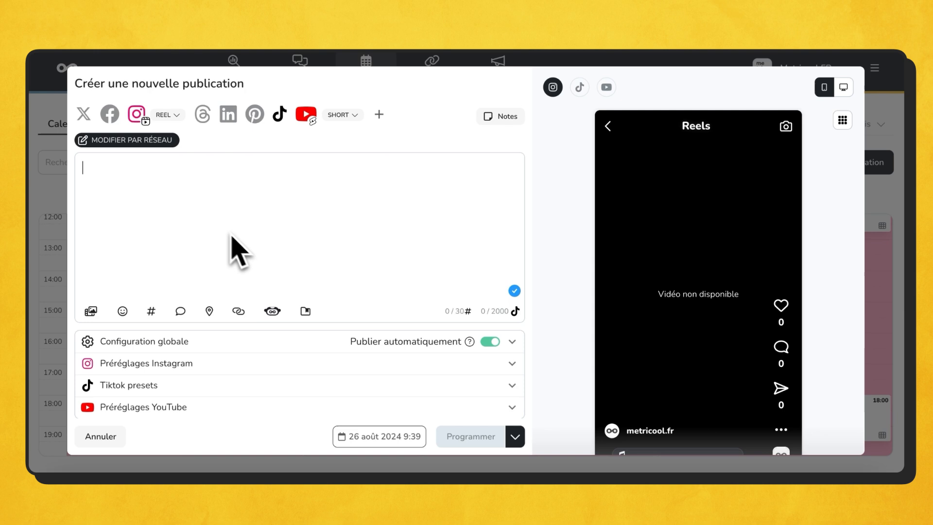
pyautogui.click(116, 119)
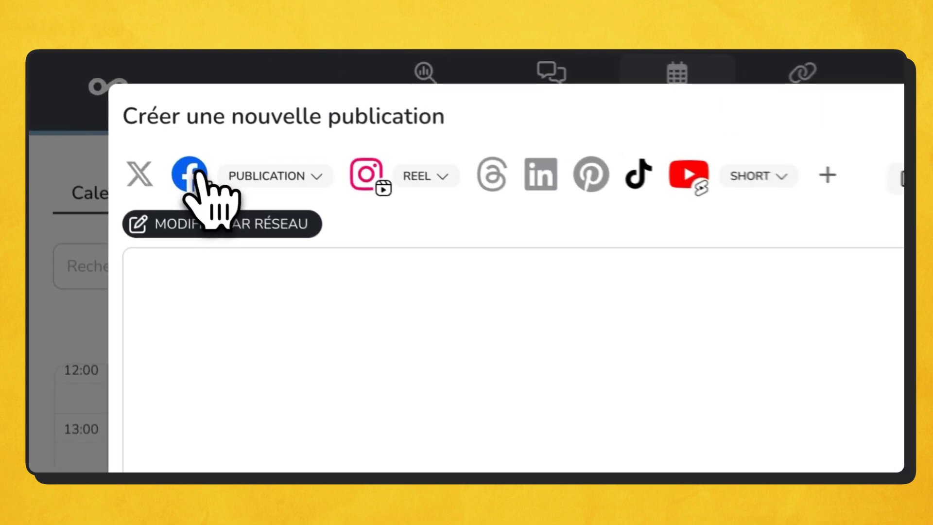
pyautogui.click(160, 120)
pyautogui.click(330, 289)
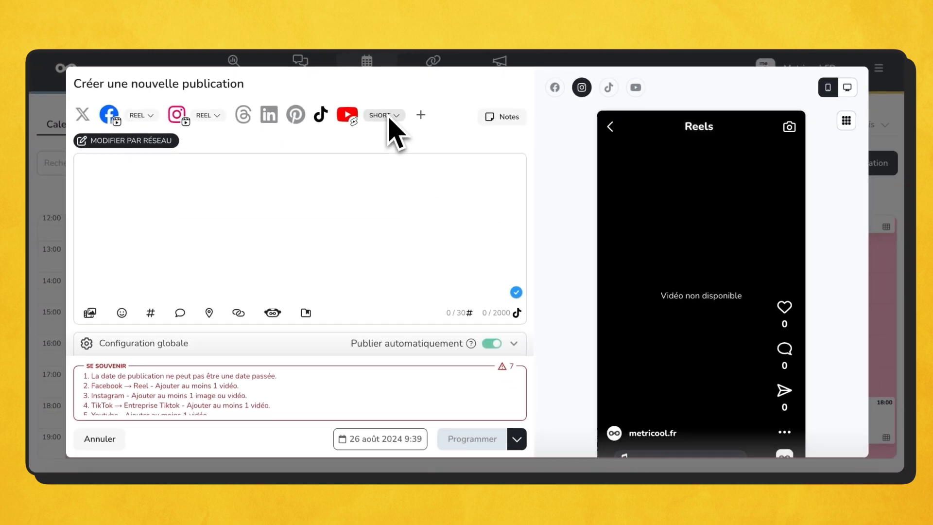
# Step: Examine the content-type options available for Facebook, Instagram and YouTube in the new publication
pyautogui.click(142, 117)
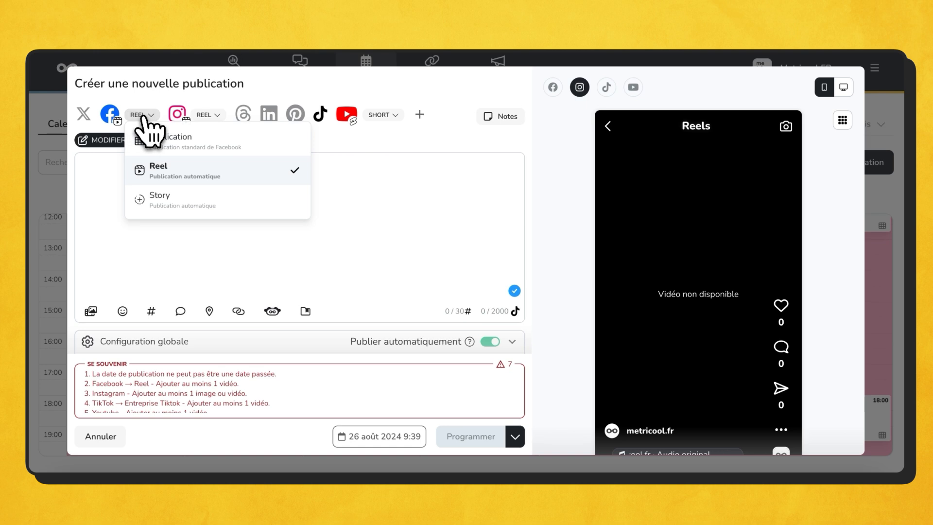
pyautogui.click(143, 116)
pyautogui.click(150, 119)
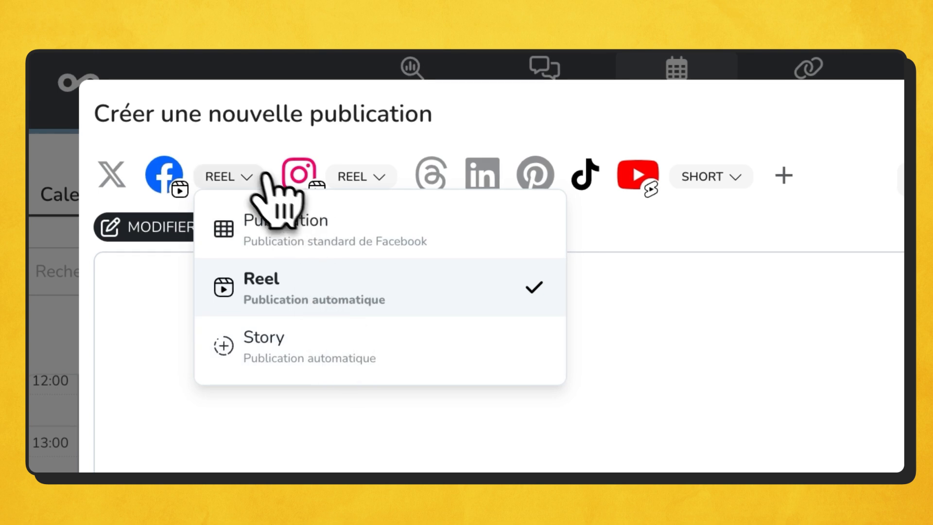
pyautogui.click(304, 199)
pyautogui.click(377, 180)
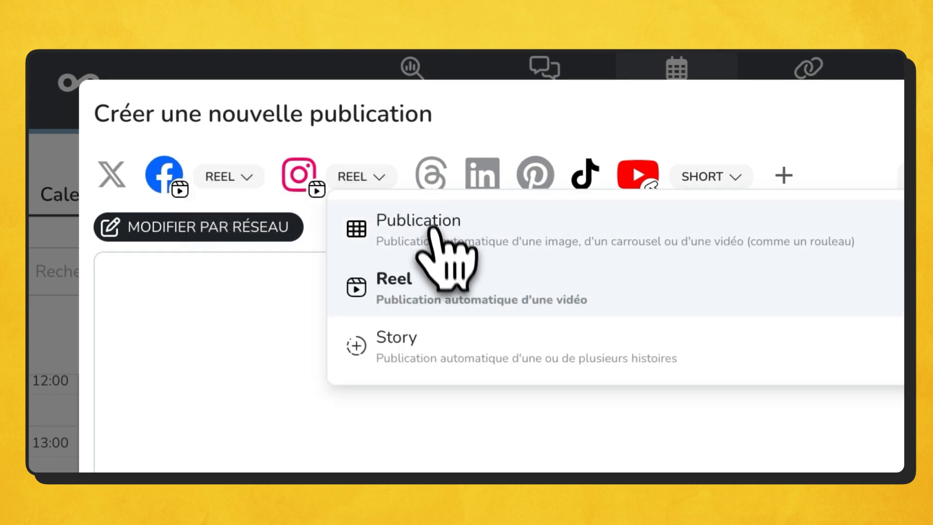
pyautogui.click(372, 180)
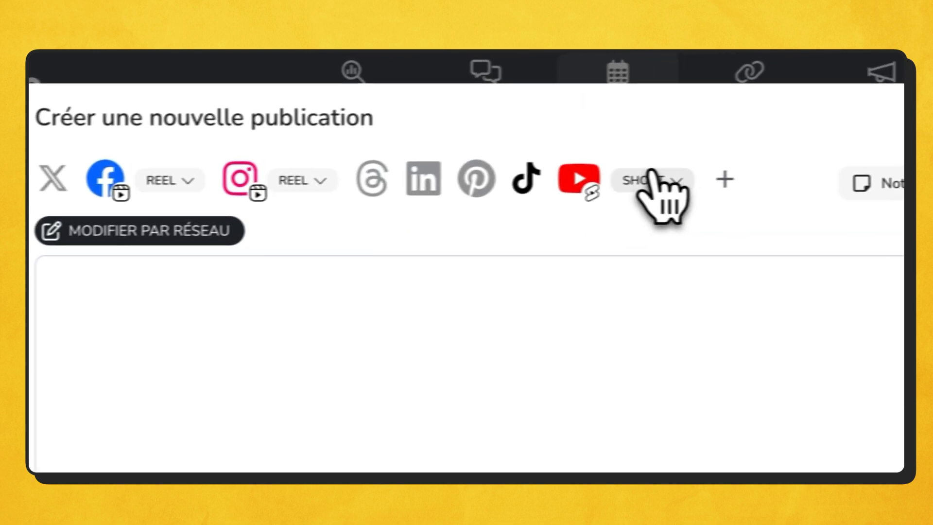
pyautogui.click(714, 177)
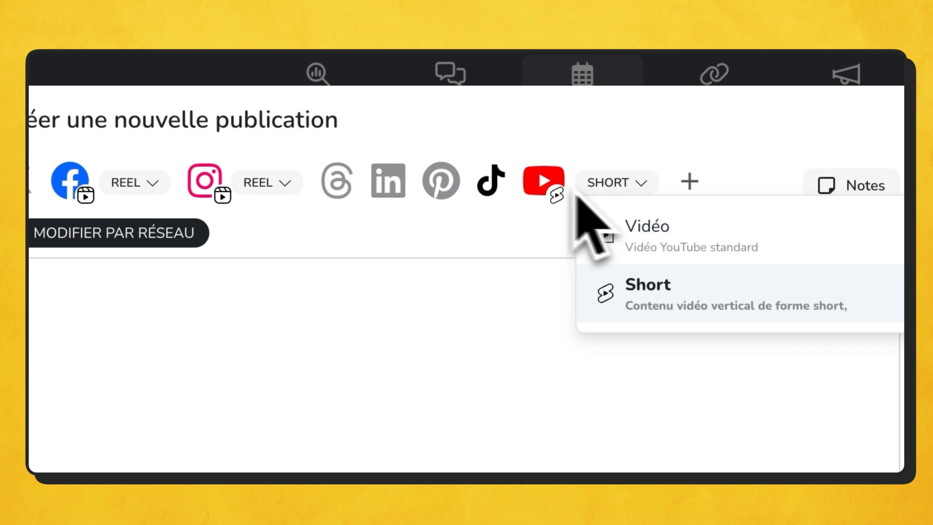
pyautogui.click(634, 183)
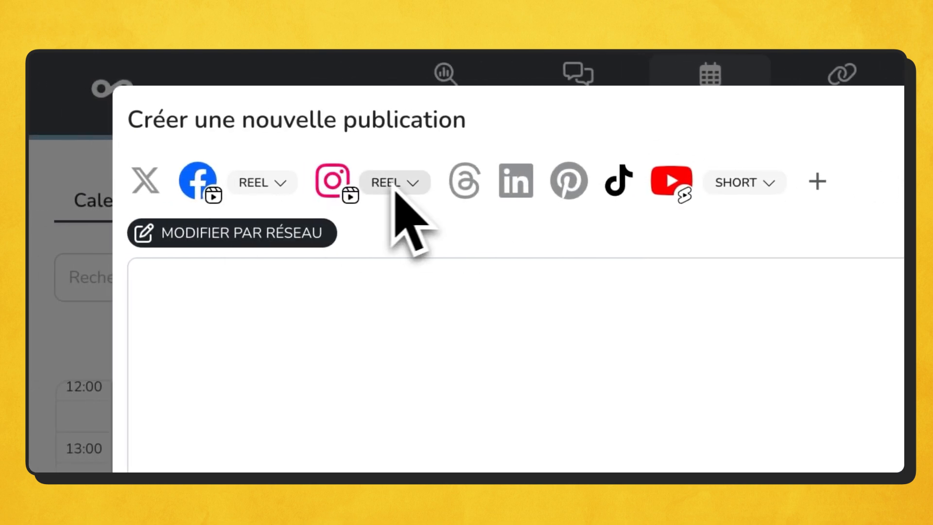
pyautogui.click(736, 183)
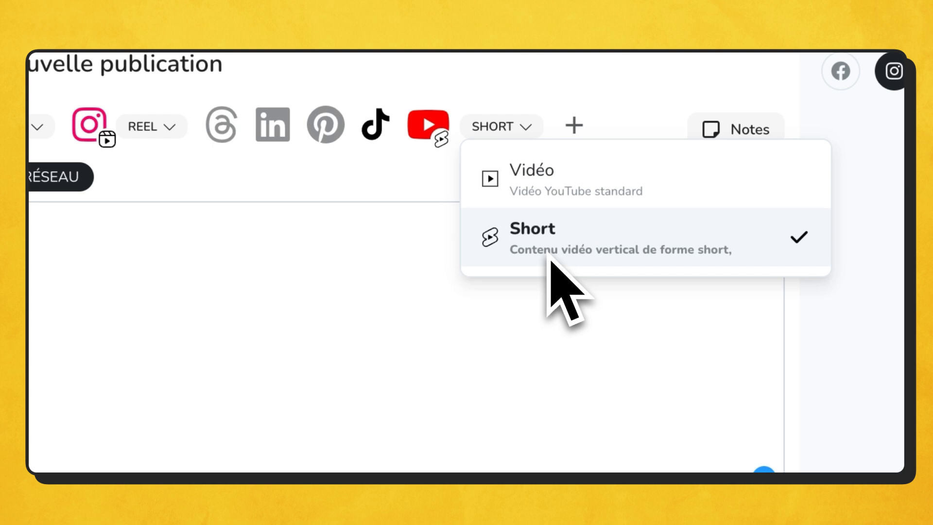
pyautogui.click(517, 129)
# Step: Write the caption "Septembre = reprise du rythme frénétique après l'été" followed by the paragraph on new campaigns, new studies and new content dates
pyautogui.click(179, 187)
pyautogui.write("Septembre = reprise du rythme frénétique après l'été  Lancement de nouvelles campagnes, nouvelles études (pour nous, étude Instagram is coming !!) et surtout des nouvelles dates pour vos contenus !")
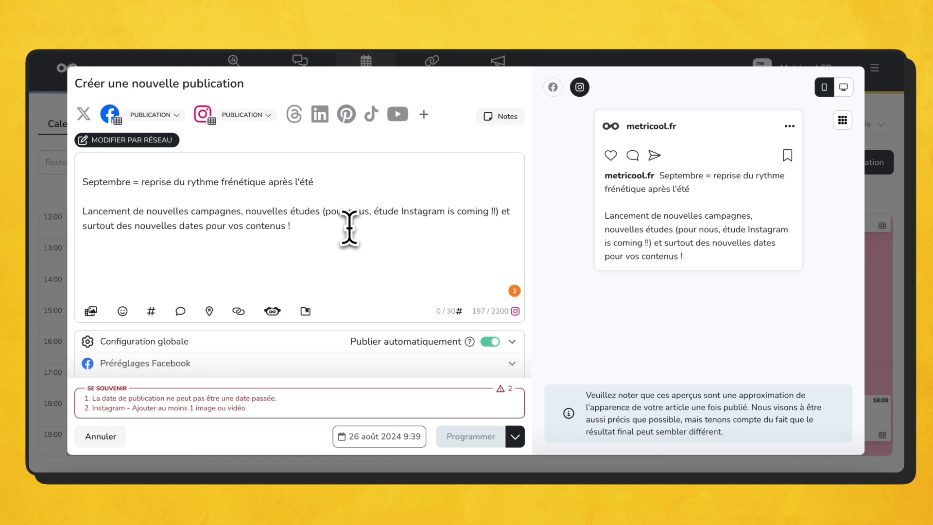
# Step: Search Instagram hashtags for "marketing" and add the hashtag #marketing below the caption
pyautogui.click(151, 311)
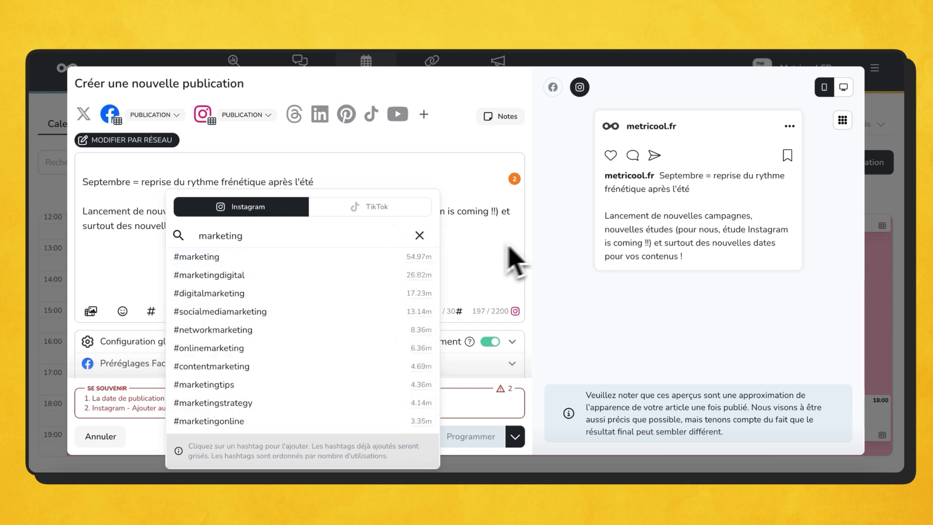
pyautogui.click(486, 233)
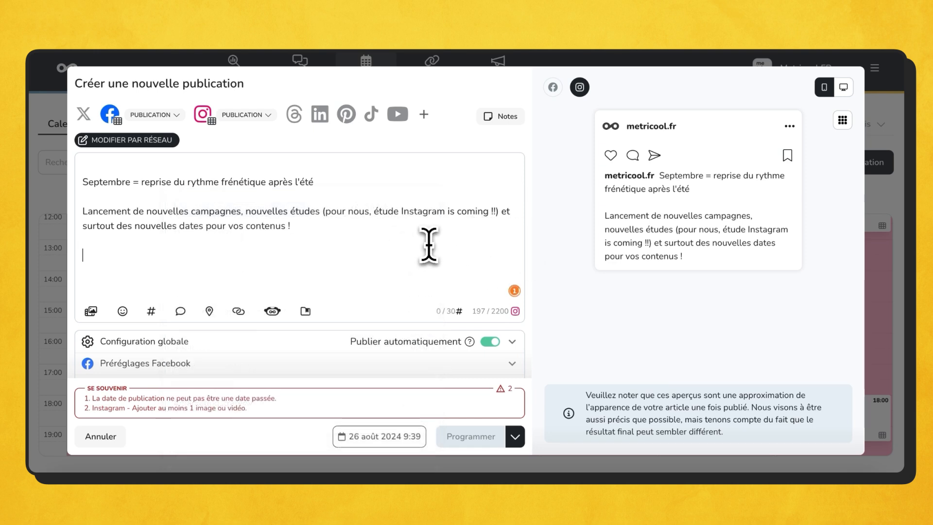
pyautogui.write('marketi')
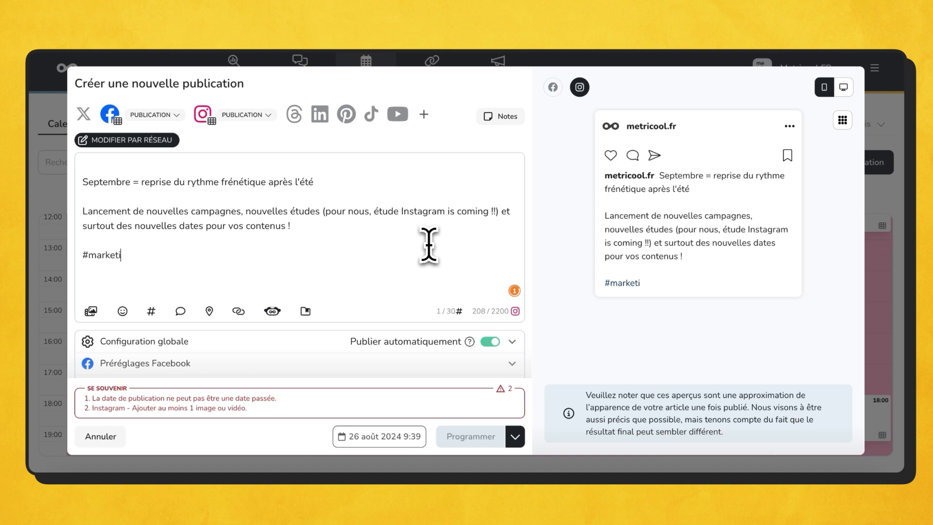
pyautogui.write('ng')
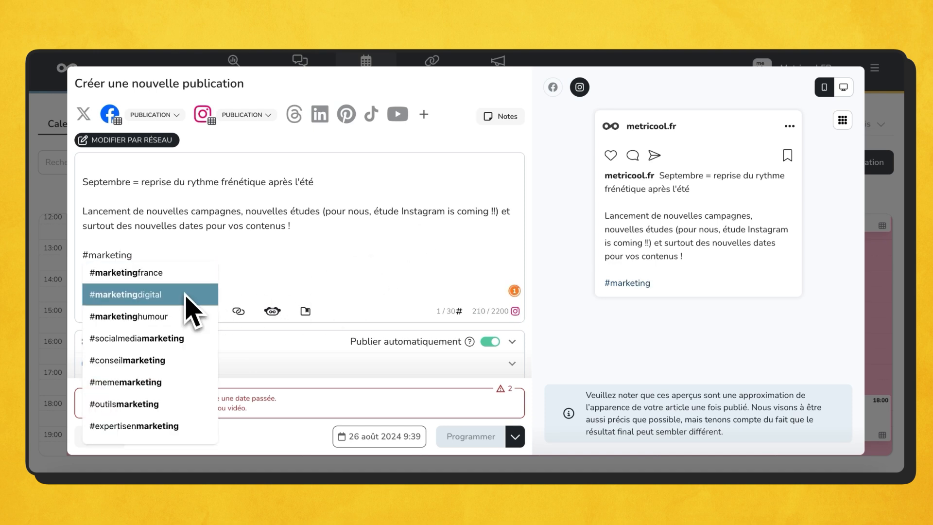
# Step: Look at the first-comment editor of the post and close it without adding a comment
pyautogui.click(180, 311)
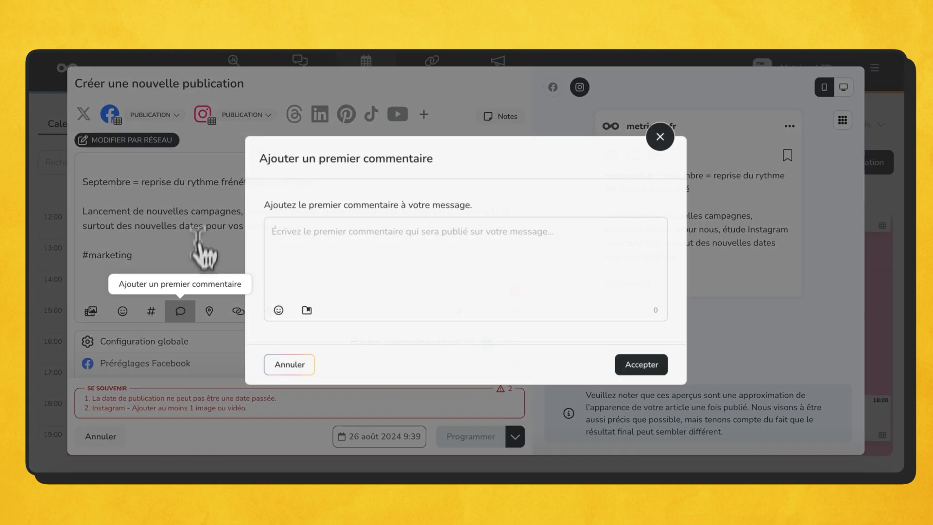
pyautogui.click(387, 242)
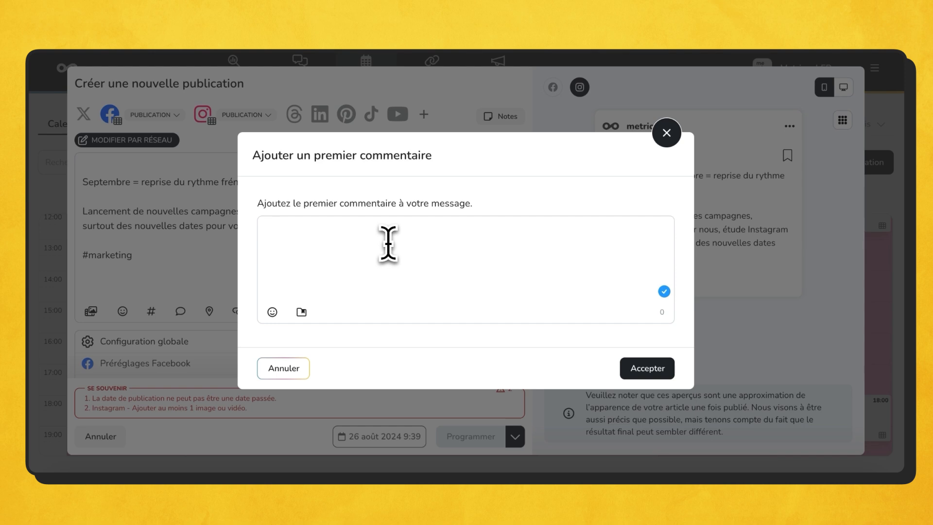
pyautogui.click(675, 132)
# Step: Look at the location search for the Facebook and Instagram post and close it without adding a place
pyautogui.click(214, 313)
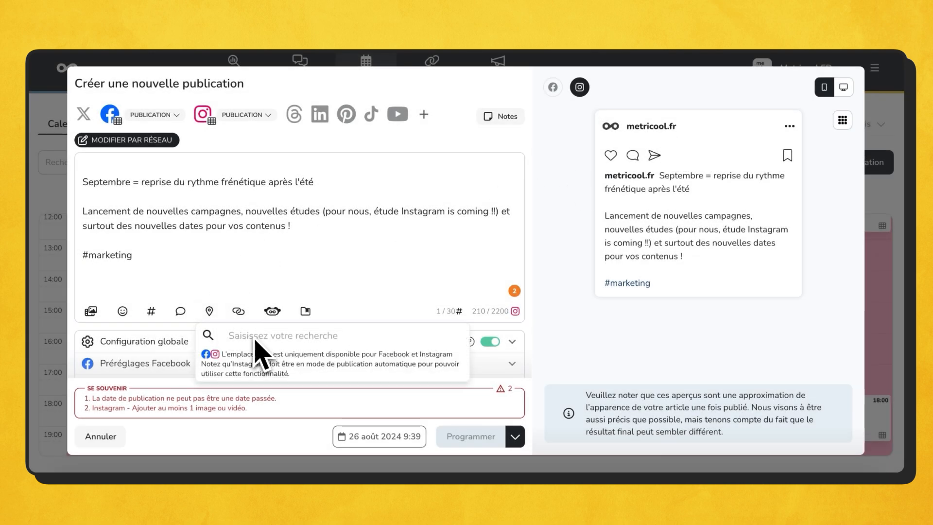
pyautogui.click(210, 312)
# Step: Expand the Instagram and Facebook presets to view their collaborator and boost options
pyautogui.scroll(-1, 218, 331)
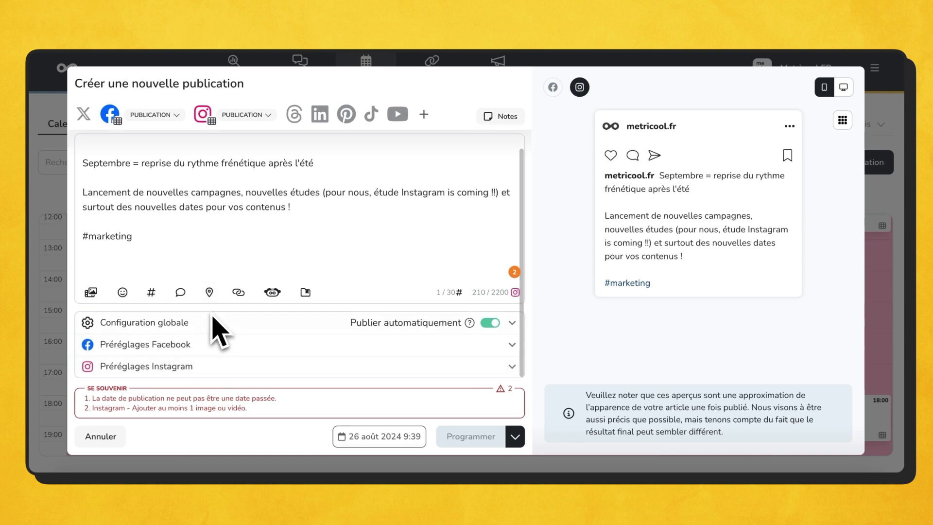
pyautogui.click(282, 366)
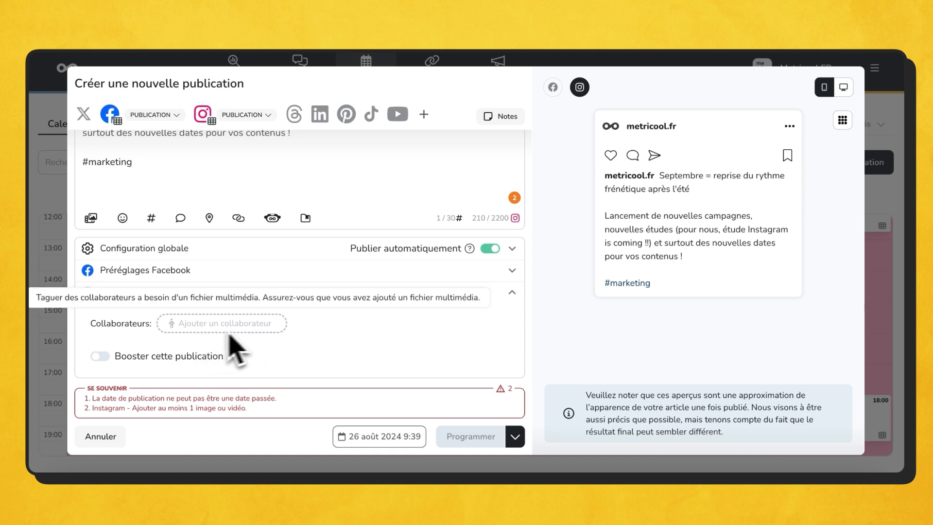
pyautogui.click(255, 274)
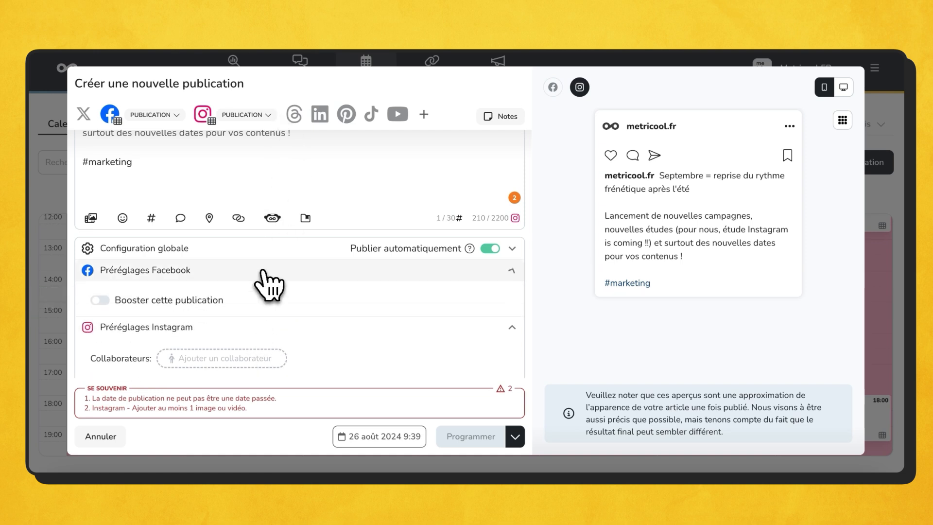
# Step: Try the boost option for the Facebook publication, switch it off again and collapse the Facebook presets
pyautogui.click(100, 300)
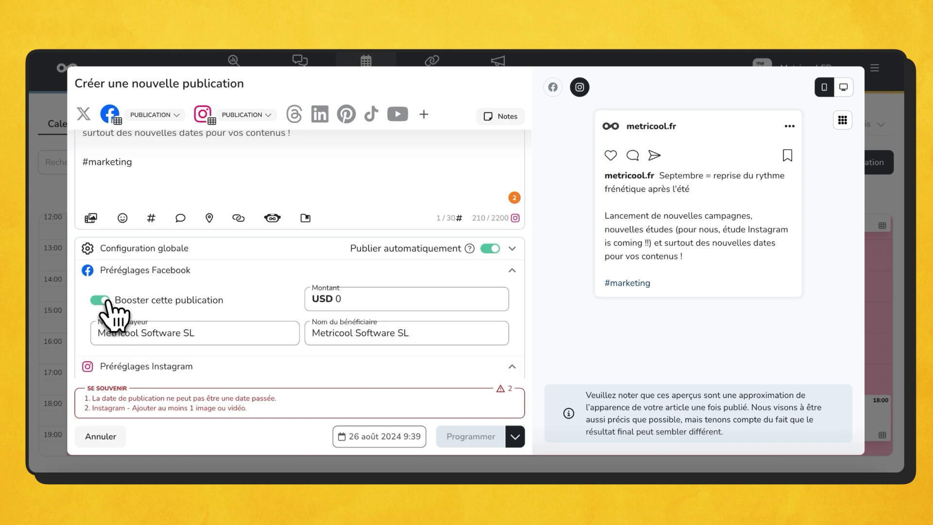
pyautogui.click(101, 300)
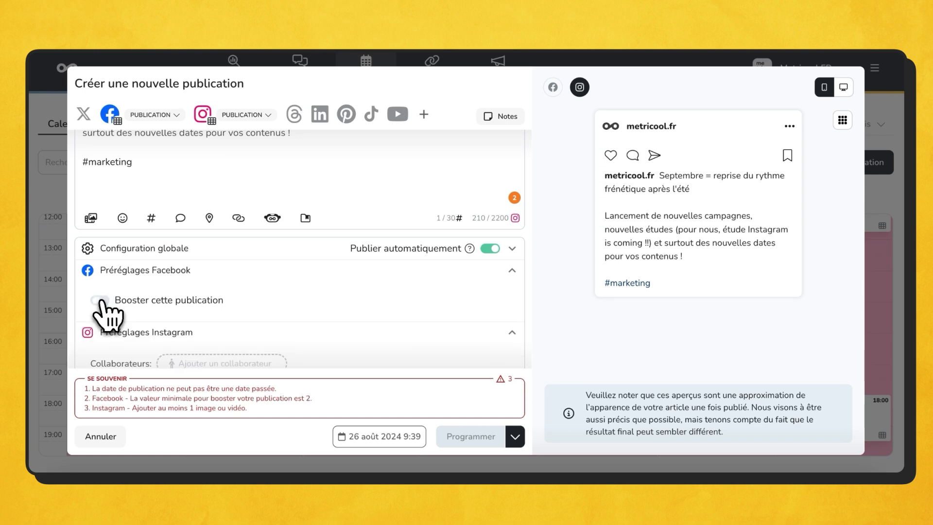
pyautogui.scroll(-1, 97, 314)
pyautogui.scroll(1, 142, 298)
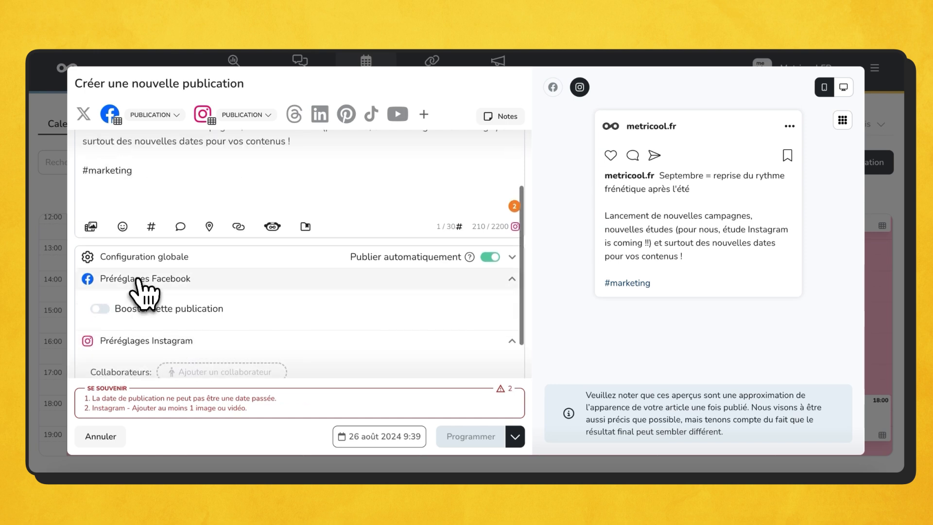
pyautogui.click(194, 278)
# Step: Open the AI text generator for the caption and look at its translation and tone choices without applying any
pyautogui.click(273, 310)
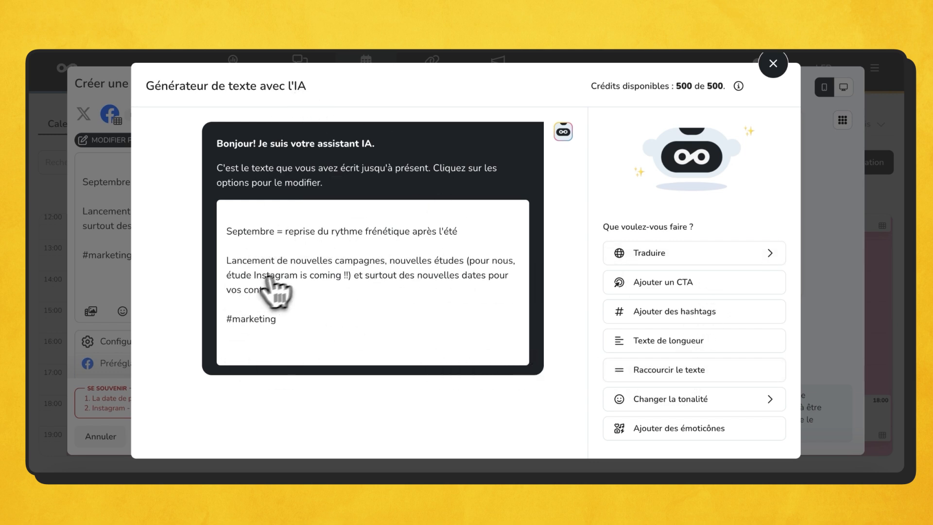
pyautogui.scroll(-3, 651, 297)
pyautogui.scroll(3, 699, 349)
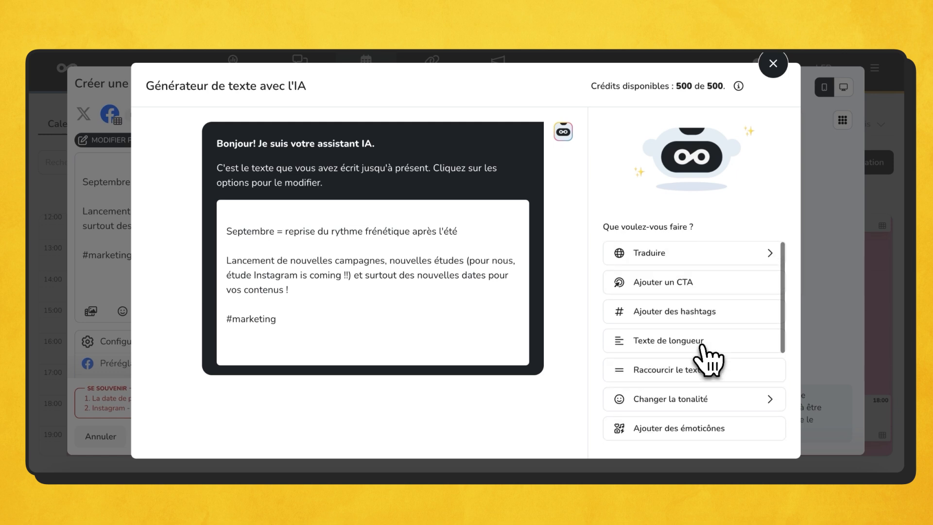
pyautogui.click(710, 256)
pyautogui.click(594, 66)
pyautogui.scroll(-1, 635, 350)
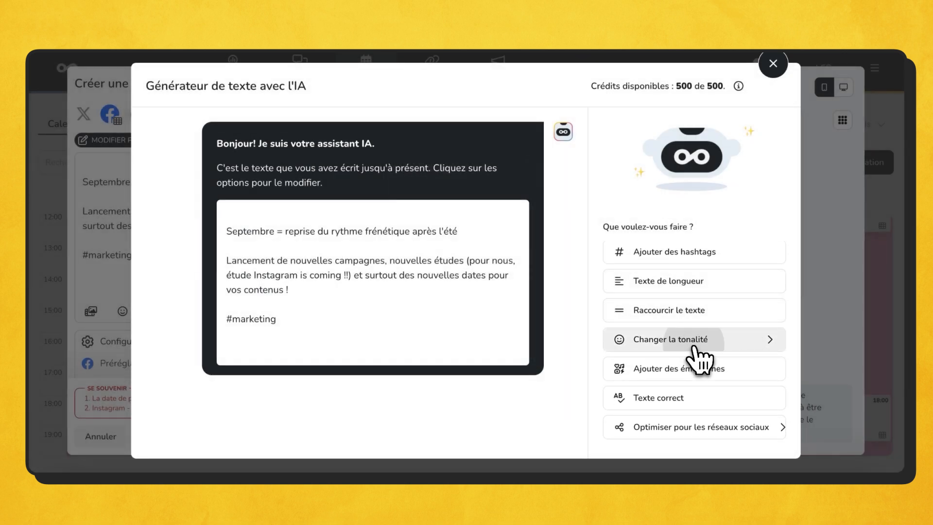
pyautogui.click(692, 340)
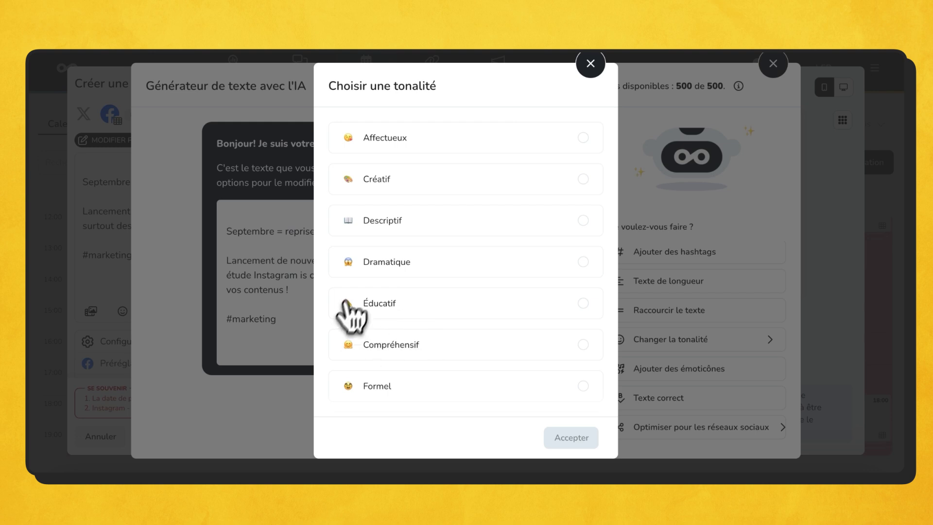
pyautogui.click(590, 64)
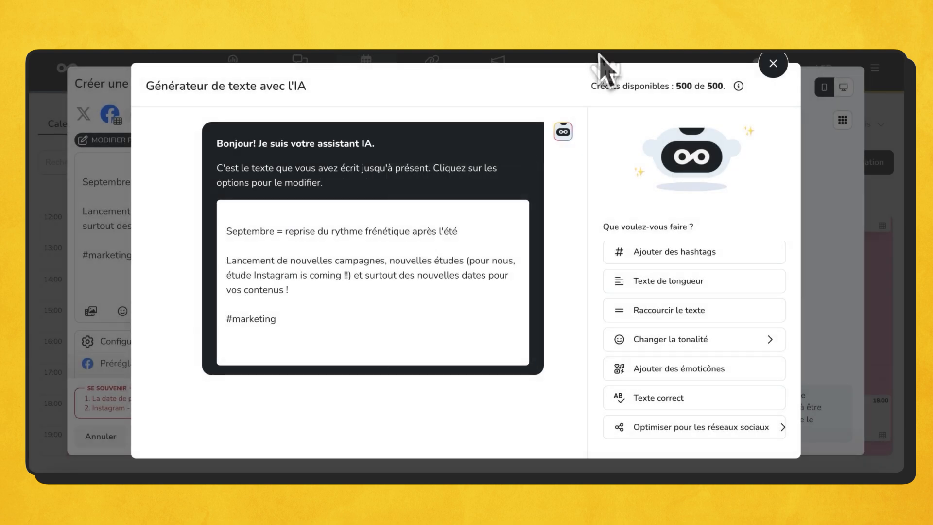
# Step: Review the full list of AI text options and close the generator without changing the caption
pyautogui.scroll(-3, 697, 388)
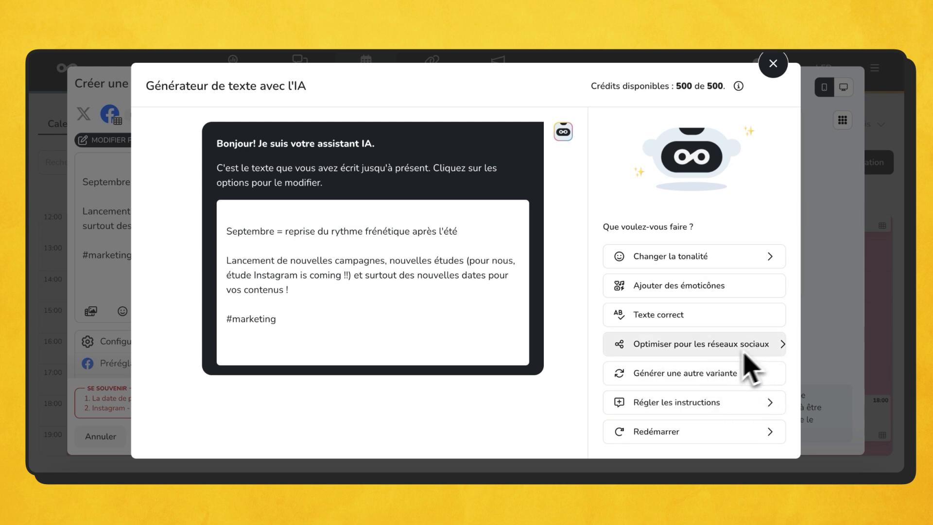
pyautogui.scroll(3, 710, 359)
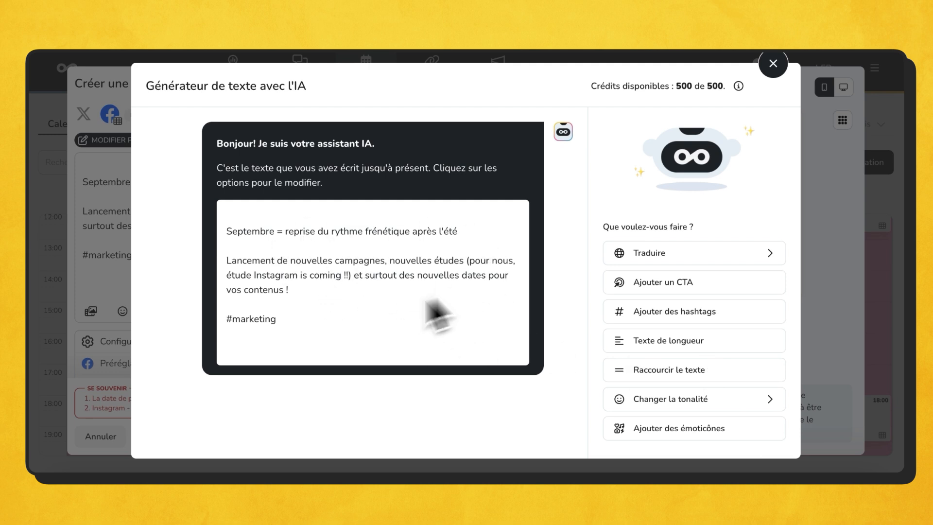
pyautogui.scroll(-1, 719, 330)
pyautogui.scroll(-3, 719, 325)
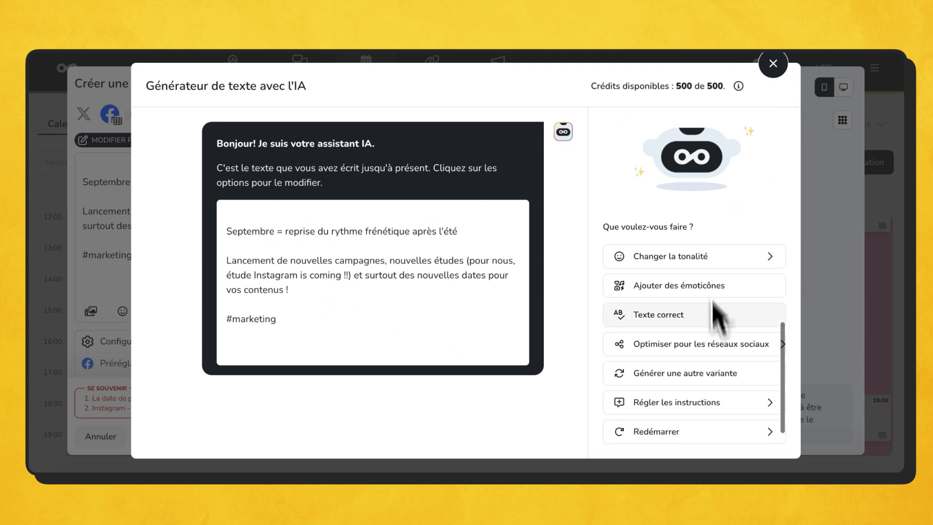
pyautogui.scroll(1, 714, 437)
pyautogui.click(773, 63)
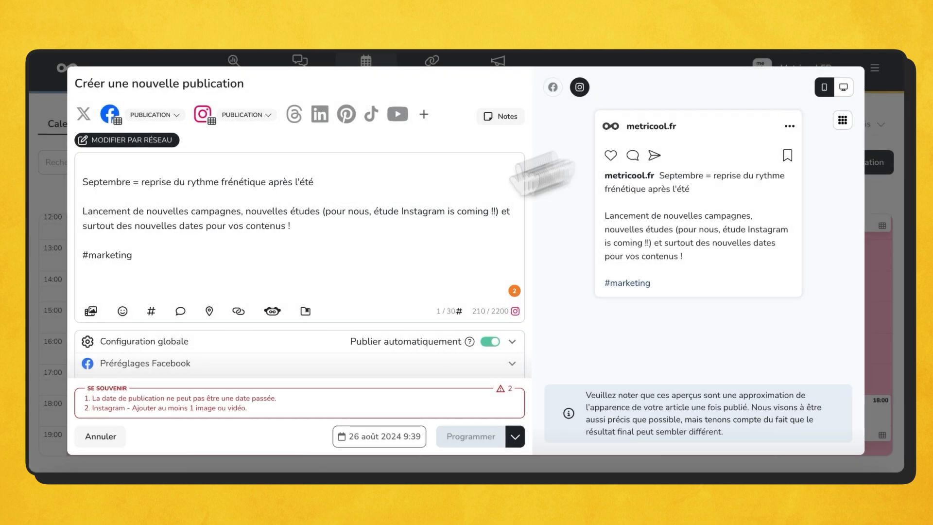
# Step: Look at the library of saved texts and return to the caption without inserting one
pyautogui.click(311, 313)
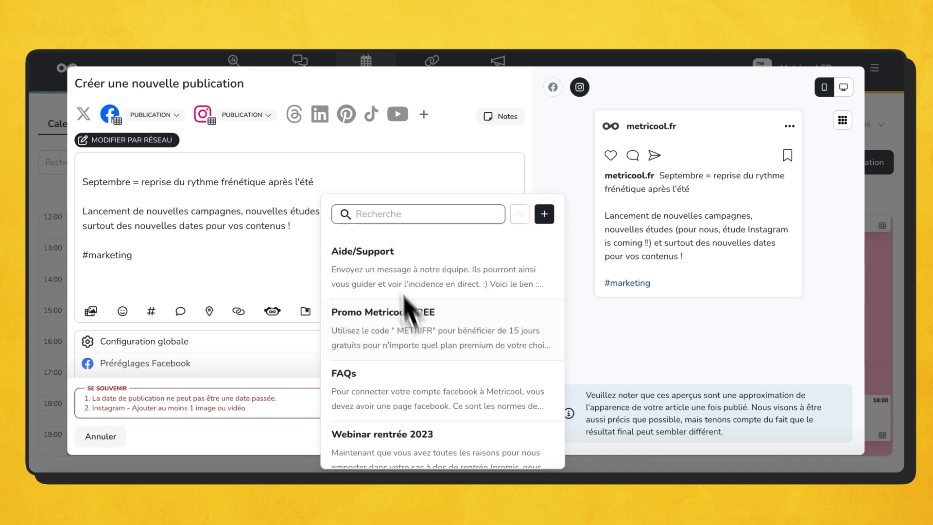
pyautogui.click(262, 266)
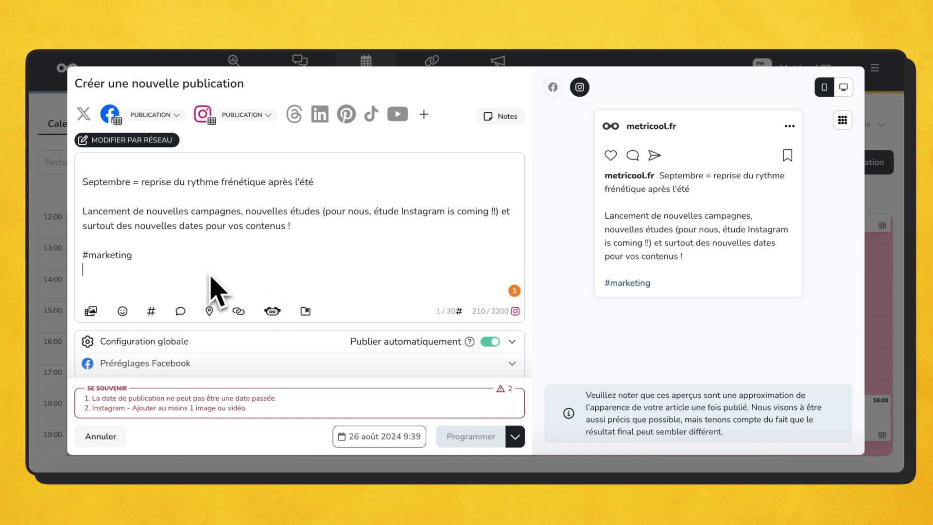
pyautogui.scroll(-1, 214, 289)
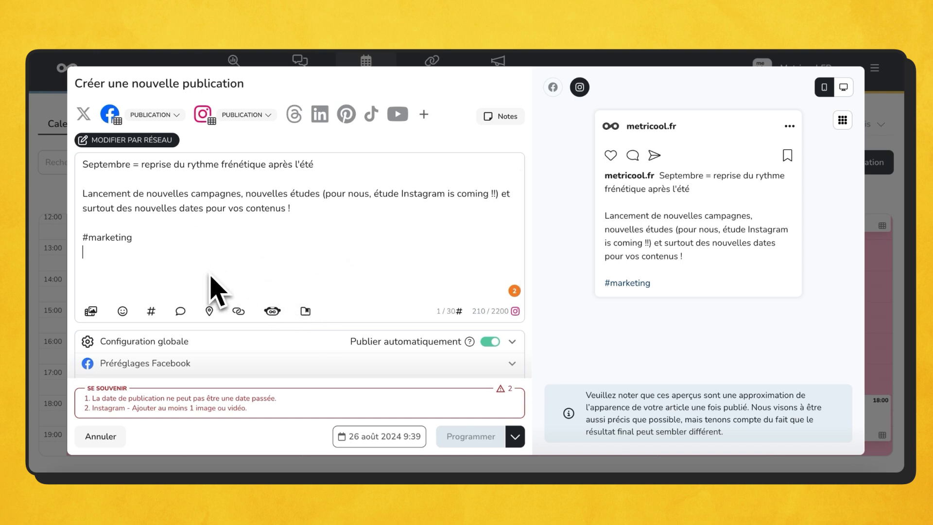
# Step: Look at the emoji picker and return to the caption without inserting an emoji
pyautogui.click(124, 311)
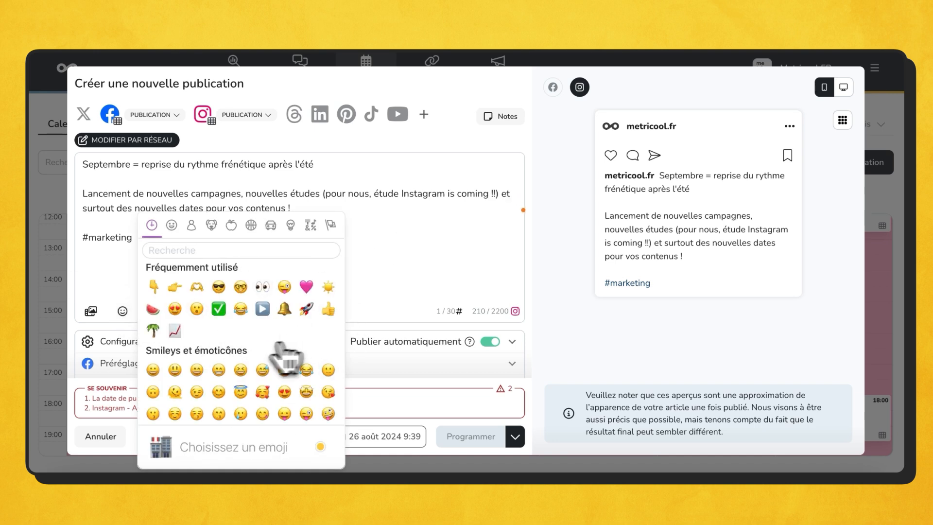
pyautogui.click(395, 244)
pyautogui.scroll(-1, 254, 264)
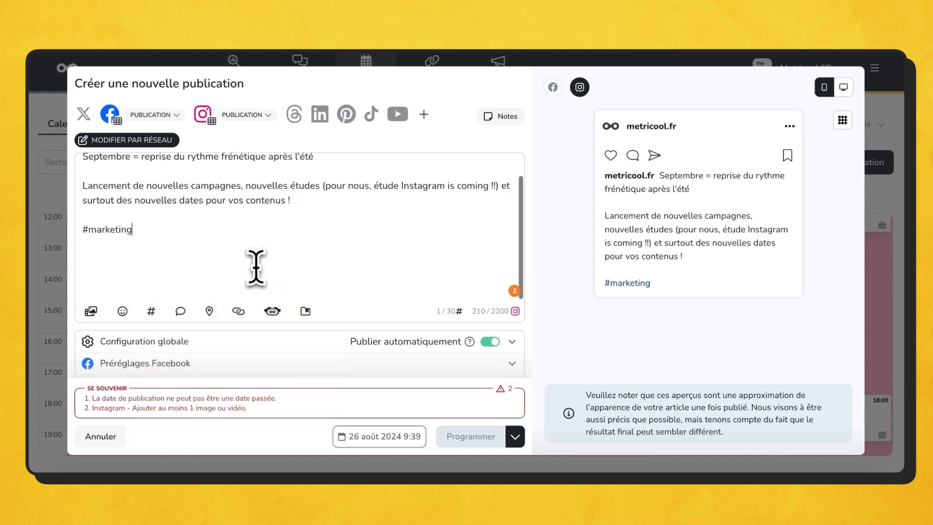
pyautogui.scroll(-2, 129, 261)
pyautogui.scroll(3, 129, 261)
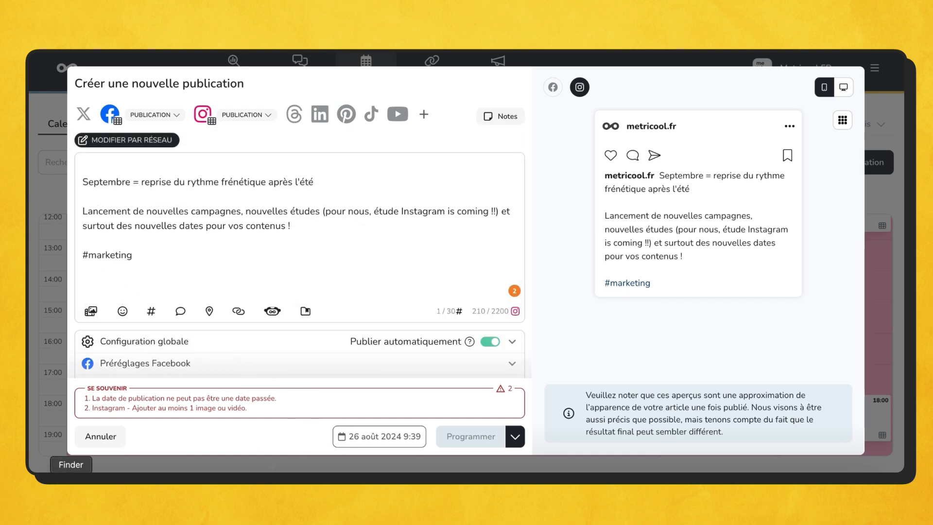
# Step: Attach the yellow "Septembre" key-dates image from Finder to the publication
pyautogui.click(71, 473)
pyautogui.moveTo(408, 258); pyautogui.dragTo(175, 241)
pyautogui.click(125, 245)
# Step: Look at the image upload options from the computer and from a URL, and close them without adding an image
pyautogui.click(91, 314)
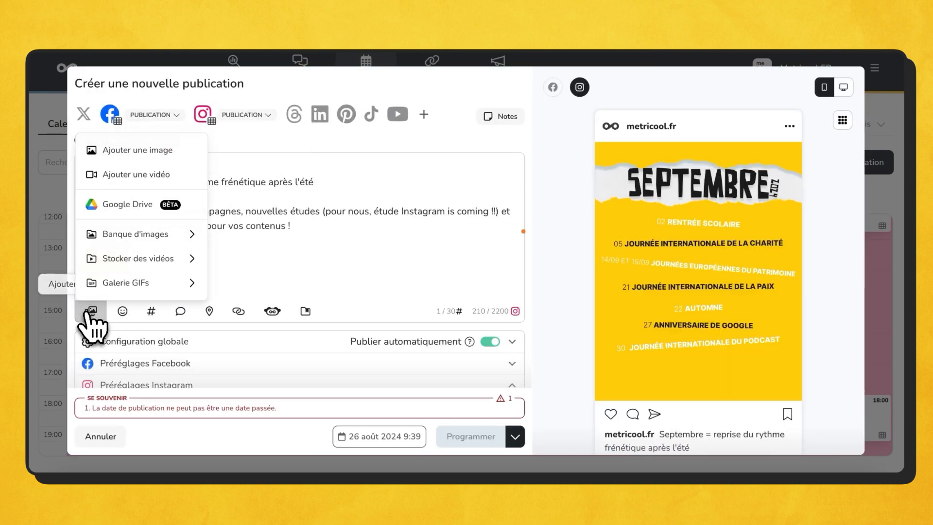
pyautogui.click(133, 152)
pyautogui.click(336, 197)
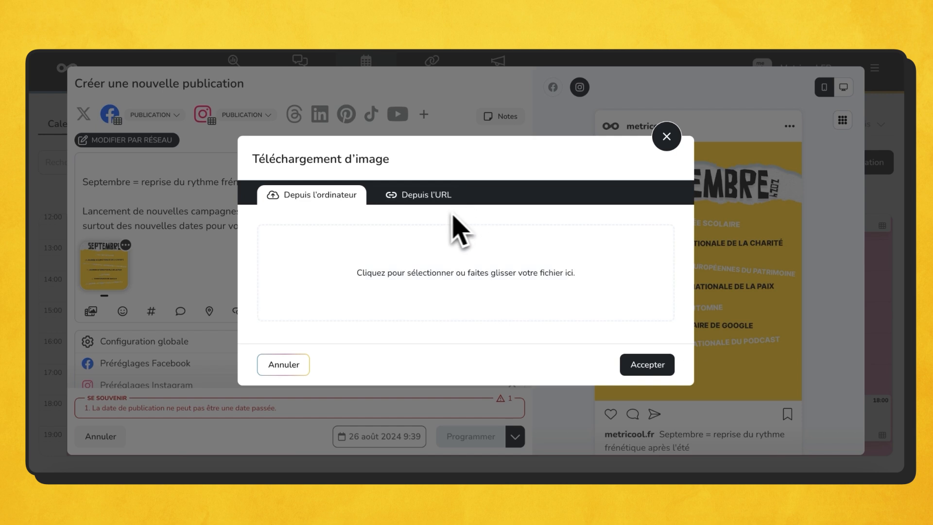
pyautogui.click(408, 199)
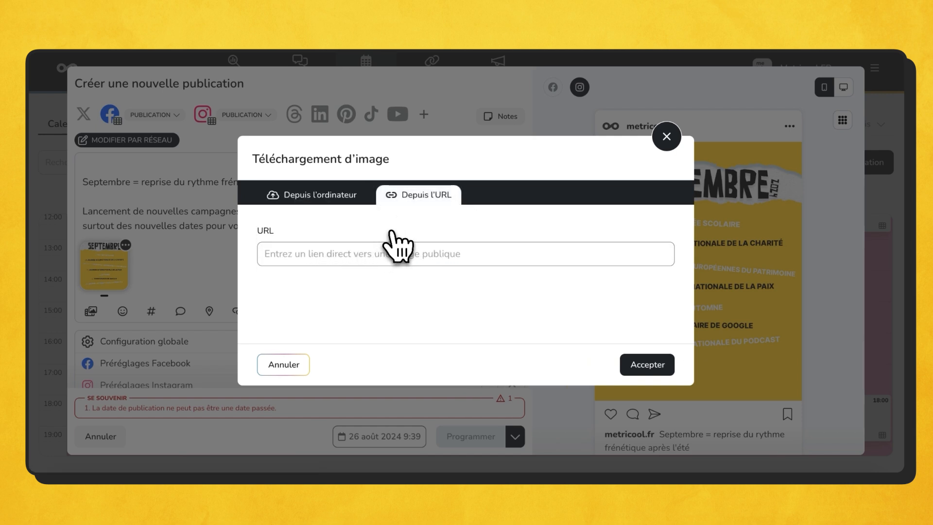
pyautogui.click(666, 136)
# Step: Browse the Pexels image bank, search it for "nature" and close it without adding a picture
pyautogui.click(90, 311)
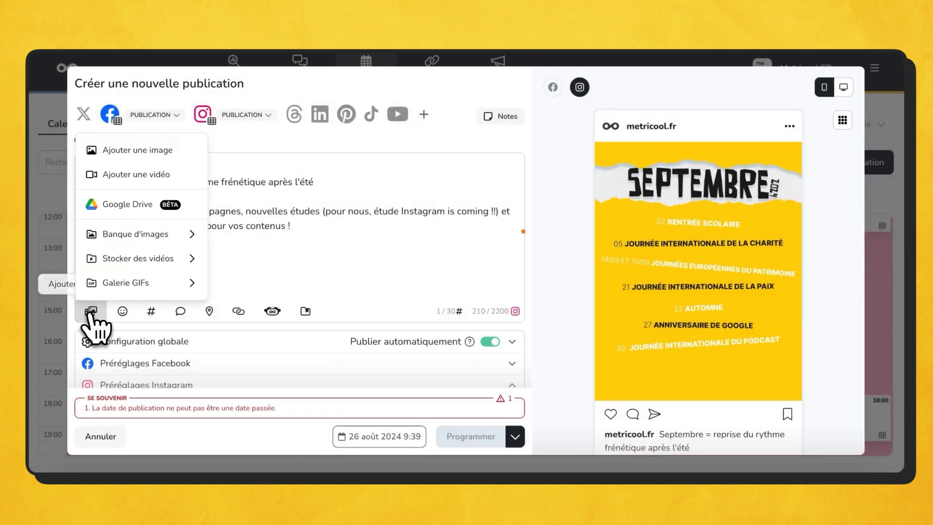
pyautogui.moveTo(175, 236)
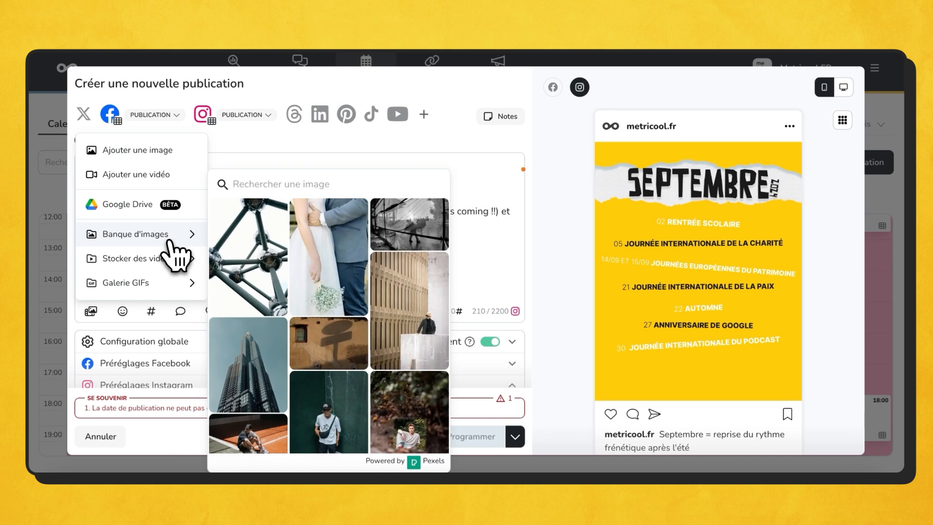
pyautogui.scroll(-10, 335, 351)
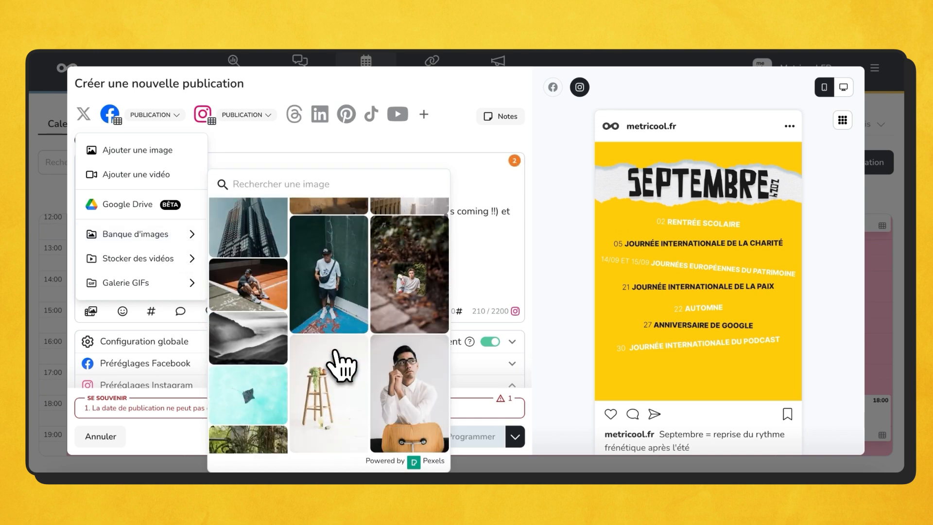
pyautogui.scroll(-5, 340, 364)
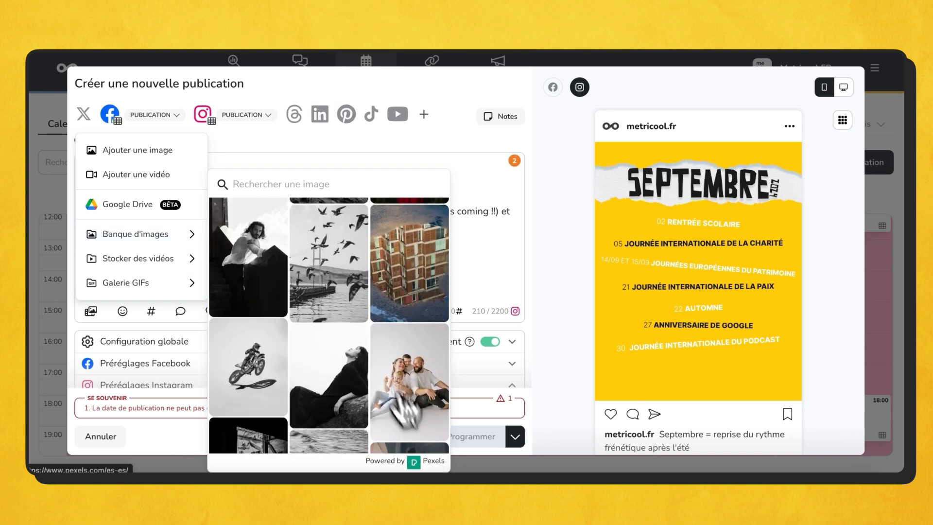
pyautogui.scroll(15, 379, 358)
pyautogui.click(312, 185)
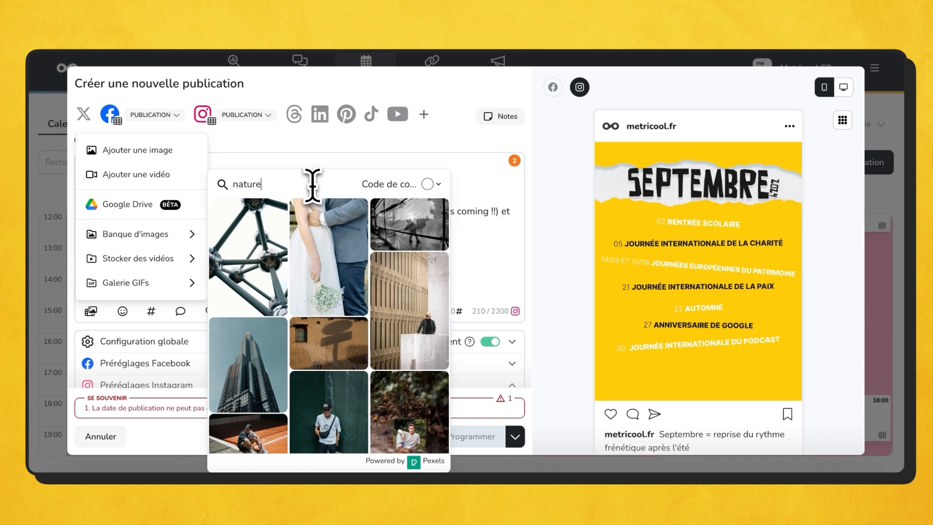
pyautogui.write('nature')
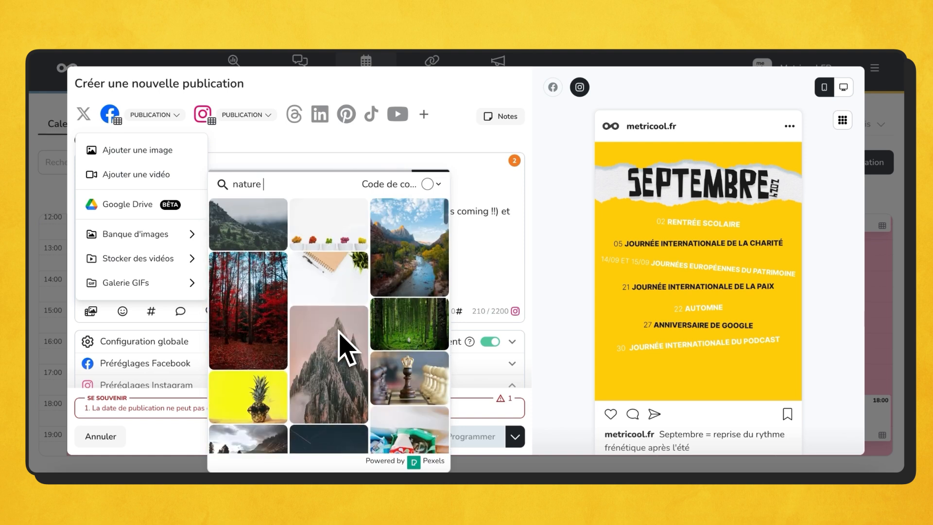
pyautogui.press('Escape')
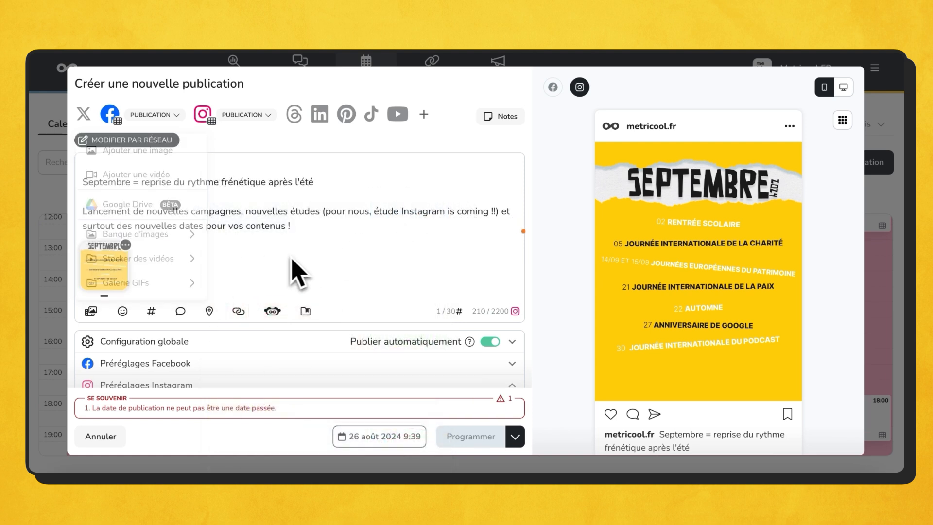
# Step: Look through the GIF gallery, stock video and Google Drive media sources, and close them without adding any media
pyautogui.moveTo(97, 314)
pyautogui.moveTo(154, 290)
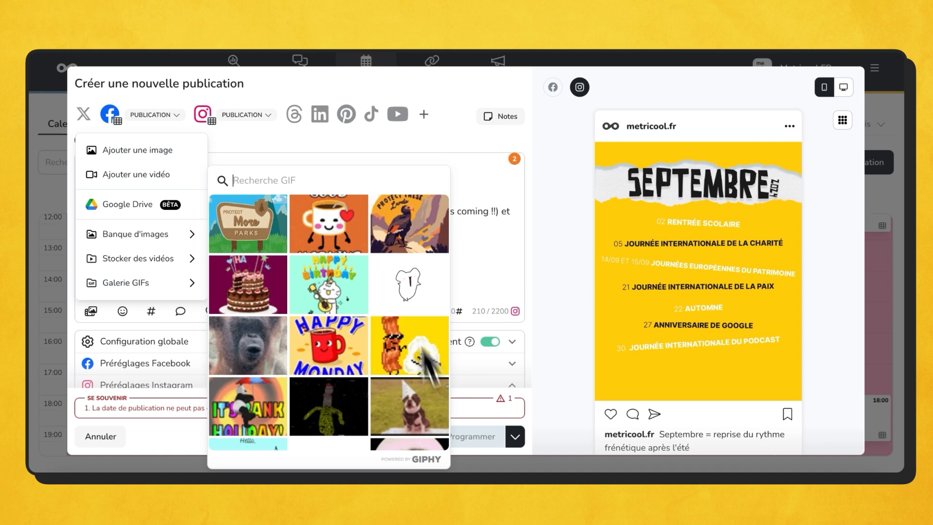
pyautogui.moveTo(124, 287)
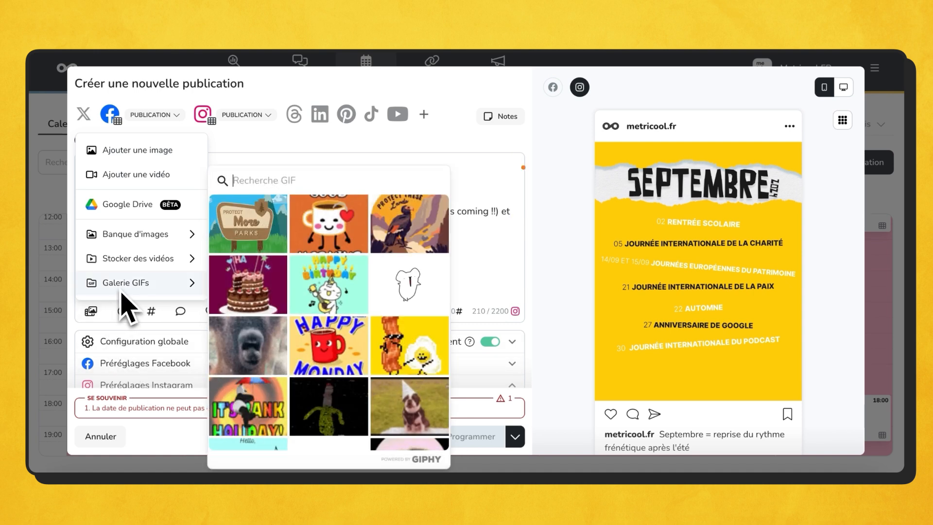
pyautogui.moveTo(173, 264)
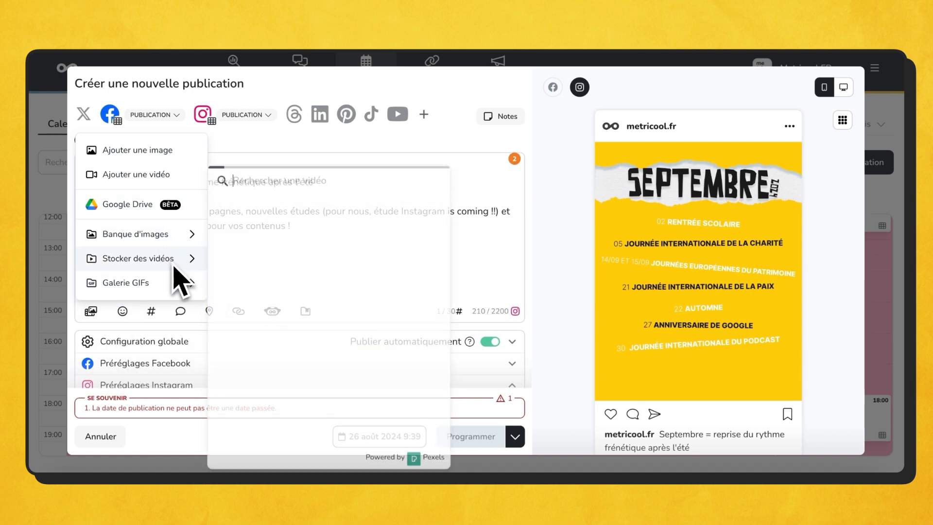
pyautogui.click(111, 206)
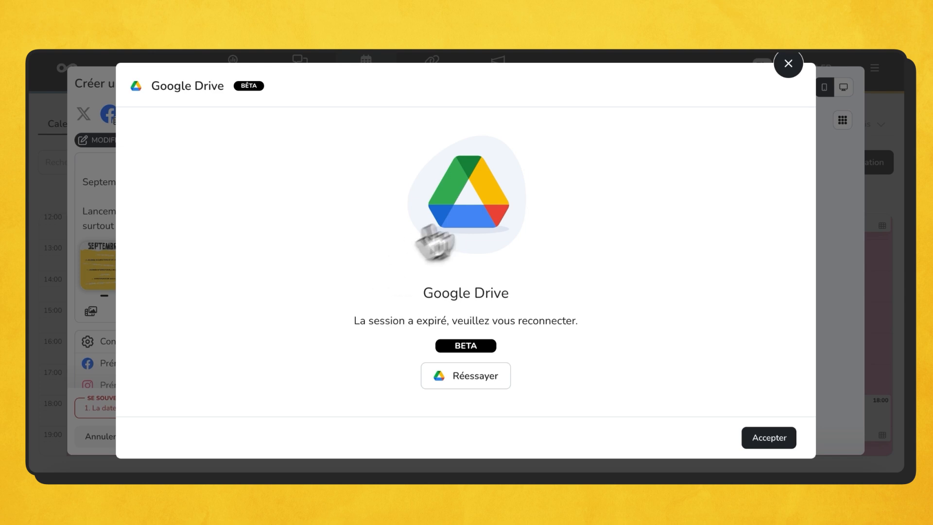
pyautogui.click(788, 63)
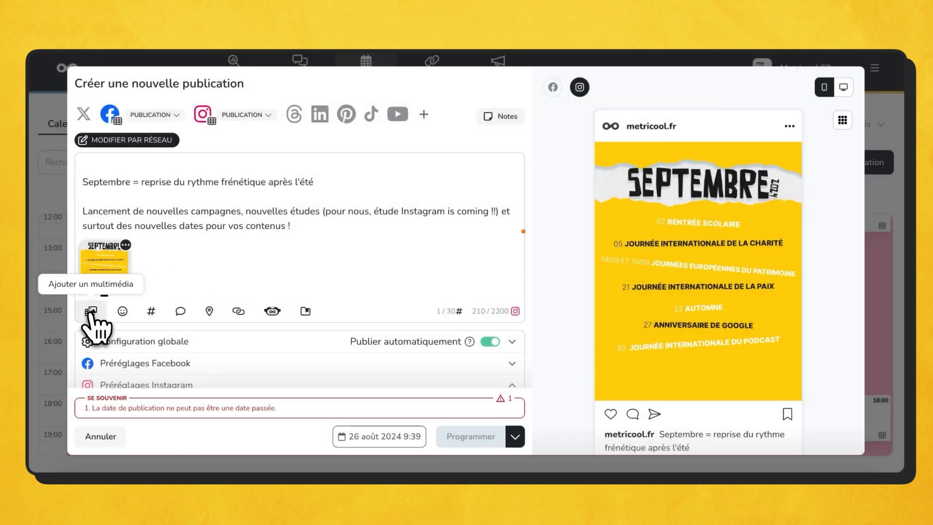
# Step: Add an extra blank line after the caption sentence ending in "nouvelles dates pour vos contenus !"
pyautogui.click(307, 228)
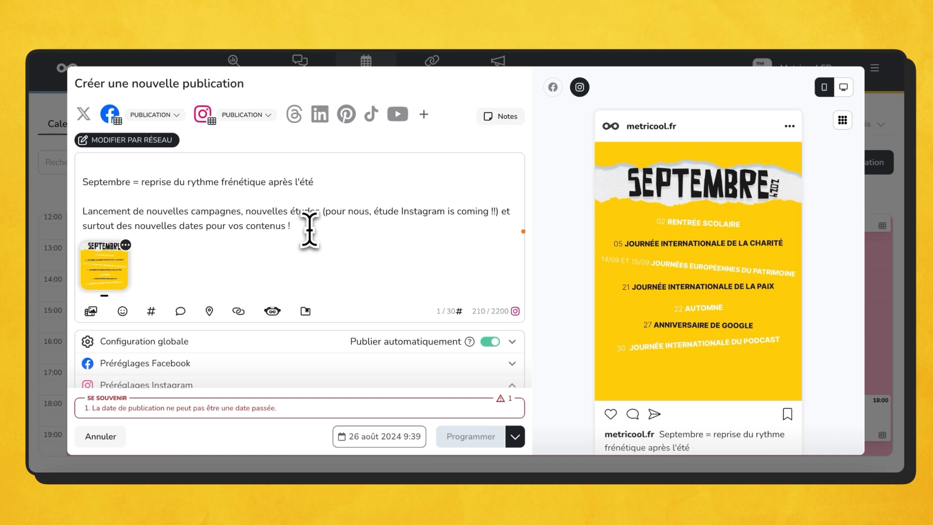
pyautogui.press('Return')
pyautogui.press('Return')
pyautogui.press('BackSpace')
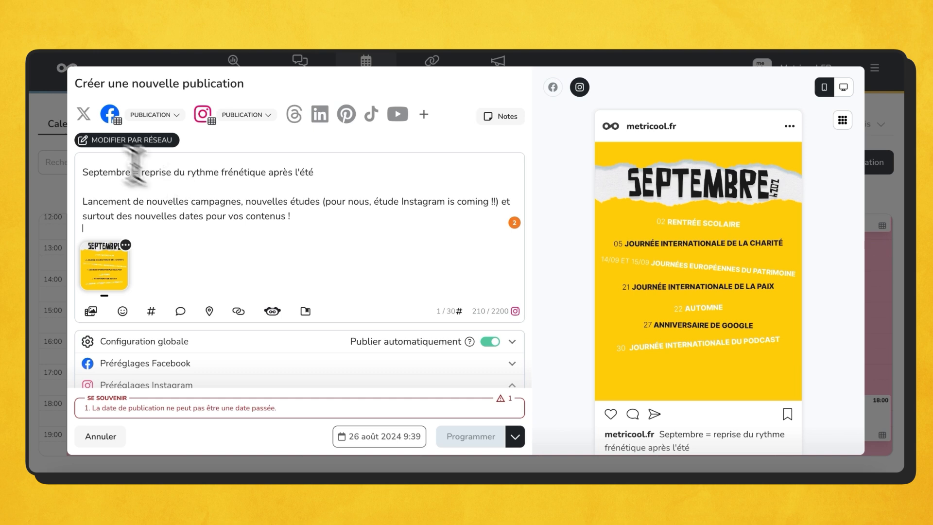
# Step: Add X to the publication's networks and switch the post to separate editing per network
pyautogui.click(83, 114)
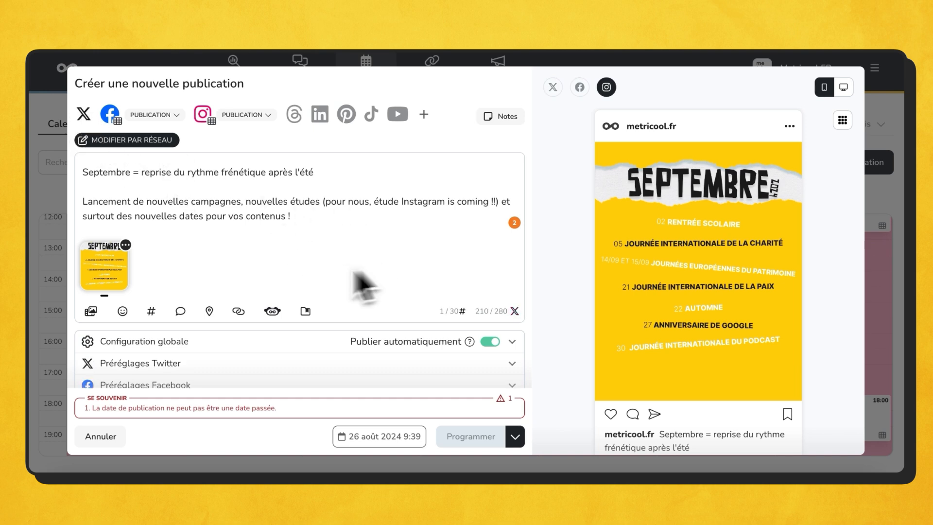
pyautogui.scroll(-1, 325, 214)
pyautogui.scroll(2, 326, 229)
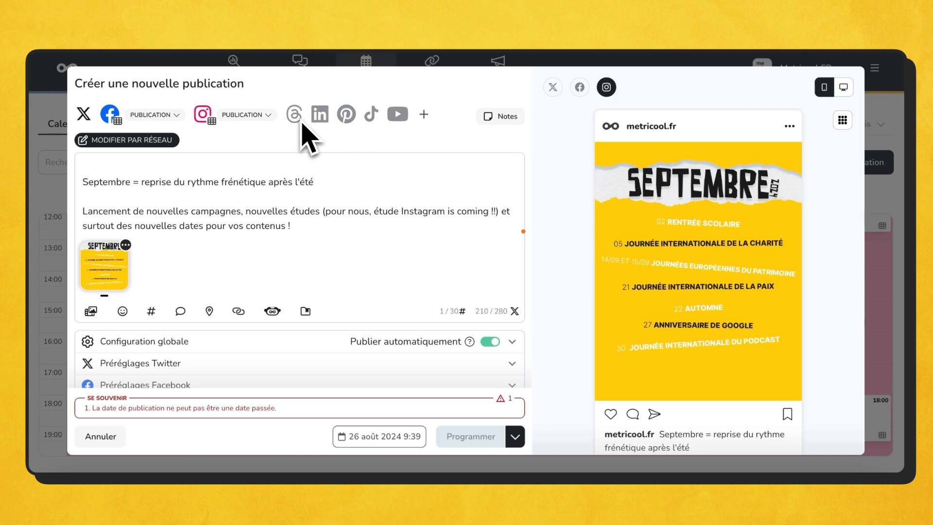
pyautogui.scroll(-1, 235, 233)
pyautogui.scroll(1, 236, 233)
pyautogui.click(141, 140)
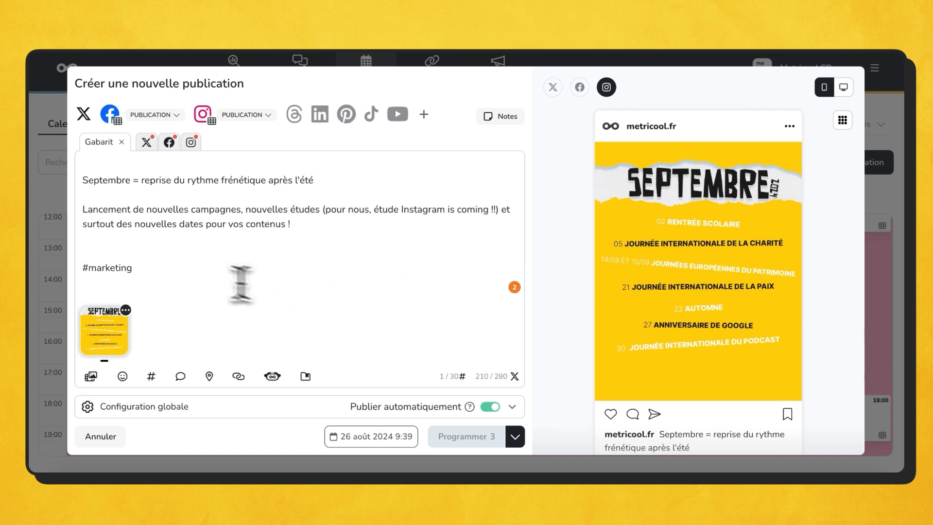
pyautogui.click(167, 269)
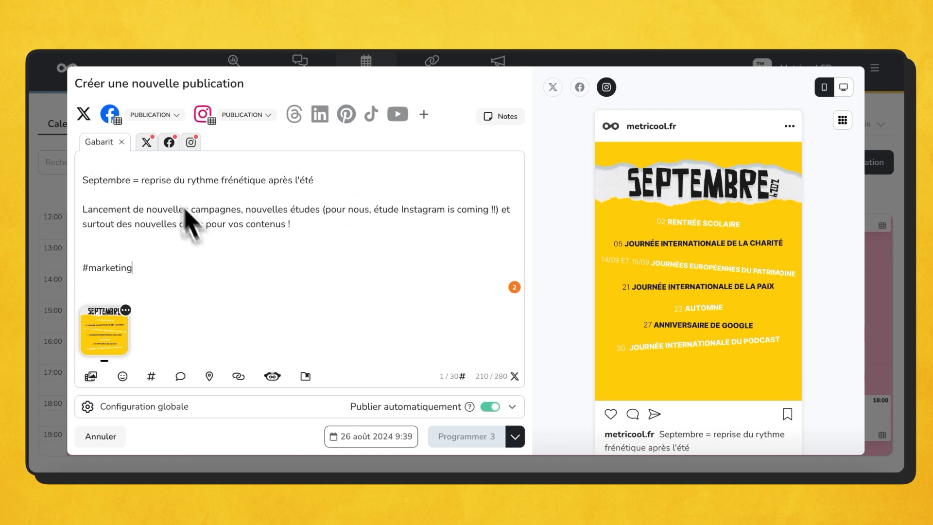
# Step: Stop using the template for the X and Facebook versions so that each can have its own content
pyautogui.click(145, 145)
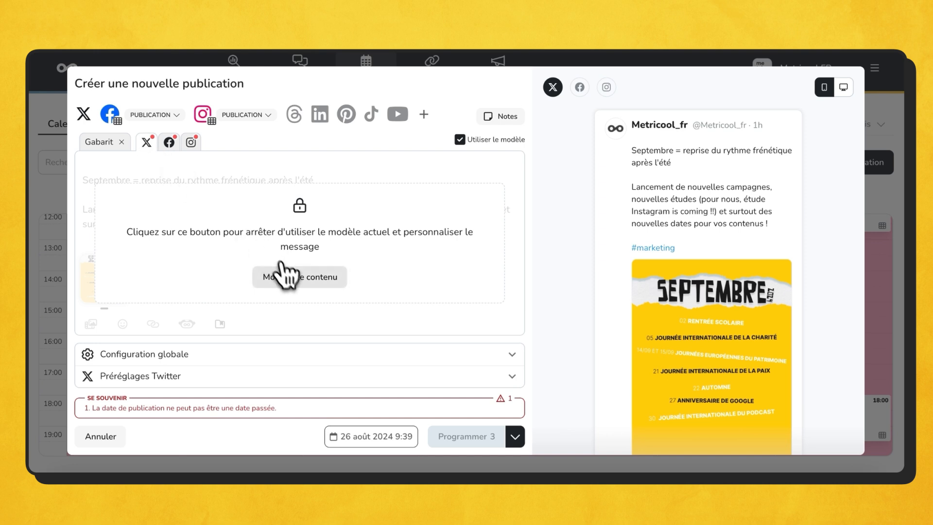
pyautogui.click(305, 272)
pyautogui.click(169, 141)
pyautogui.click(299, 276)
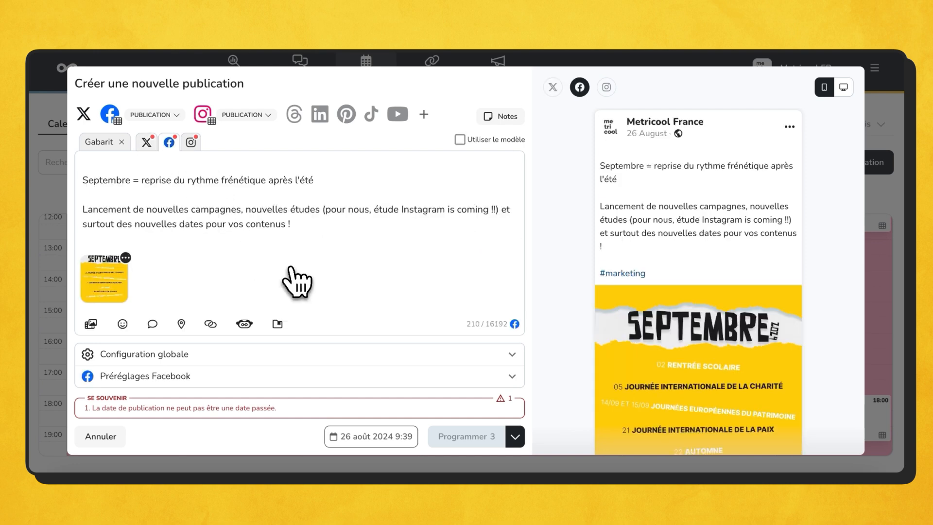
pyautogui.click(191, 142)
# Step: Delete the "Lancement de nouvelles campagnes" paragraph from the X version, keeping the opening sentence and #marketing
pyautogui.click(148, 145)
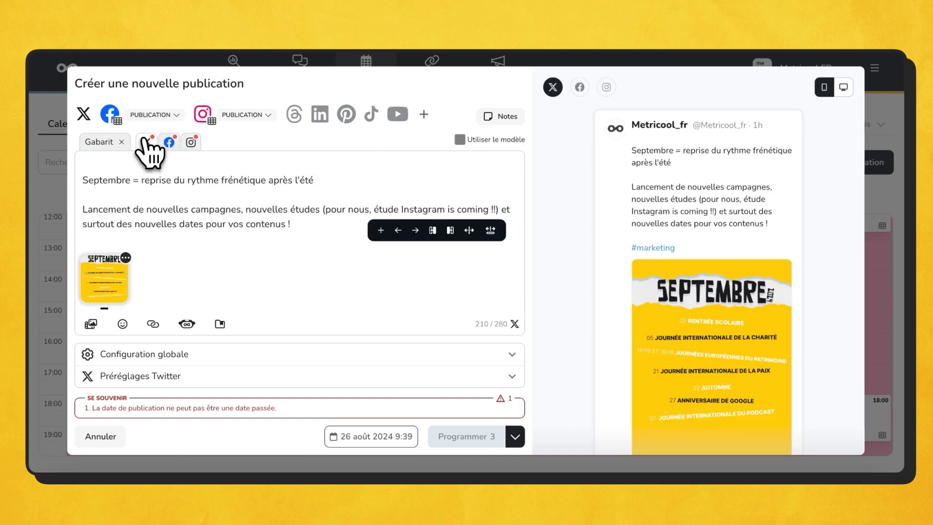
pyautogui.scroll(-1, 310, 226)
pyautogui.scroll(-2, 272, 226)
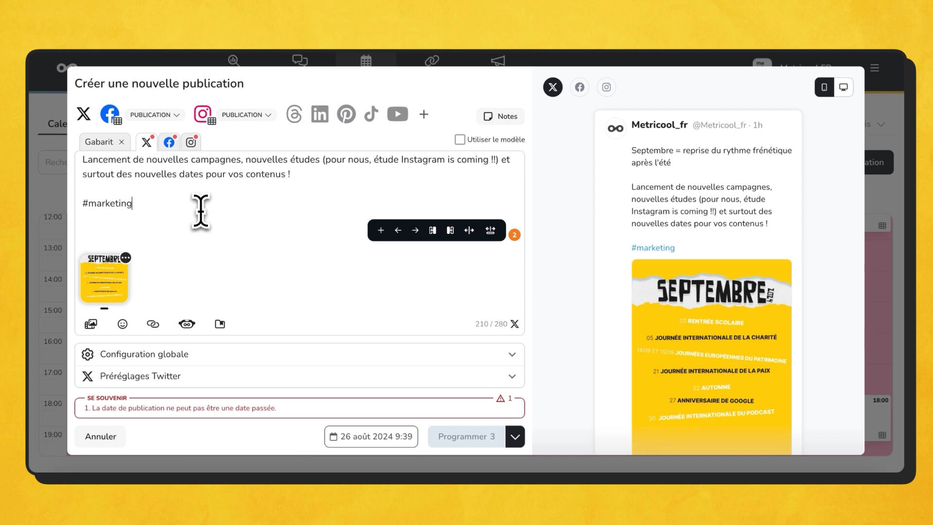
pyautogui.scroll(2, 204, 214)
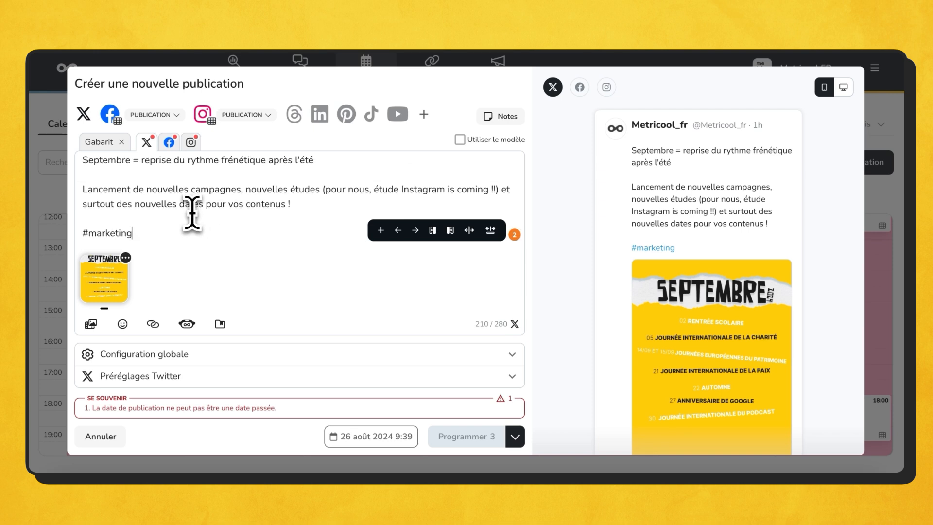
pyautogui.scroll(1, 192, 213)
pyautogui.scroll(-3, 192, 212)
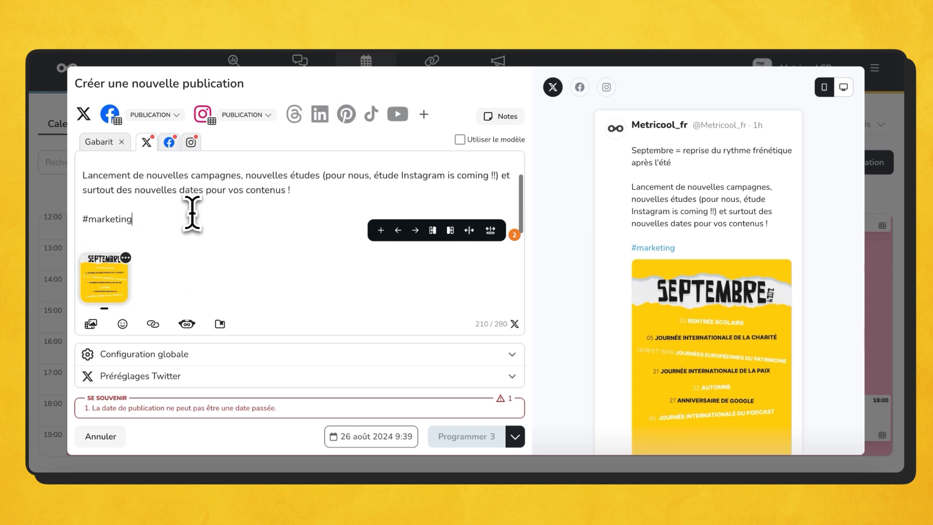
pyautogui.scroll(2, 163, 203)
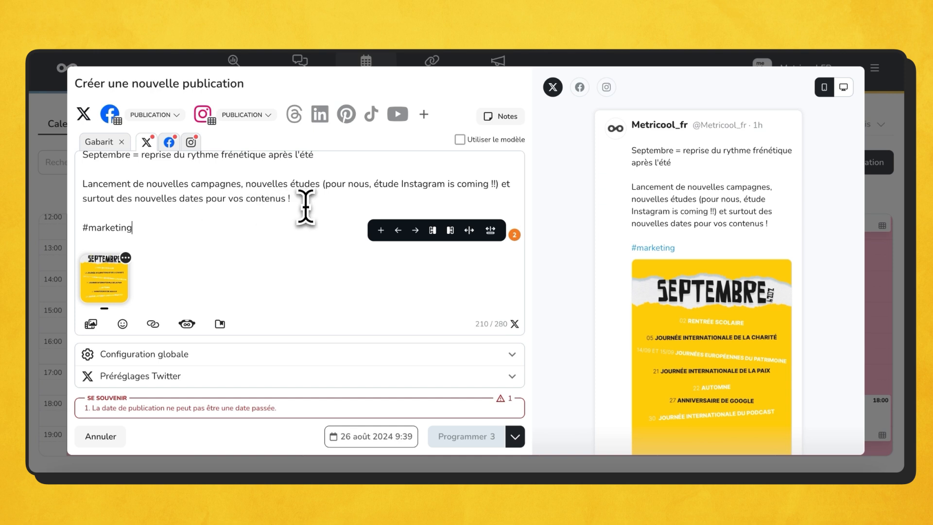
pyautogui.scroll(1, 306, 200)
pyautogui.moveTo(306, 226); pyautogui.dragTo(63, 221)
pyautogui.press('BackSpace')
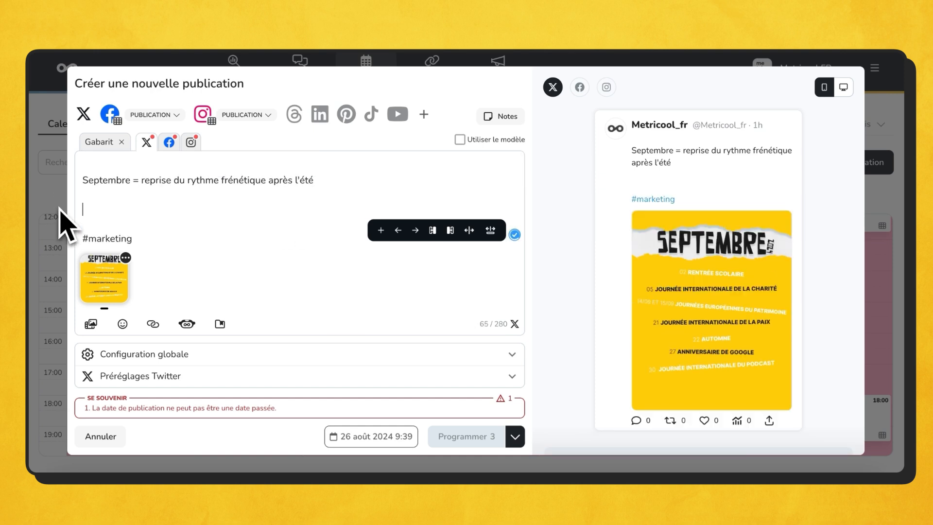
# Step: Remove the yellow "Septembre" image from the Facebook version of the post
pyautogui.click(169, 142)
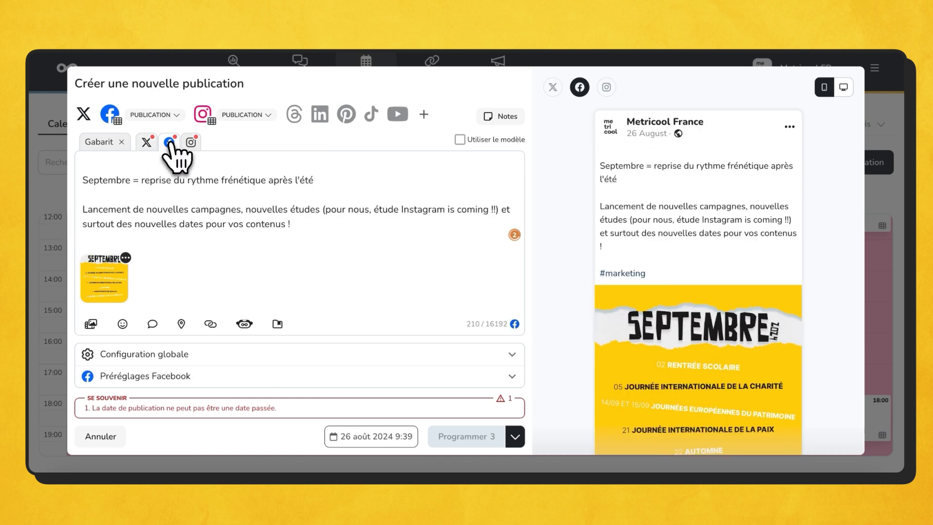
pyautogui.scroll(-2, 254, 228)
pyautogui.scroll(2, 253, 228)
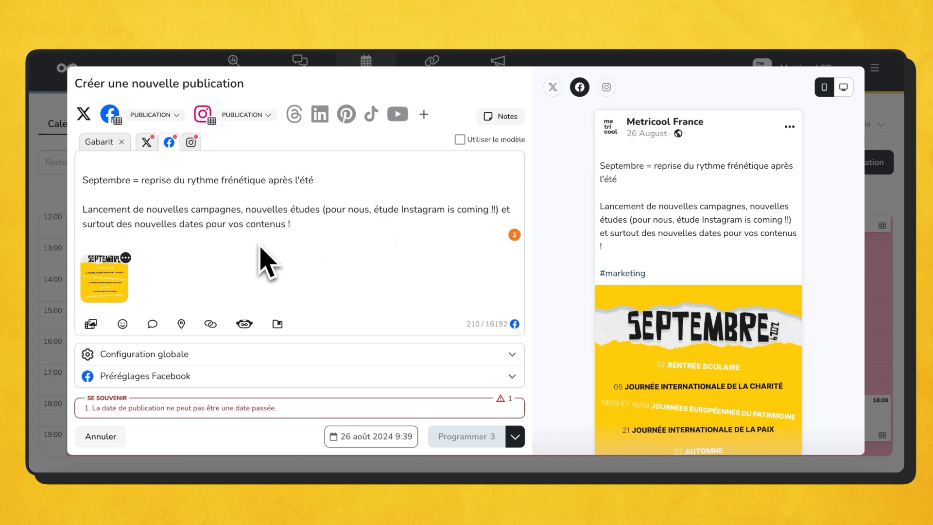
pyautogui.click(128, 252)
pyautogui.click(166, 234)
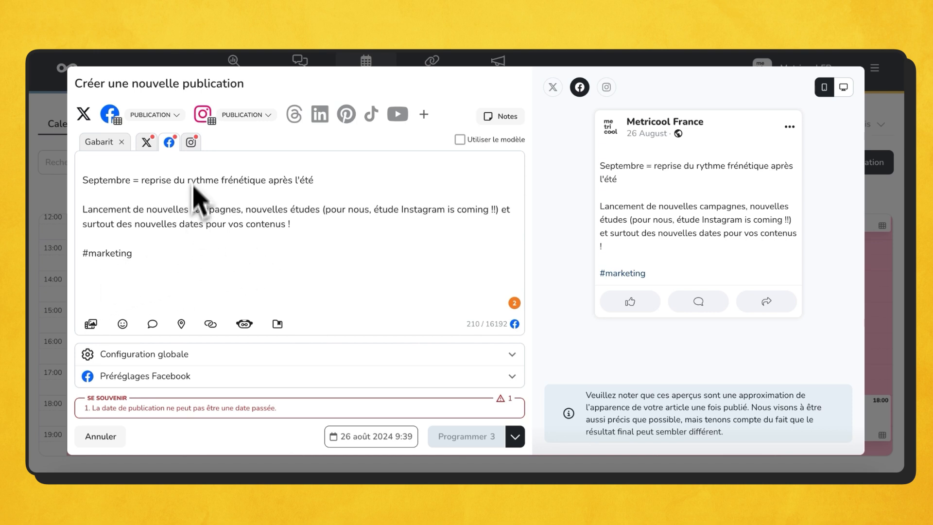
# Step: Stop using the template for the Instagram version and return to the X version
pyautogui.click(191, 141)
pyautogui.click(284, 274)
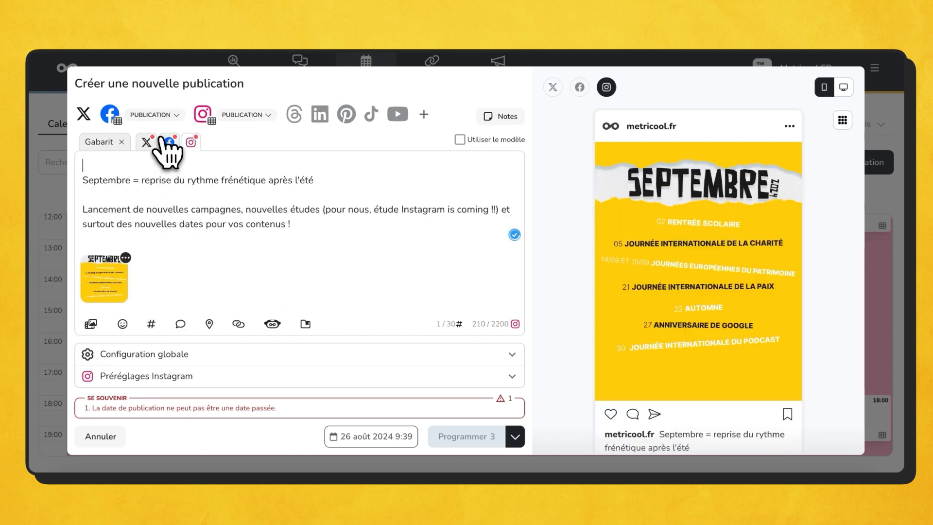
pyautogui.click(146, 142)
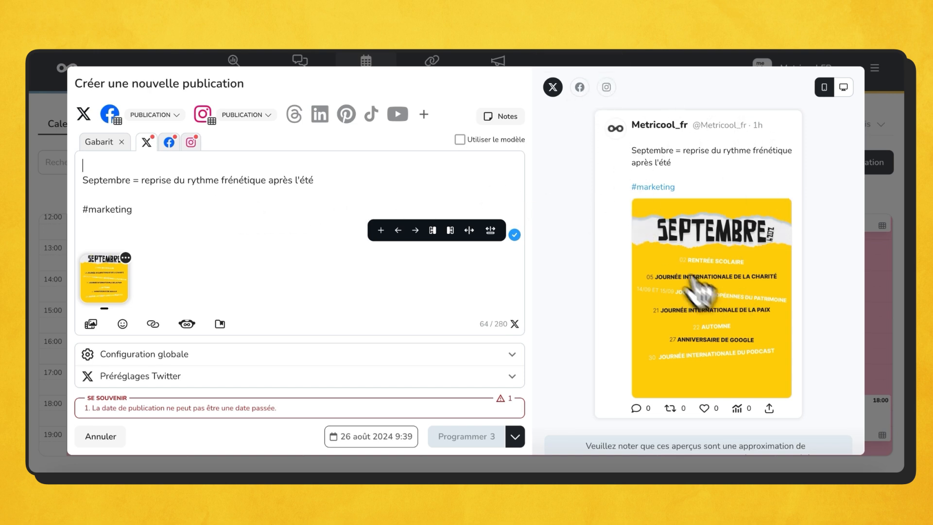
# Step: Preview the Facebook and Instagram versions in desktop format, and examine how the post fits into the Instagram profile grid
pyautogui.click(582, 89)
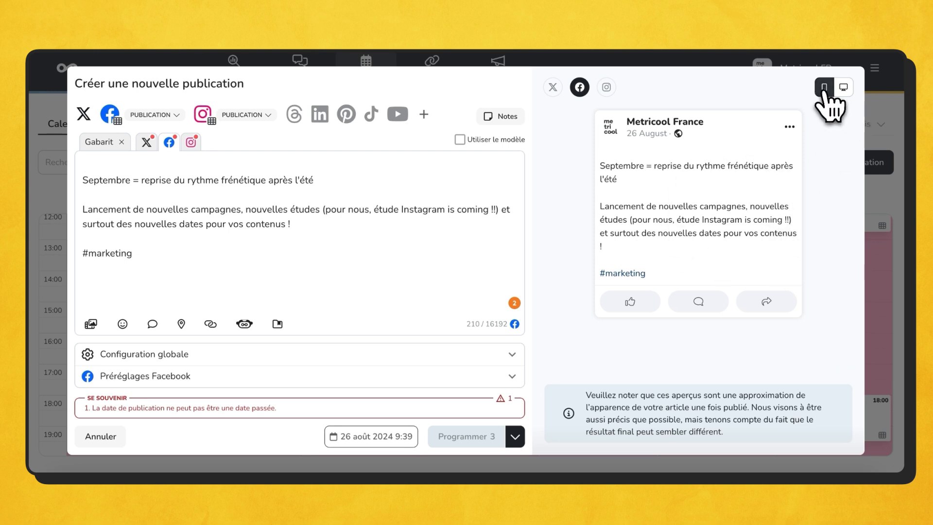
pyautogui.click(845, 90)
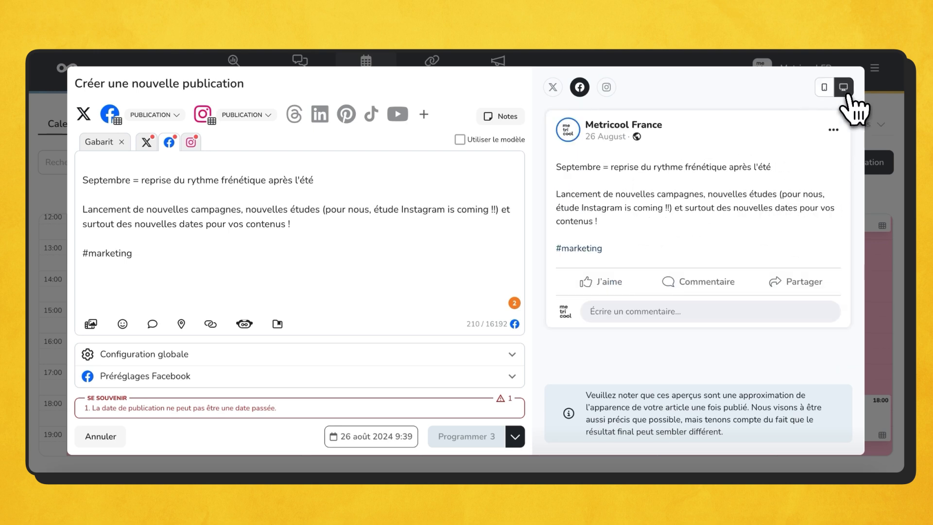
pyautogui.click(606, 87)
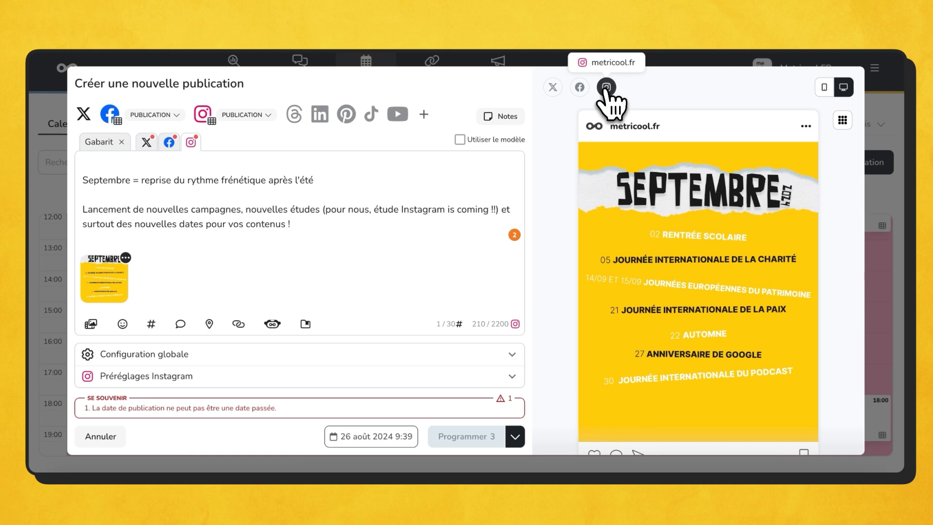
pyautogui.click(842, 120)
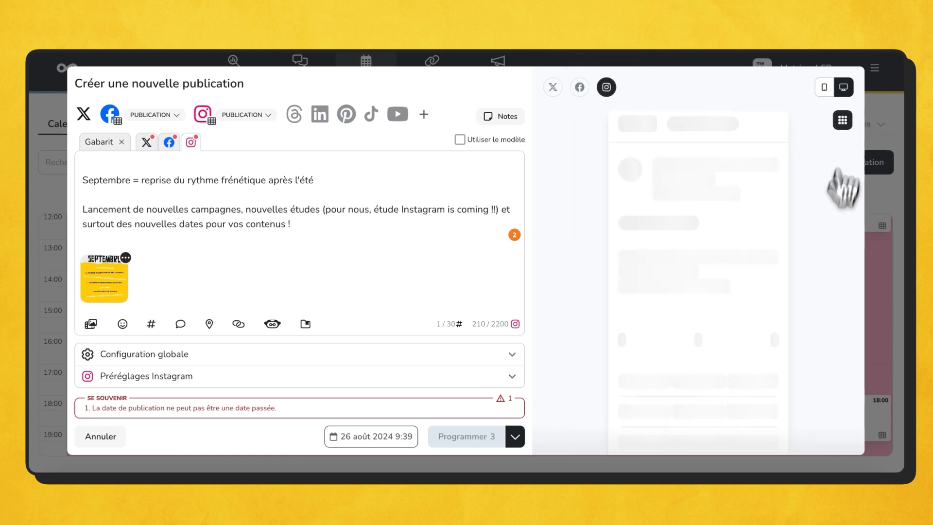
pyautogui.scroll(-3, 817, 285)
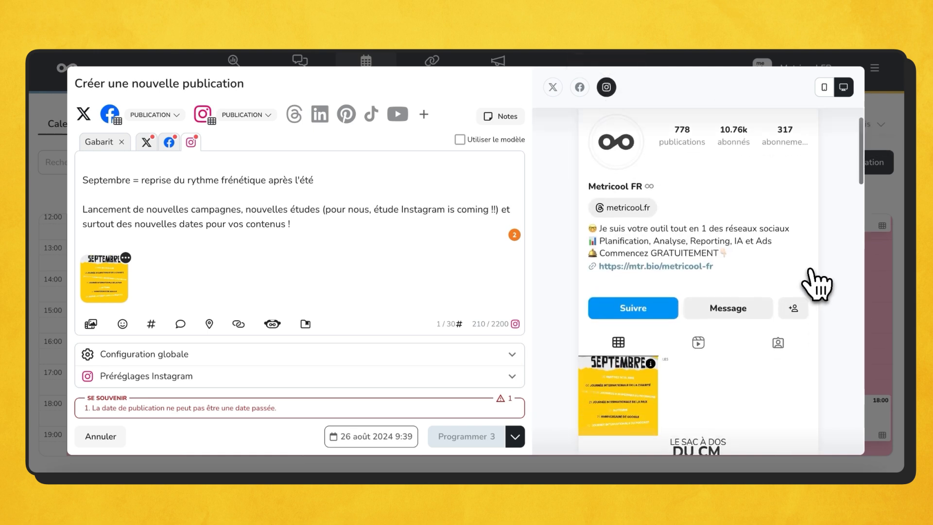
pyautogui.scroll(-1, 726, 318)
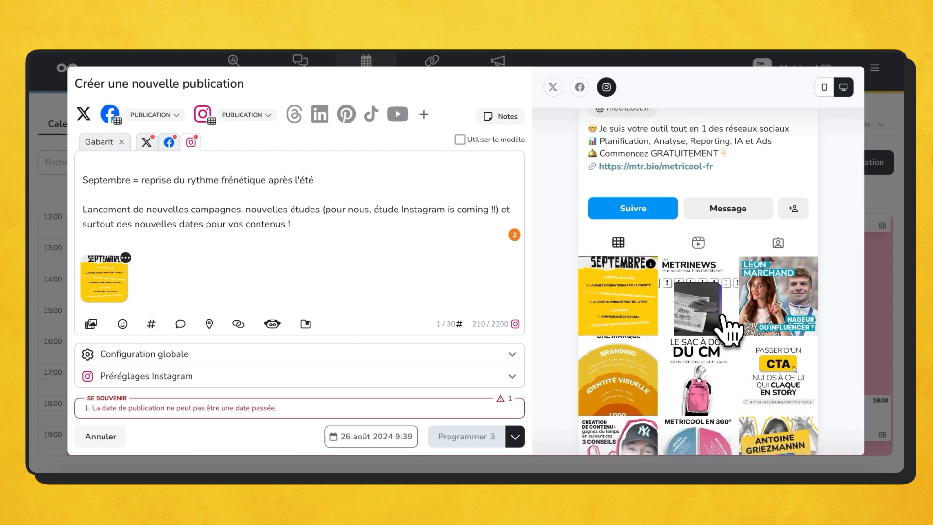
pyautogui.scroll(-1, 727, 330)
pyautogui.scroll(3, 697, 291)
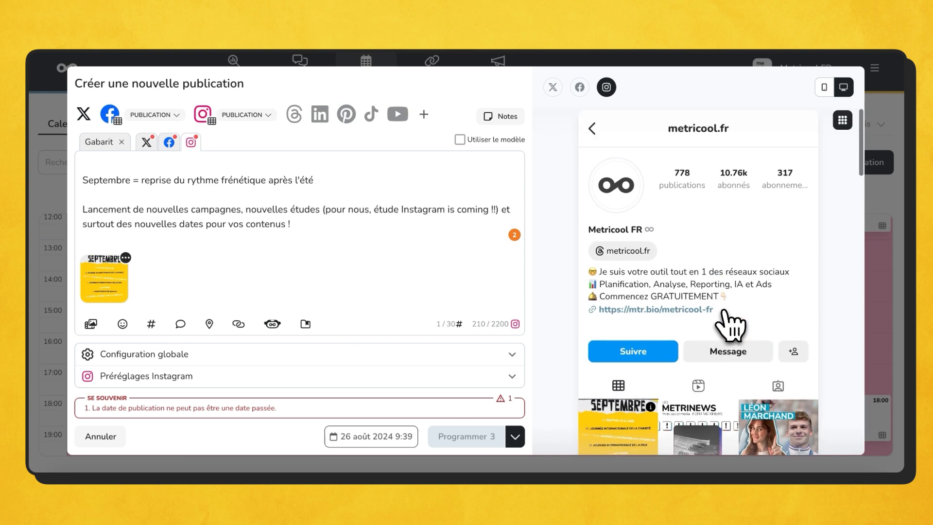
# Step: Look at the post's notes without adding one, and set the publishing action to "Soumettre pour vérification"
pyautogui.click(501, 117)
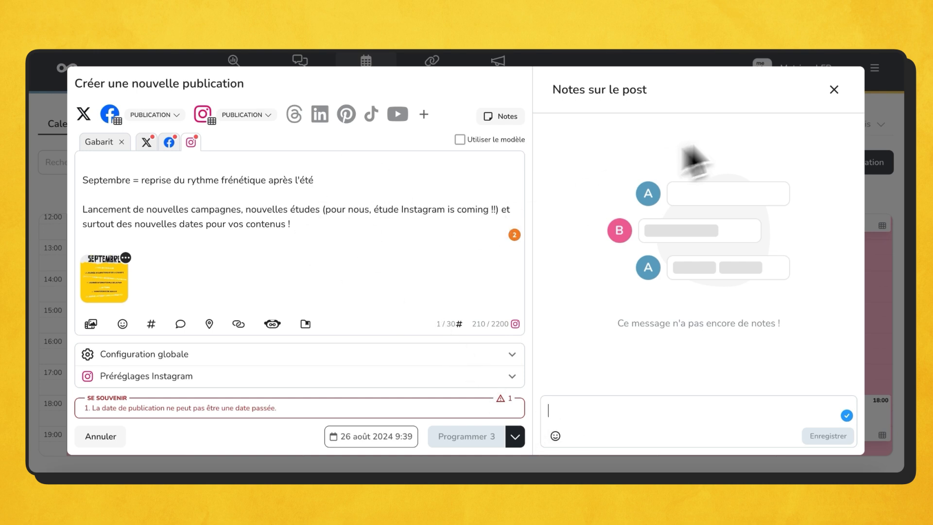
pyautogui.click(833, 90)
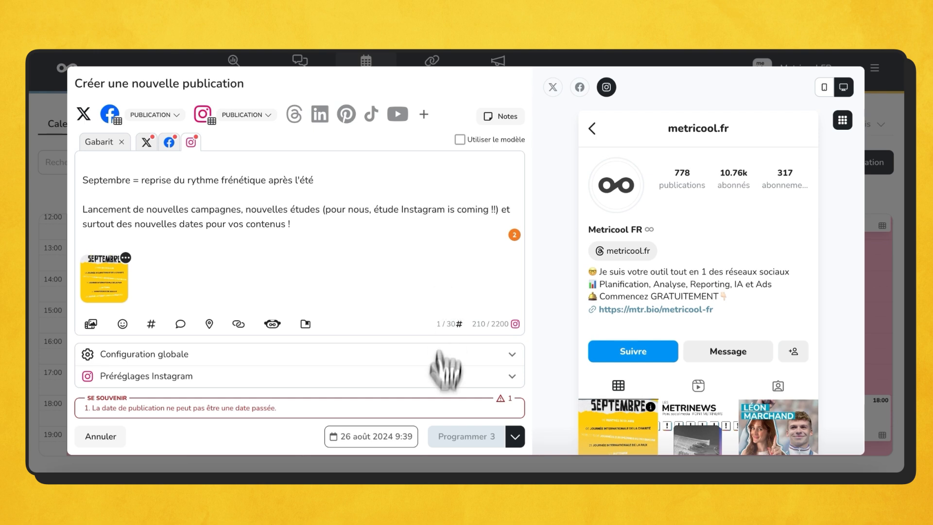
pyautogui.click(515, 438)
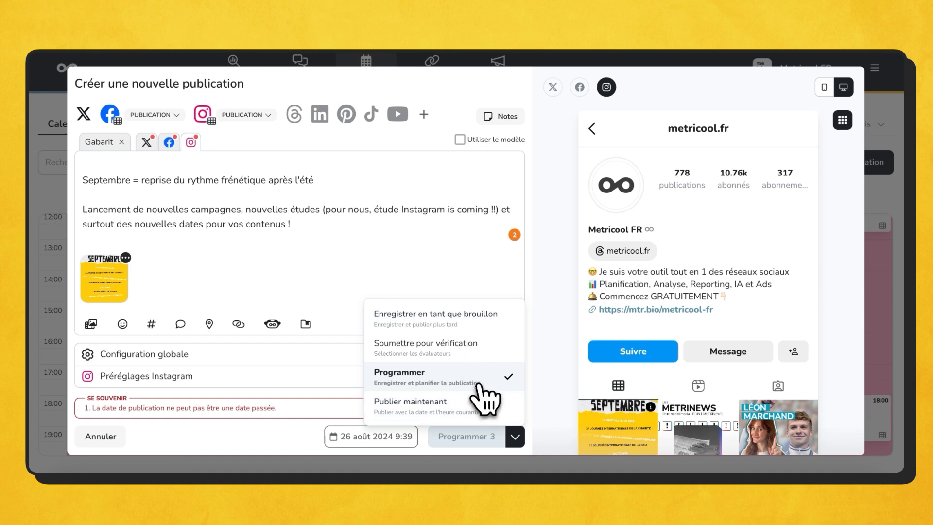
pyautogui.click(454, 364)
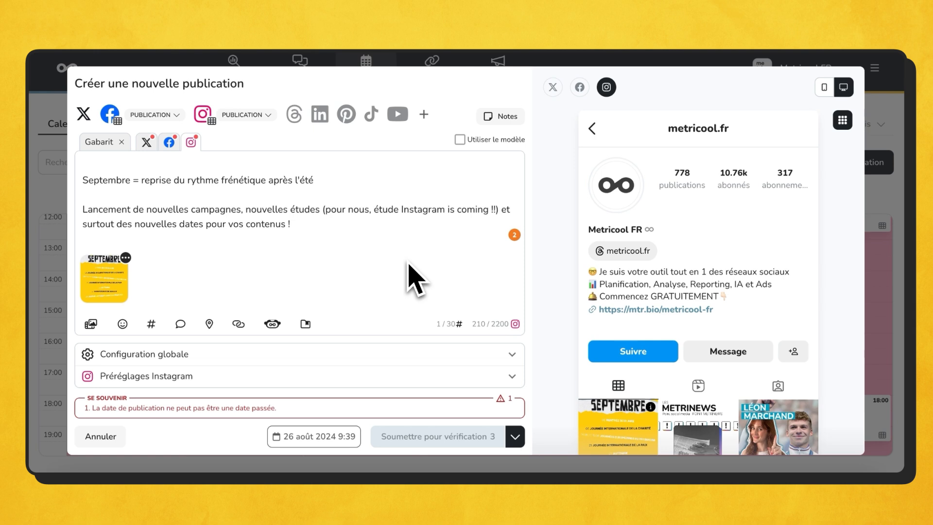
# Step: Set the publishing action to "Programmer" and look at the date and time picker without choosing a new date
pyautogui.click(515, 436)
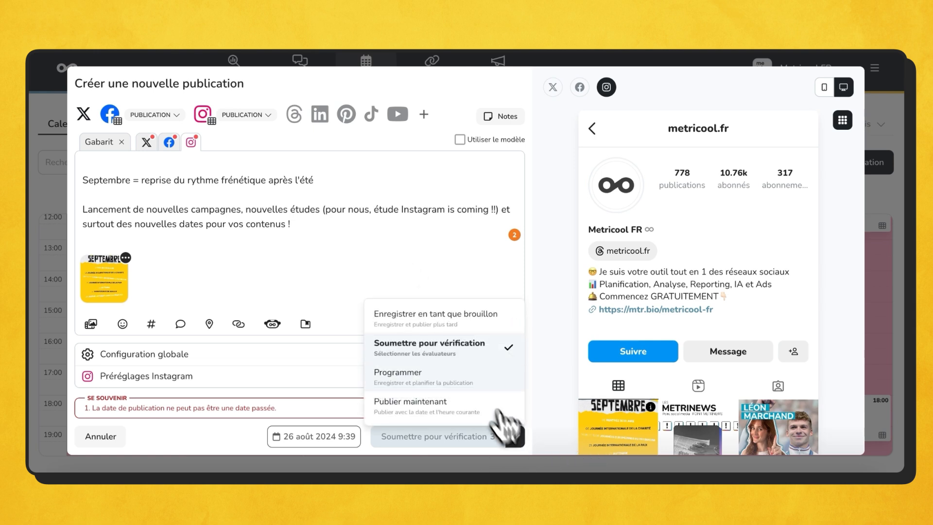
pyautogui.click(472, 378)
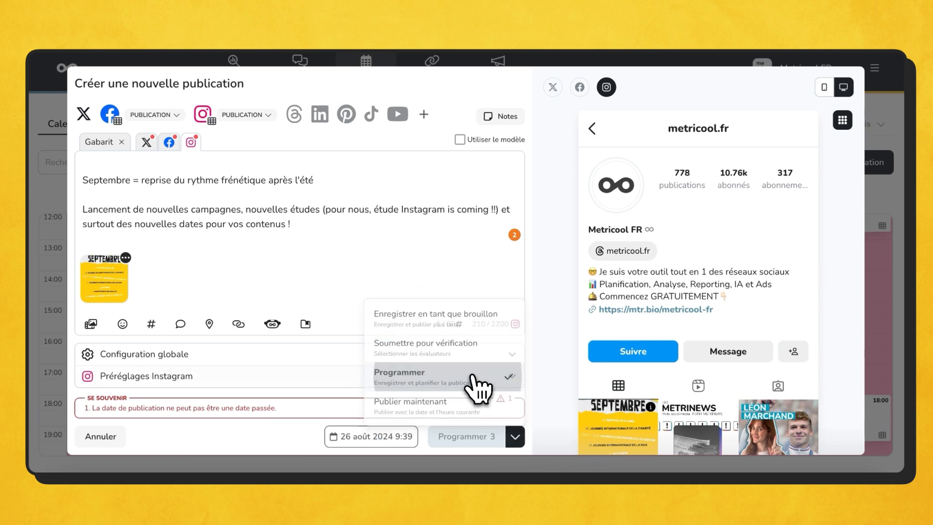
pyautogui.click(381, 437)
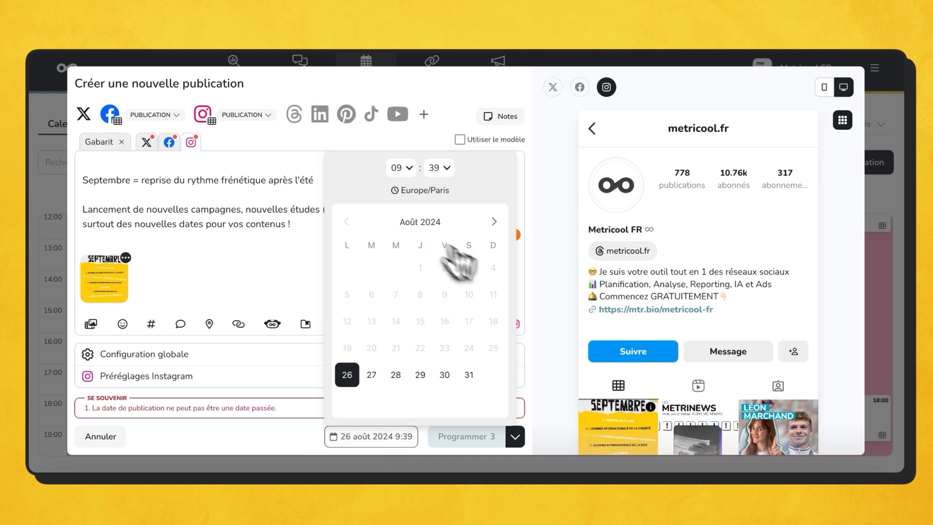
pyautogui.click(223, 229)
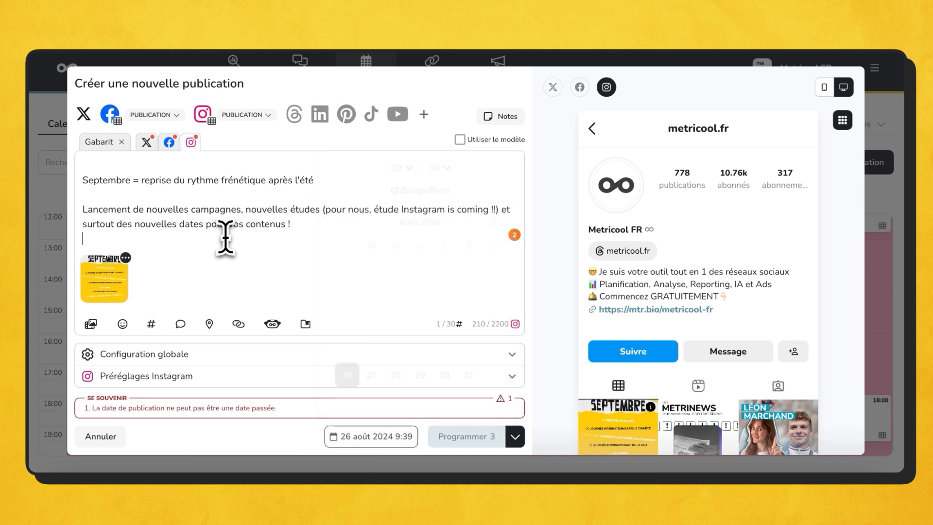
pyautogui.click(515, 436)
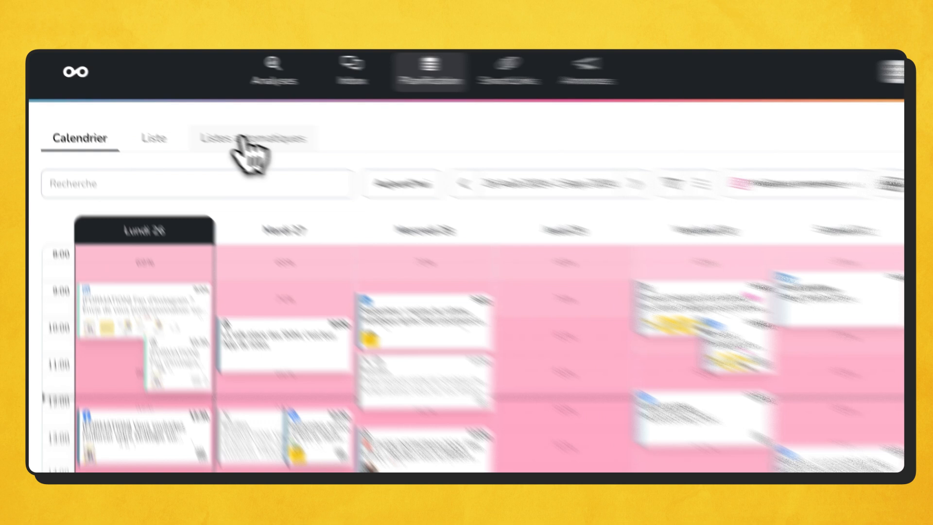
# Step: Open the active Facebook blog list among the automatic lists and examine its target networks and weekly time slots
pyautogui.click(240, 139)
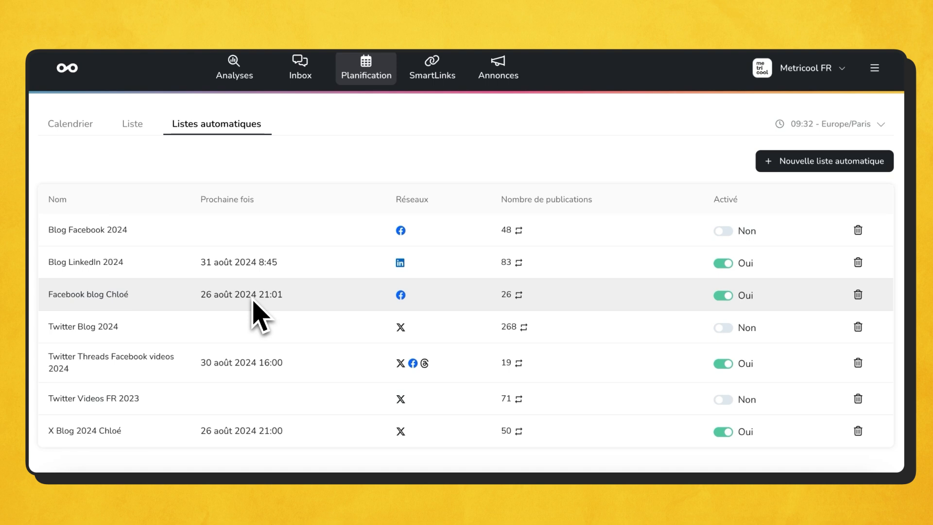
pyautogui.click(111, 299)
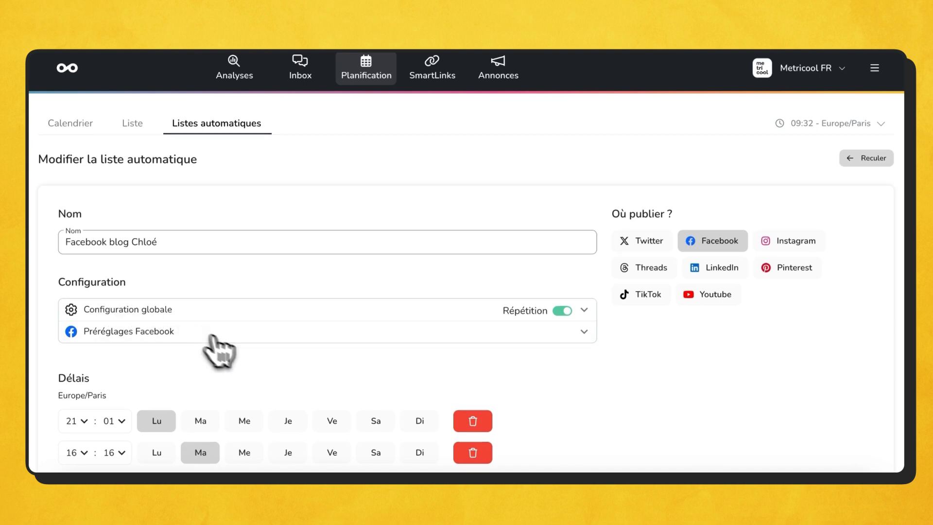
pyautogui.scroll(-2, 219, 348)
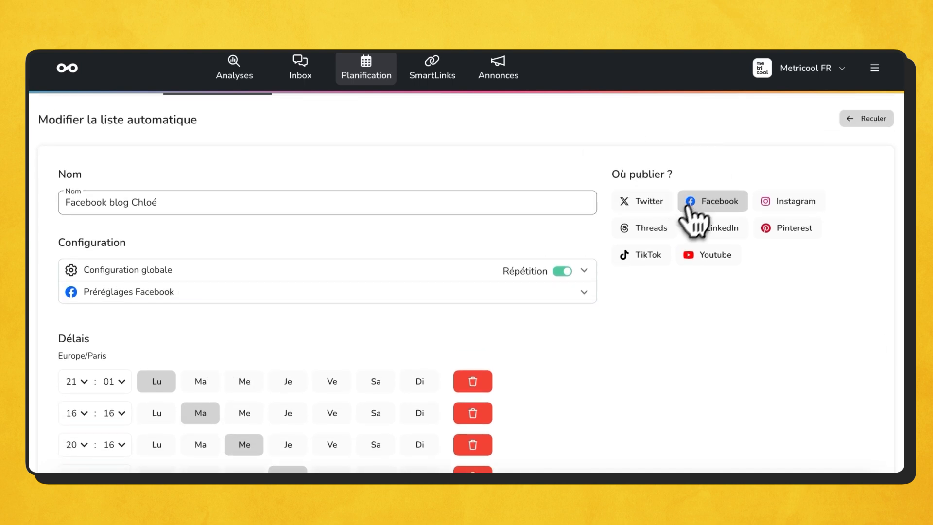
pyautogui.click(666, 254)
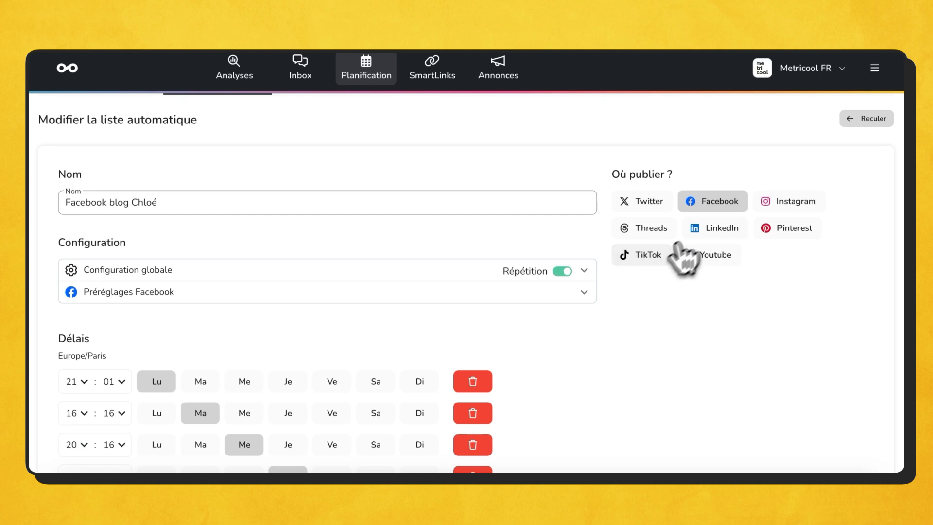
pyautogui.scroll(-2, 729, 323)
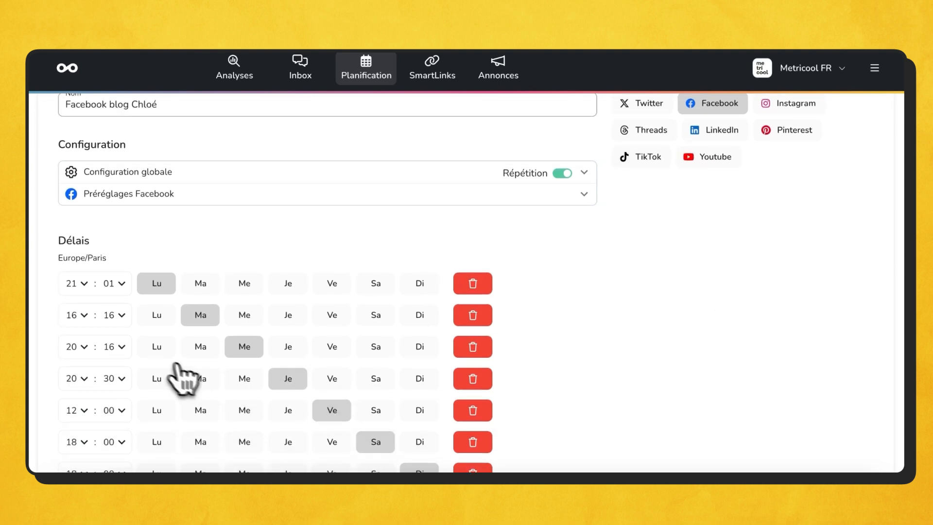
pyautogui.scroll(-1, 197, 333)
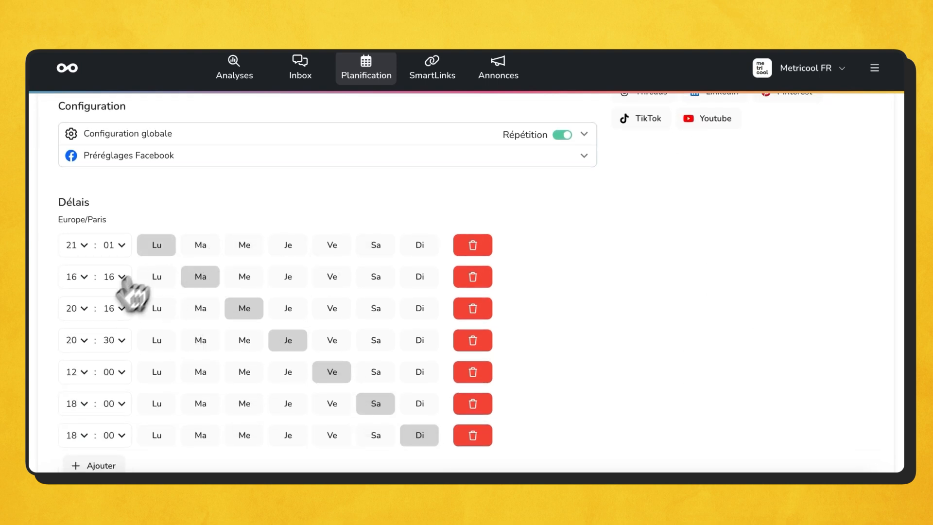
pyautogui.scroll(-1, 192, 371)
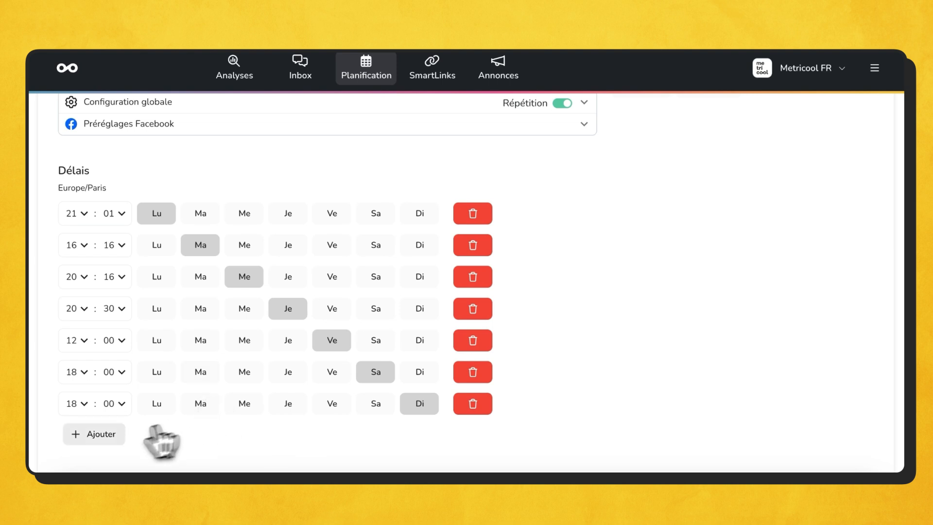
pyautogui.scroll(-1, 198, 399)
# Step: Read through the numbered posts in the automatic list's content, including their links and on/off switches
pyautogui.scroll(-7, 204, 413)
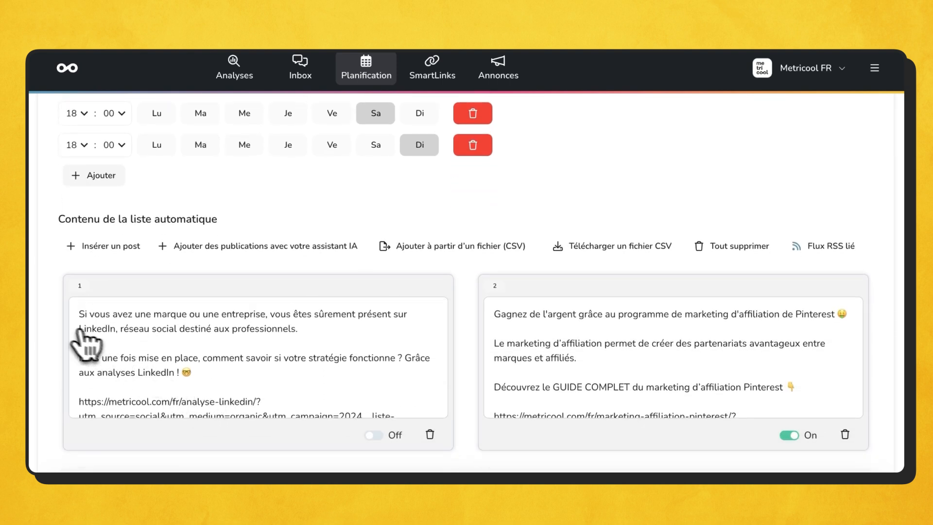
pyautogui.scroll(-1, 66, 335)
pyautogui.scroll(-10, 840, 291)
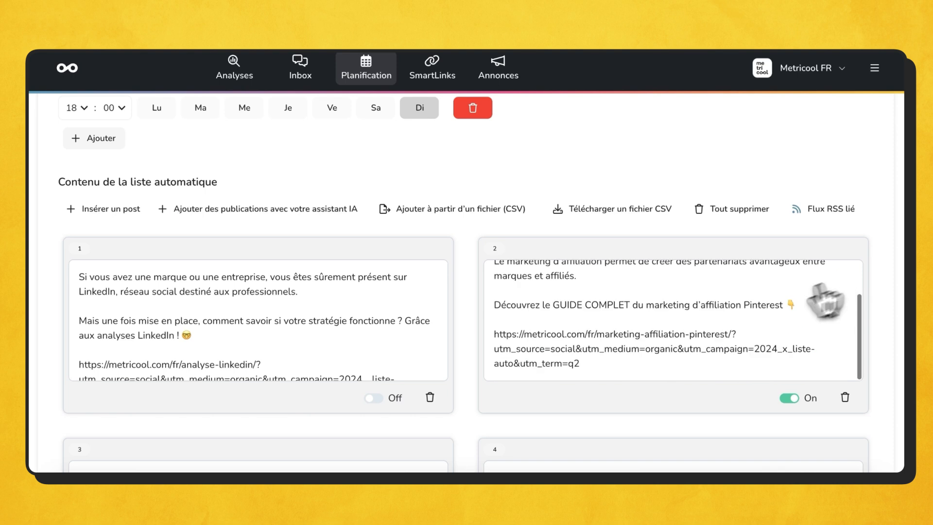
pyautogui.scroll(2, 583, 275)
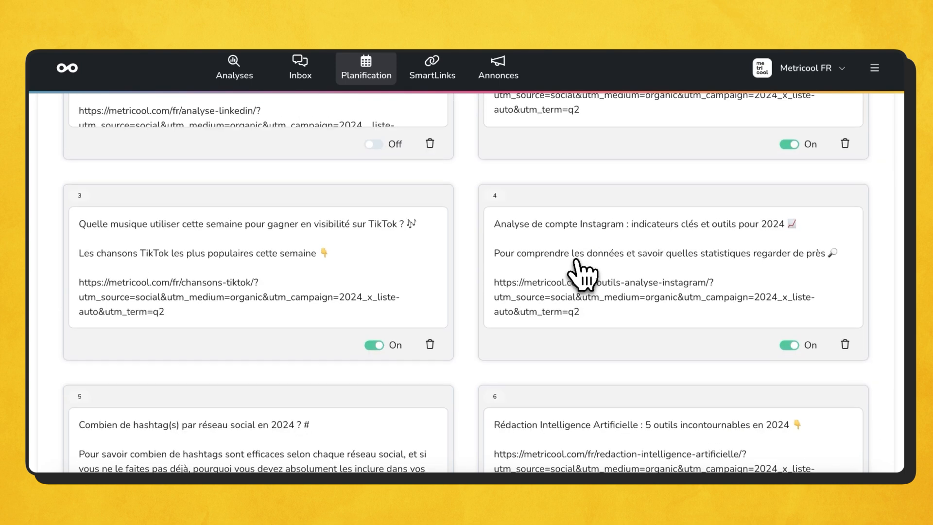
pyautogui.scroll(-3, 629, 277)
pyautogui.scroll(1, 354, 374)
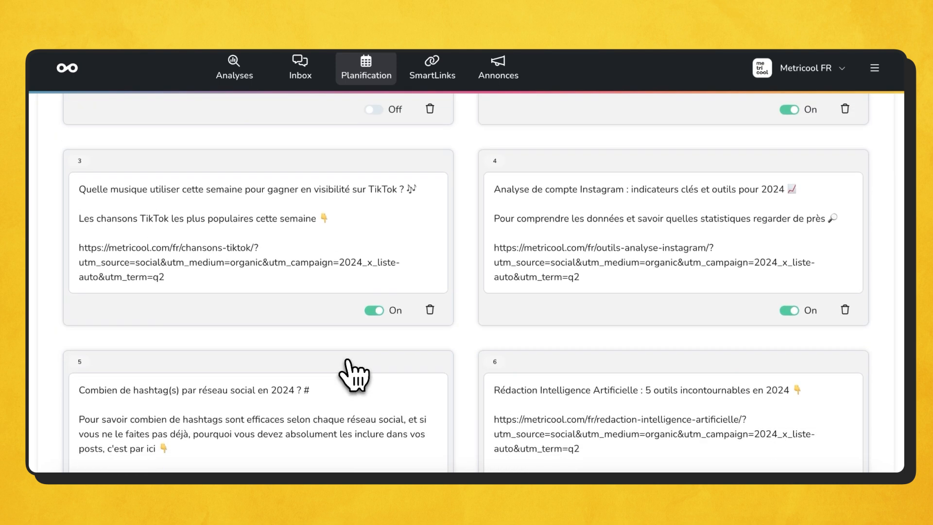
pyautogui.scroll(-3, 355, 374)
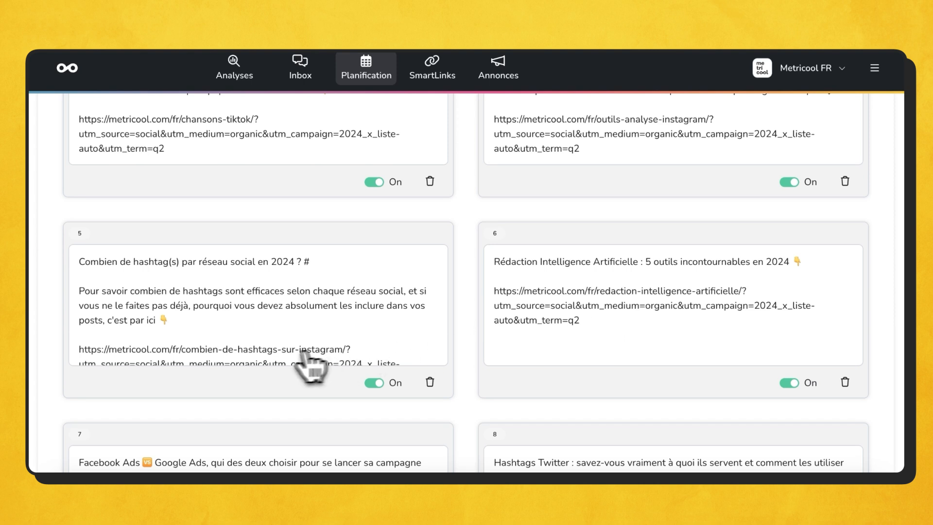
pyautogui.scroll(10, 308, 365)
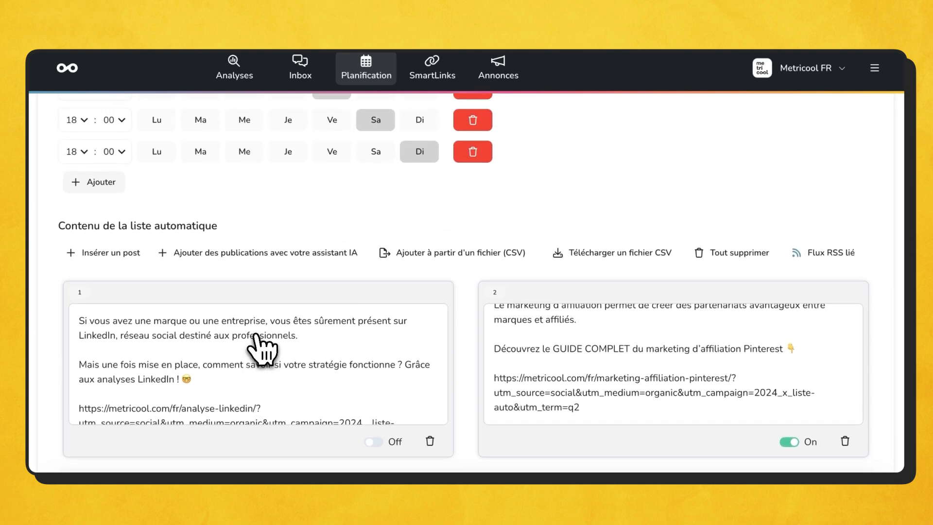
pyautogui.scroll(-8, 262, 347)
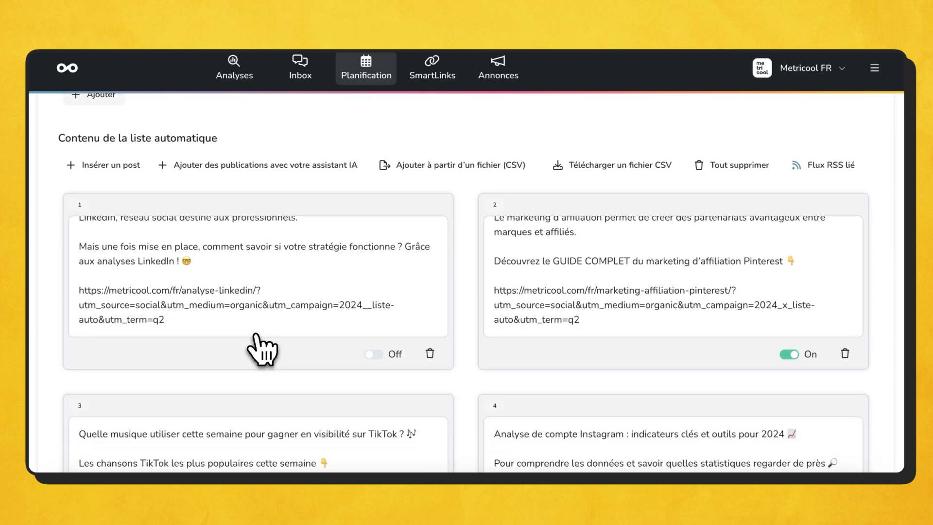
pyautogui.scroll(-4, 258, 347)
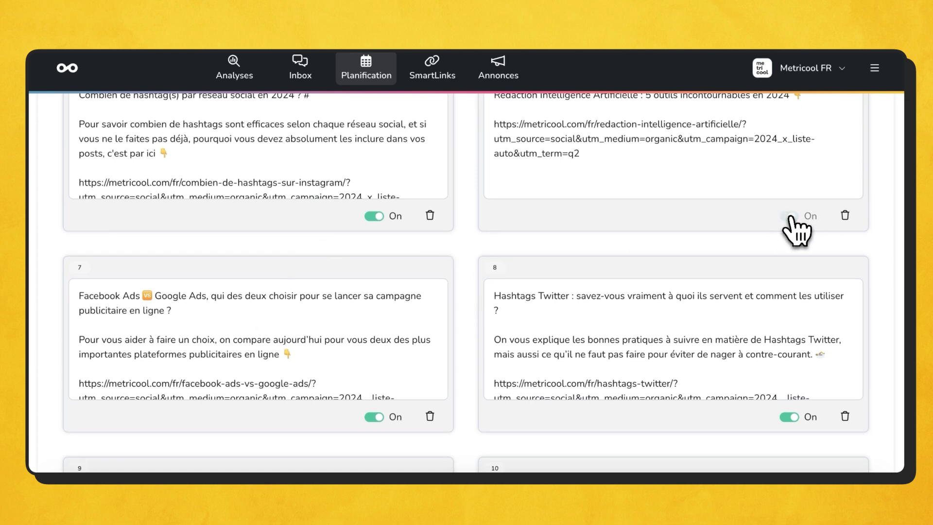
pyautogui.scroll(-17, 671, 298)
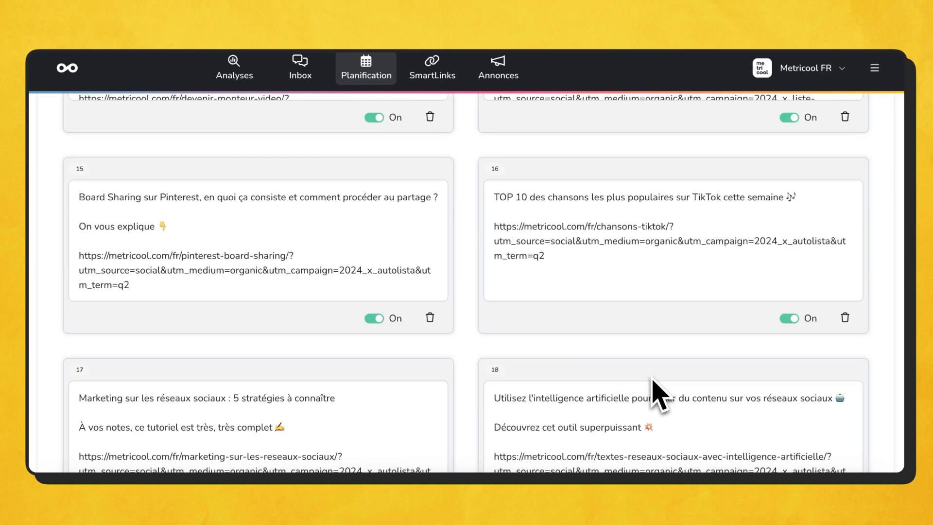
pyautogui.scroll(-13, 658, 394)
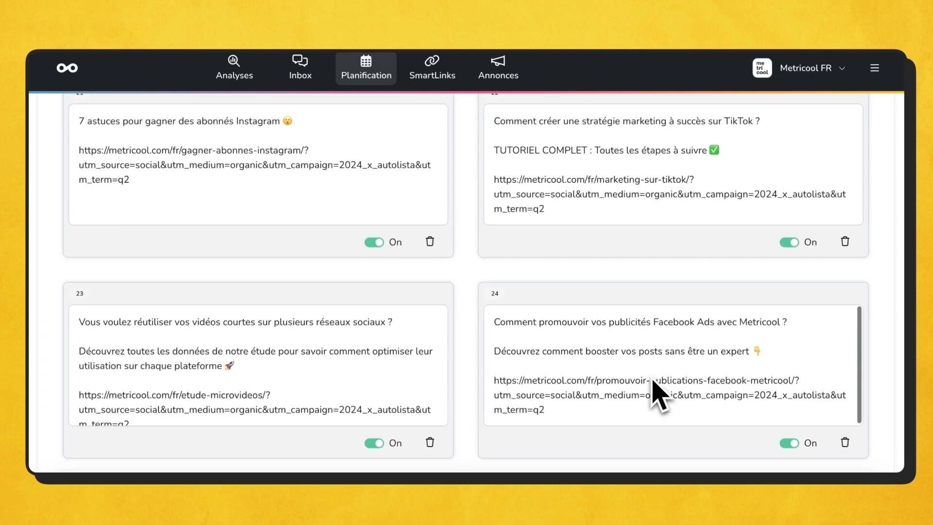
# Step: Examine the list's "Répétition" setting, then the options for inserting posts, AI assistance, CSV files, deleting all and a linked RSS feed
pyautogui.scroll(20, 658, 393)
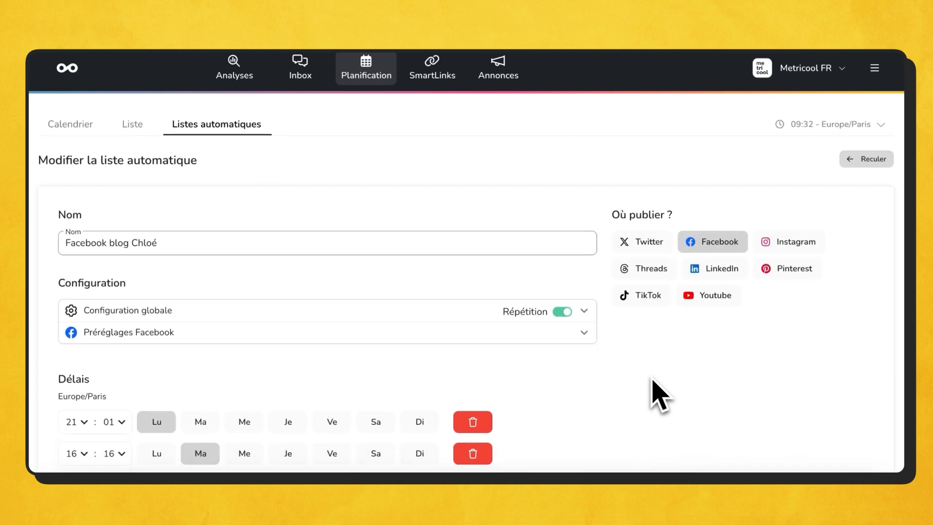
pyautogui.scroll(-1, 653, 383)
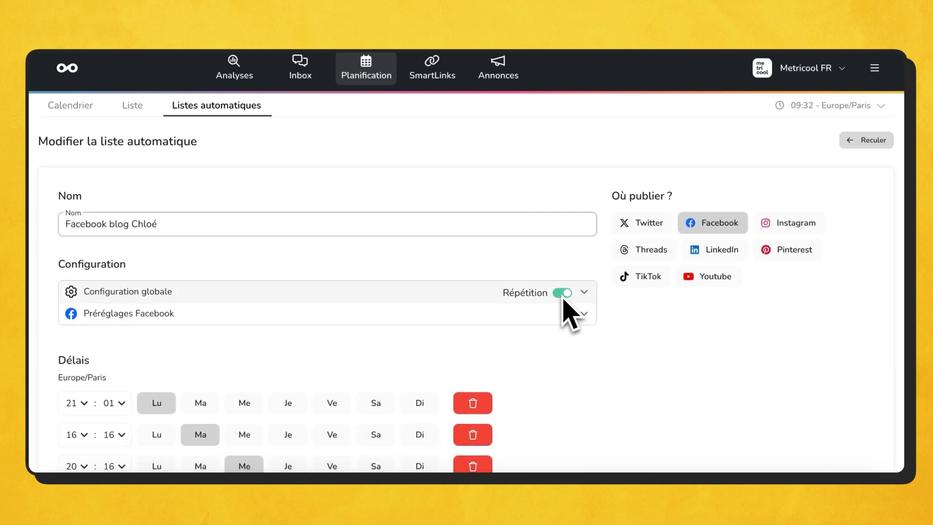
pyautogui.scroll(-7, 583, 350)
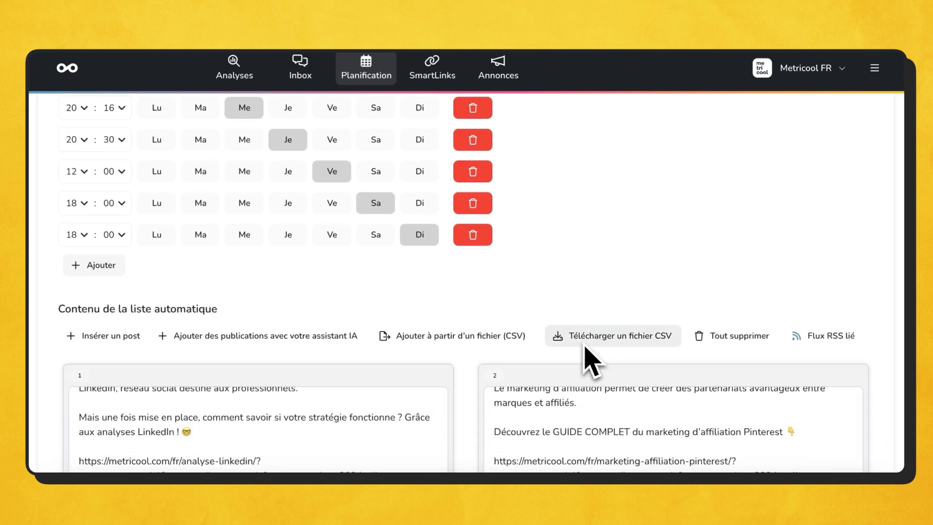
pyautogui.scroll(-1, 588, 386)
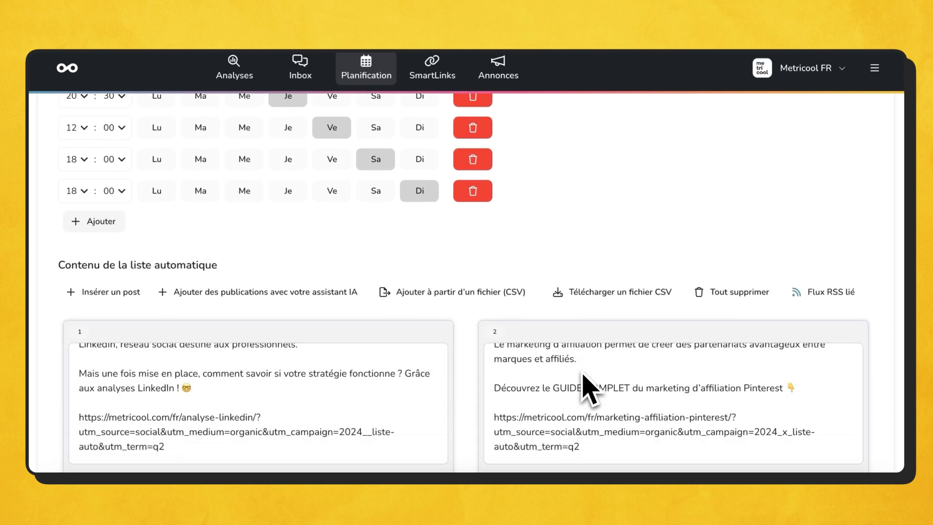
pyautogui.scroll(1, 590, 389)
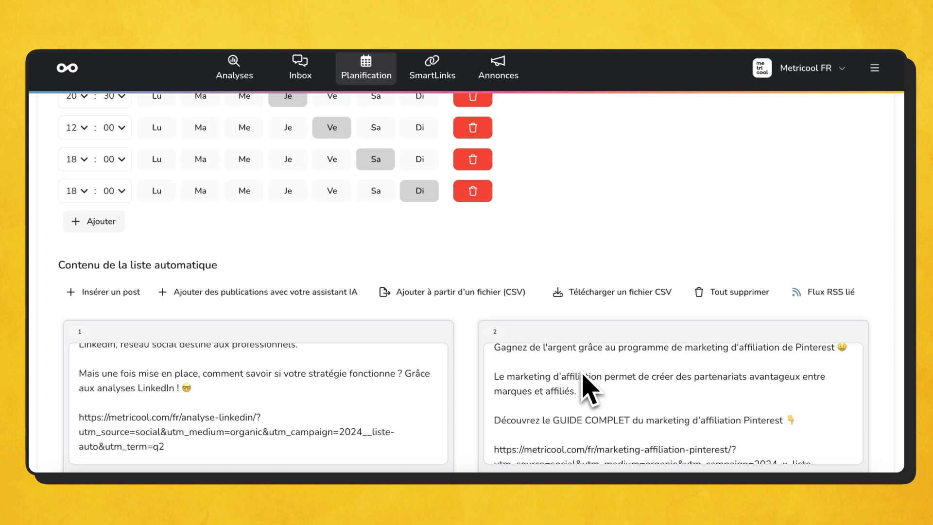
pyautogui.scroll(-1, 587, 384)
pyautogui.scroll(1, 589, 383)
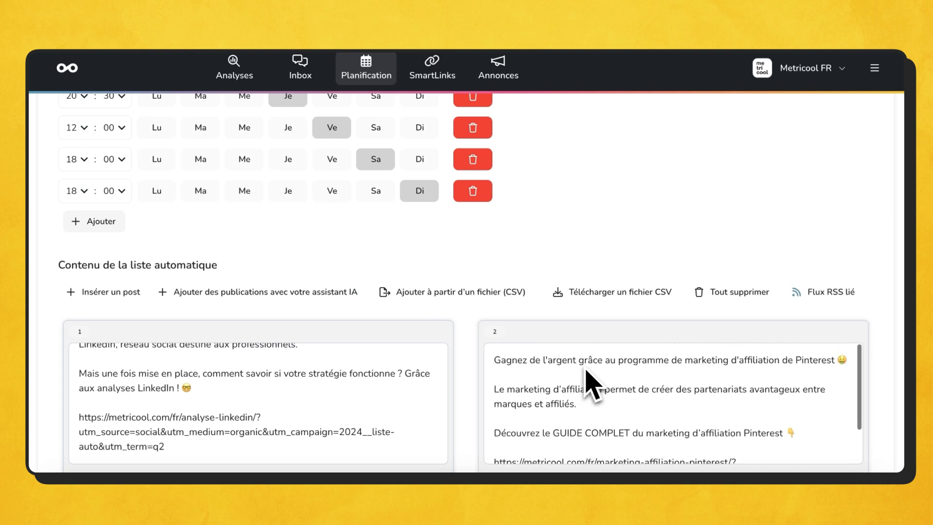
pyautogui.scroll(1, 587, 377)
pyautogui.scroll(3, 589, 384)
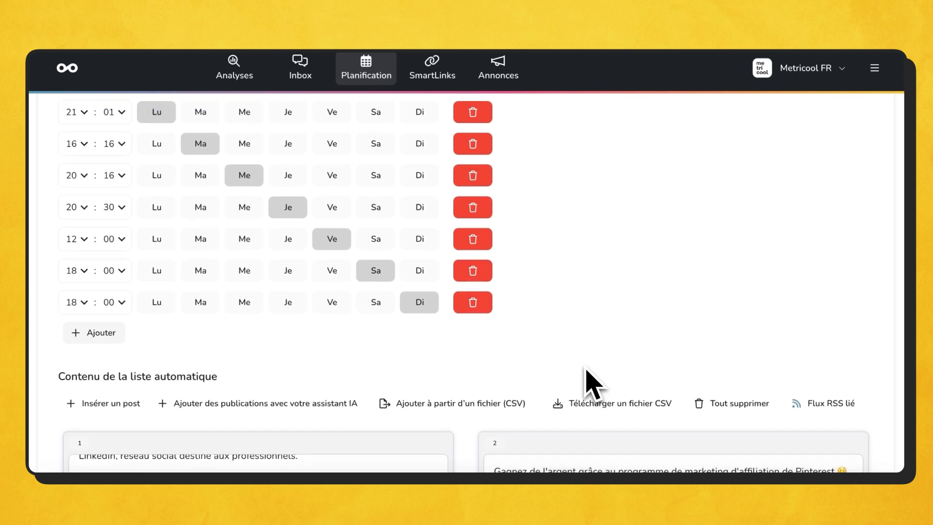
pyautogui.scroll(-6, 661, 313)
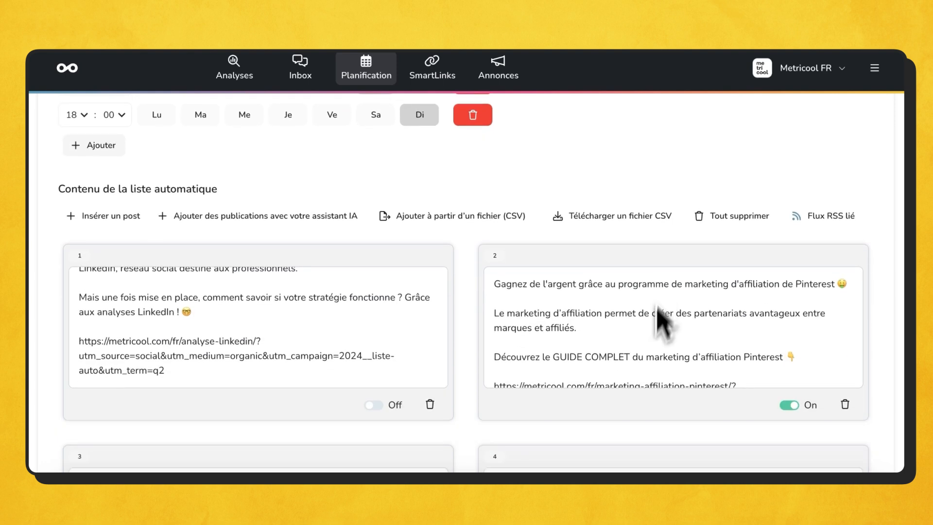
pyautogui.scroll(1, 642, 338)
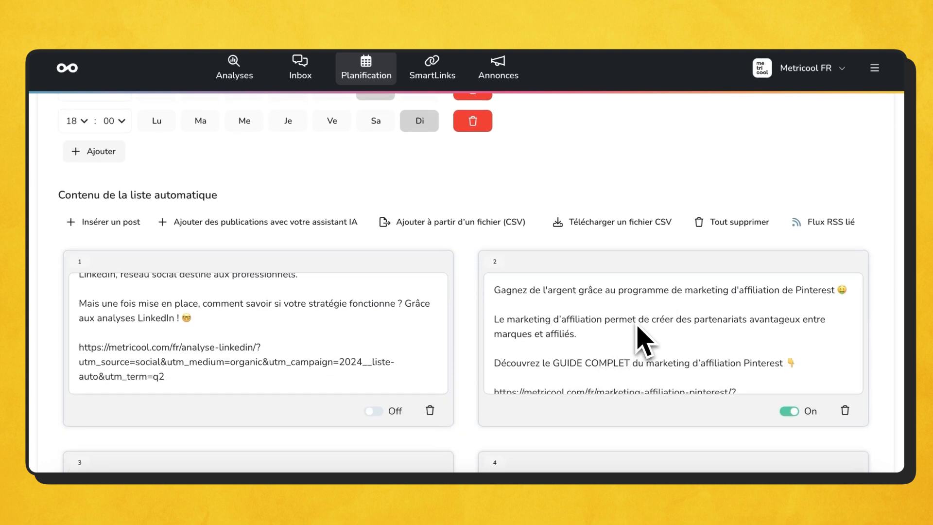
# Step: Look at the dialog for linking an RSS feed to the automatic list and close it without entering a URL
pyautogui.click(840, 241)
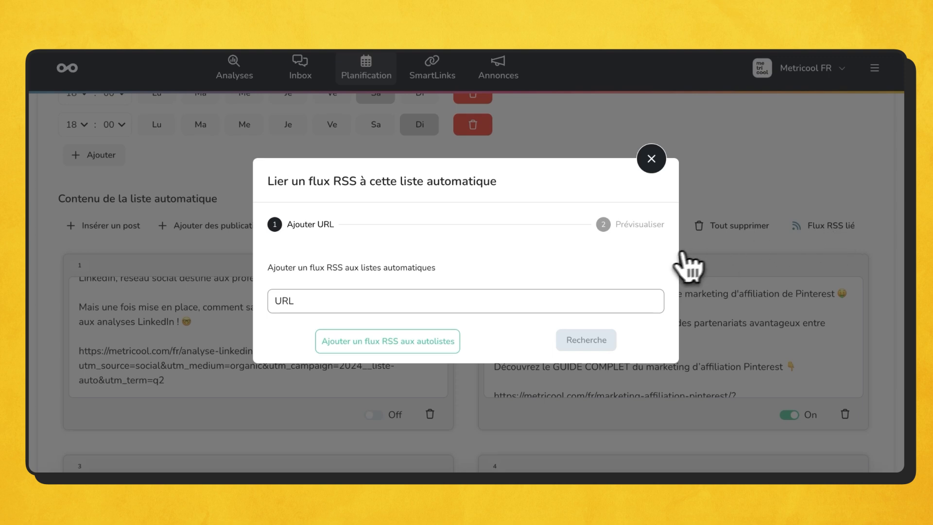
pyautogui.click(468, 298)
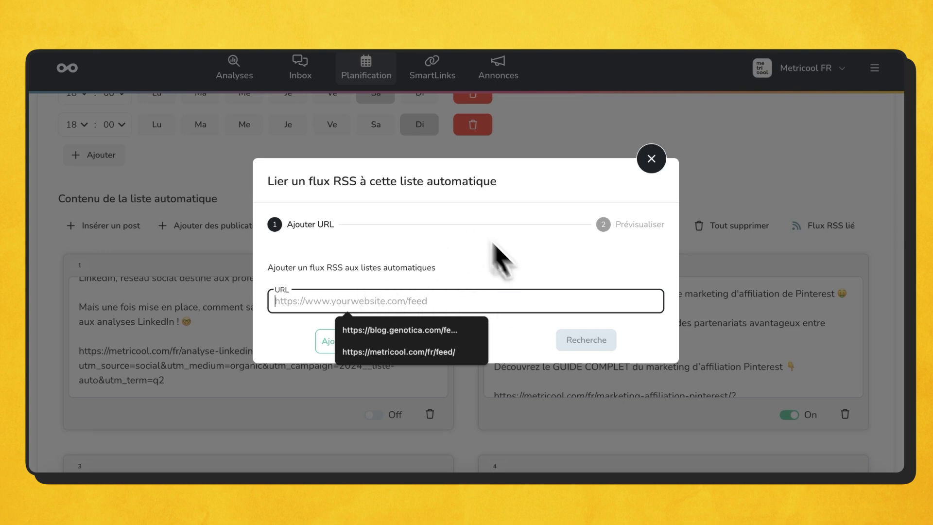
pyautogui.click(650, 157)
pyautogui.scroll(3, 662, 260)
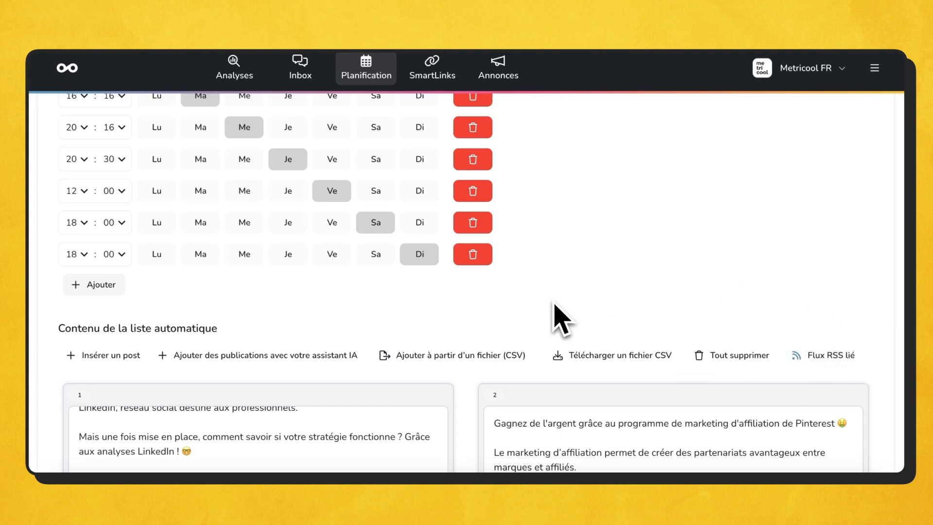
pyautogui.scroll(7, 561, 319)
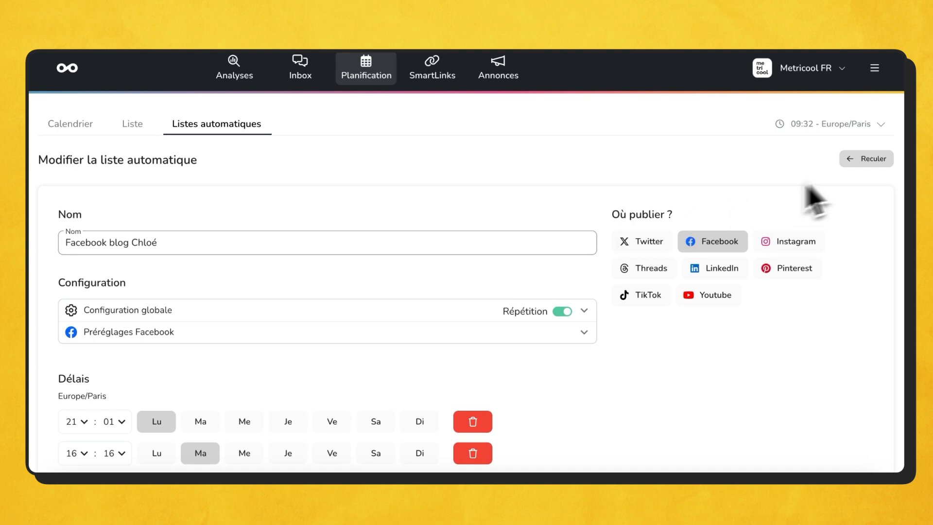
# Step: Return to the overview of automatic lists and try the activation switch of Twitter Videos FR 2023 on and back off
pyautogui.click(866, 158)
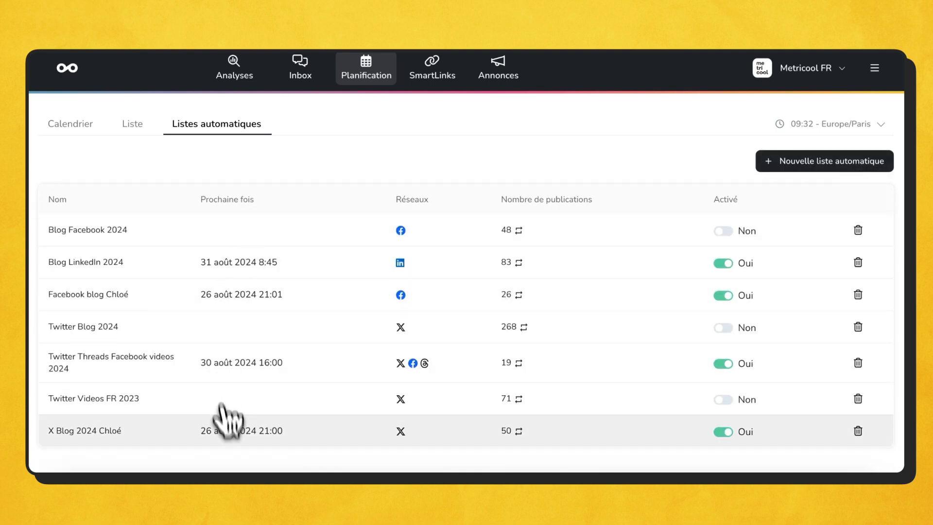
pyautogui.click(723, 399)
pyautogui.click(723, 401)
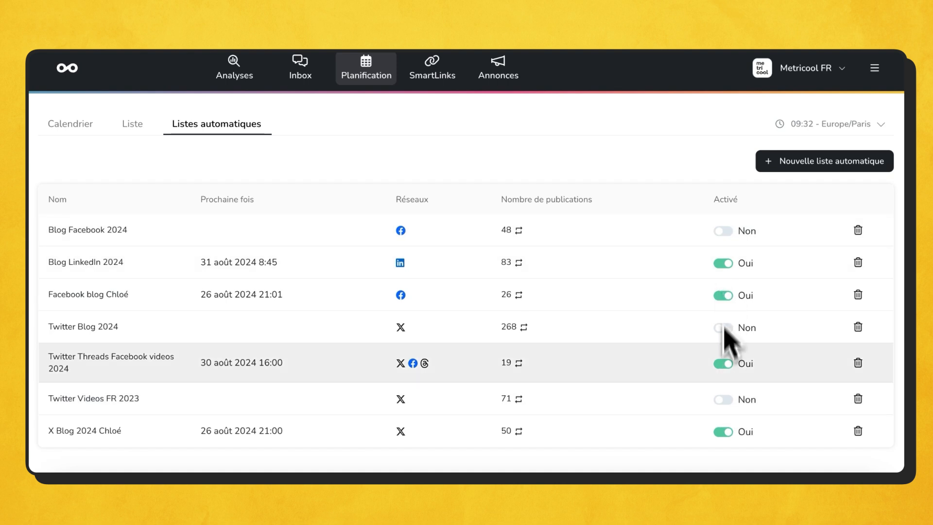
# Step: Open the planning calendar, examine the dialog for importing publications from a CSV file and close it without choosing a file
pyautogui.click(382, 74)
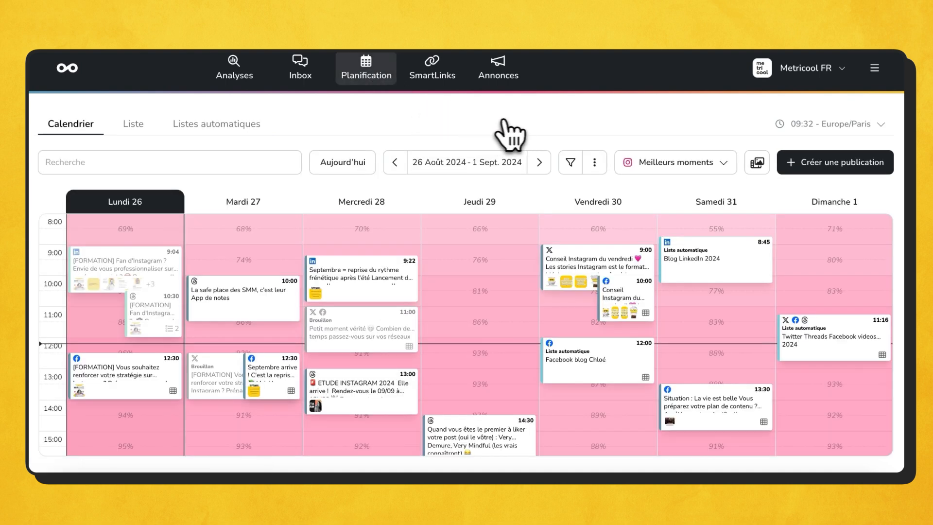
pyautogui.click(595, 163)
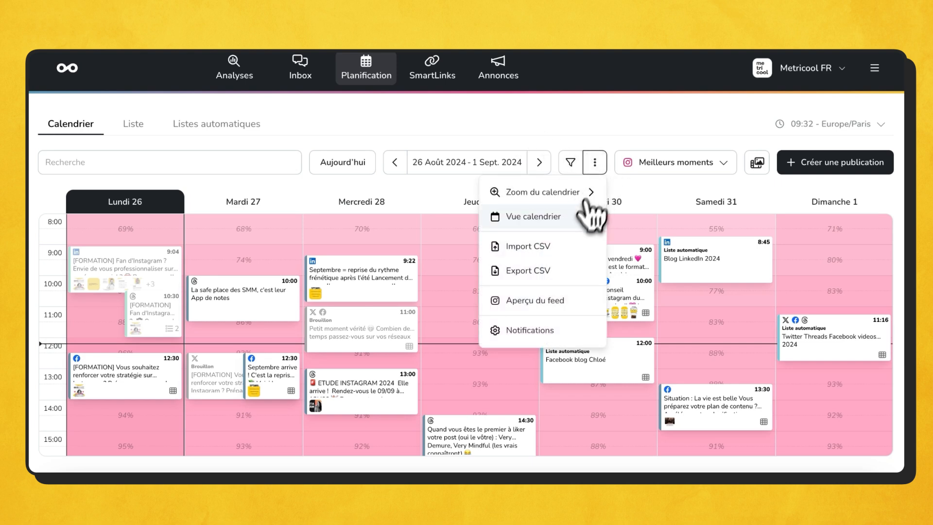
pyautogui.click(564, 252)
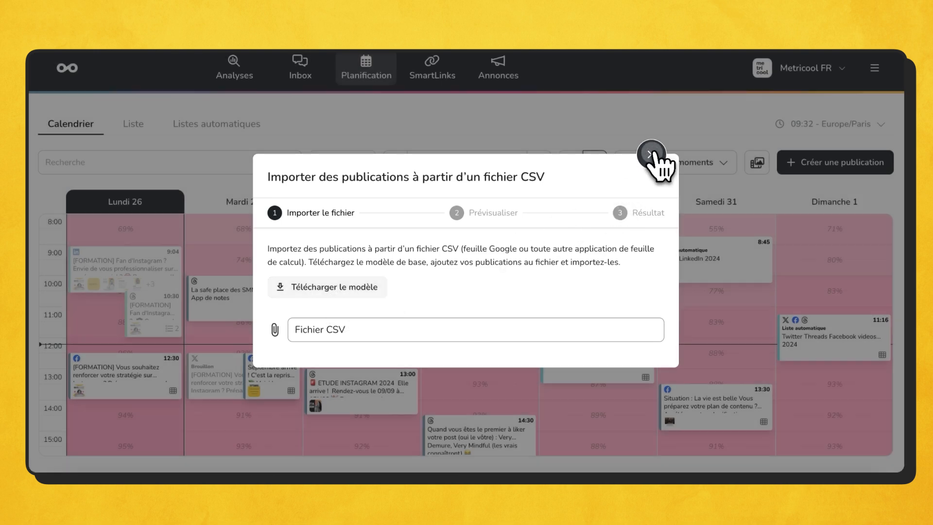
pyautogui.click(651, 155)
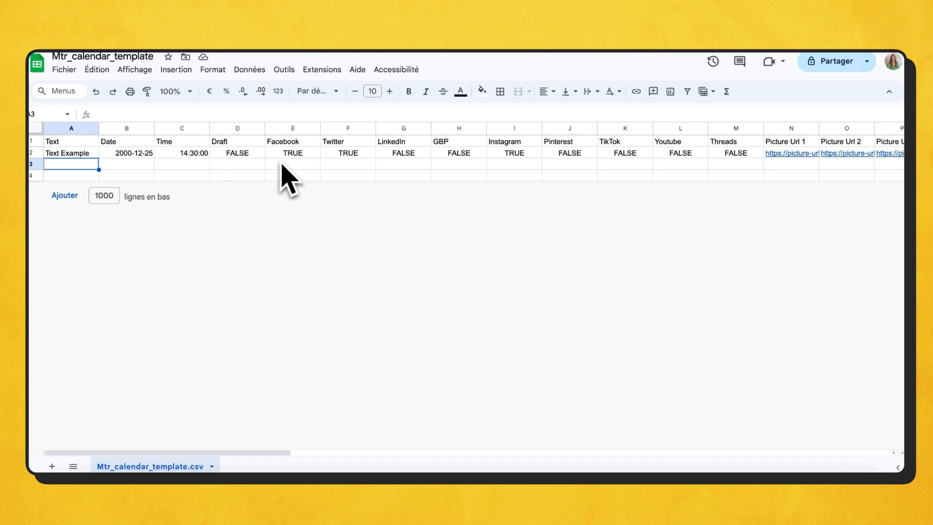
# Step: In the Mtr_calendar_template spreadsheet, examine the example row's Text, Date, Time and Draft cells and their formats
pyautogui.click(69, 154)
pyautogui.doubleClick(67, 155)
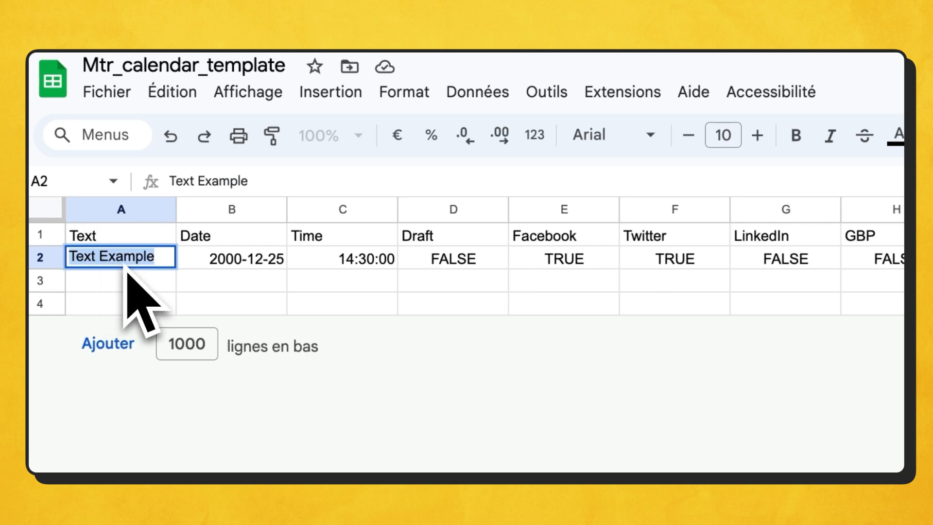
pyautogui.click(265, 262)
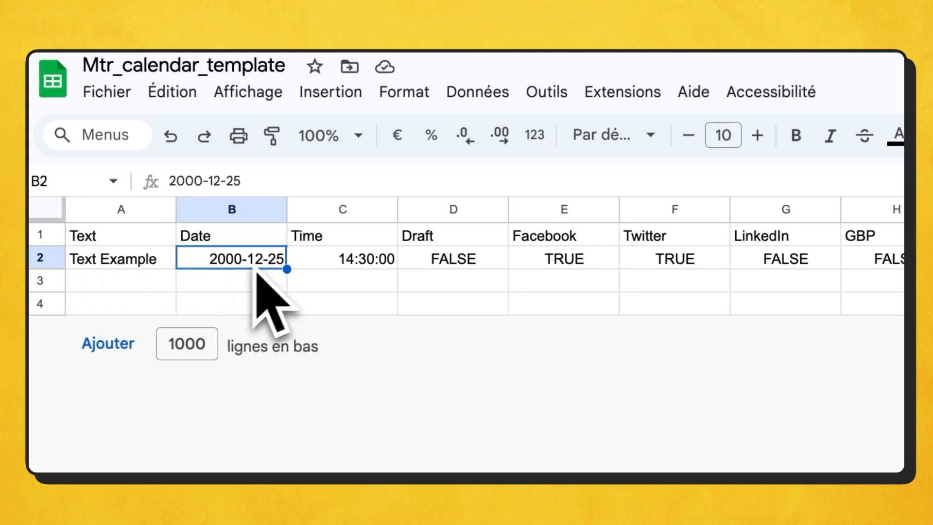
pyautogui.press('Up')
pyautogui.press('Down')
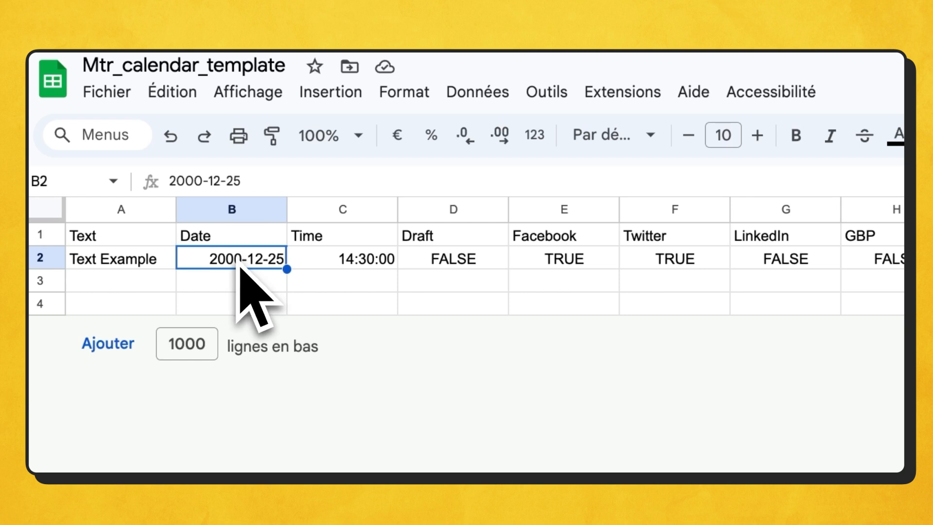
pyautogui.click(377, 265)
pyautogui.doubleClick(365, 261)
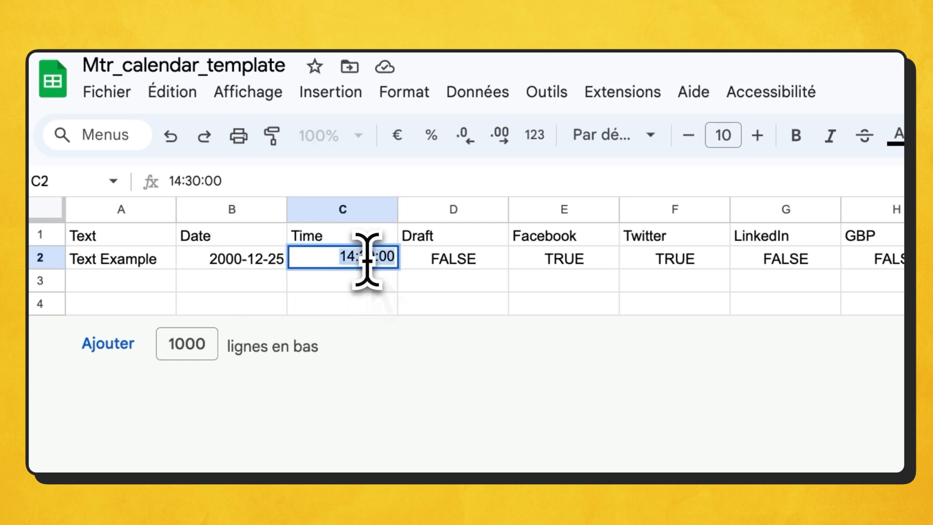
pyautogui.click(367, 261)
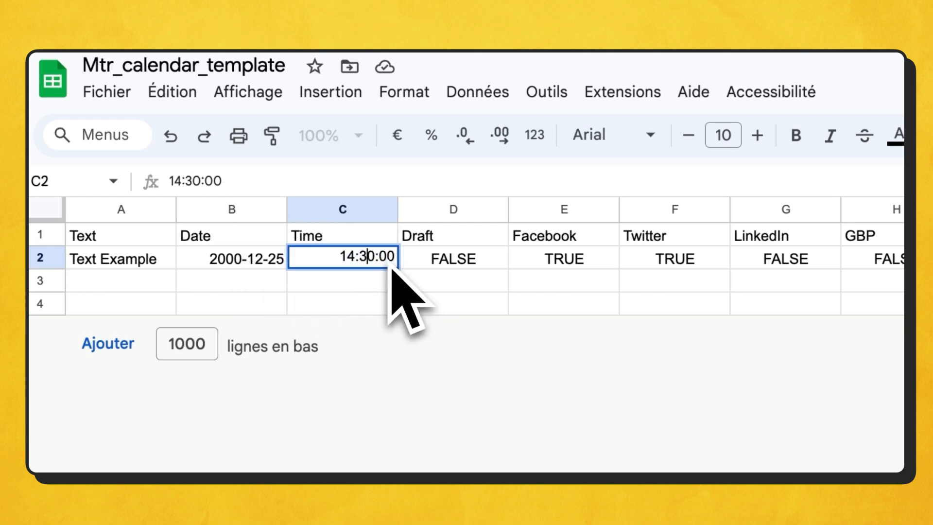
pyautogui.click(457, 264)
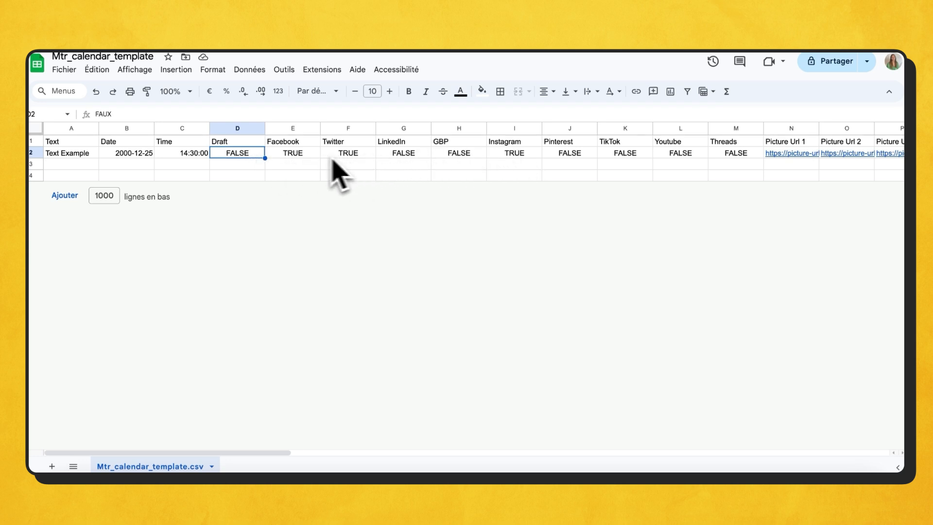
# Step: Examine the template's social network columns from Facebook to Threads and the Picture Url 1 to 10 columns
pyautogui.click(296, 155)
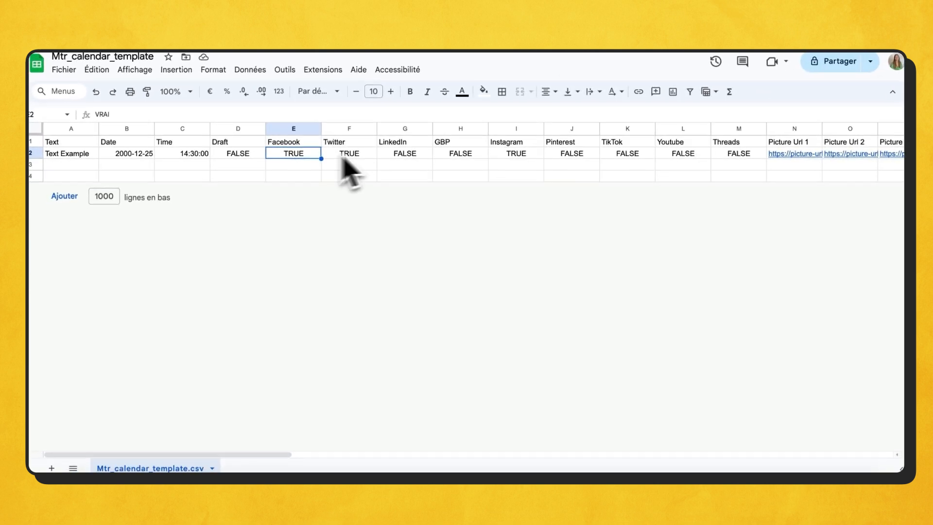
pyautogui.hscroll(5, 729, 160)
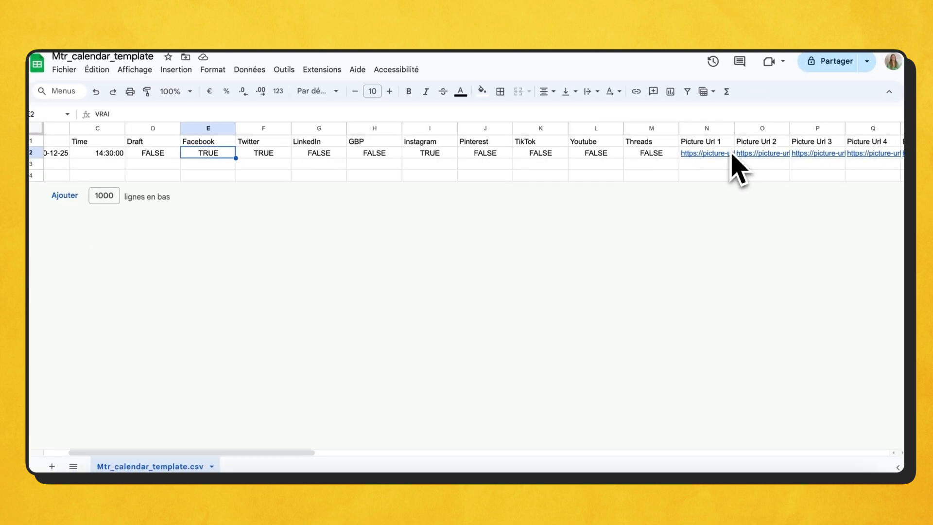
pyautogui.click(649, 144)
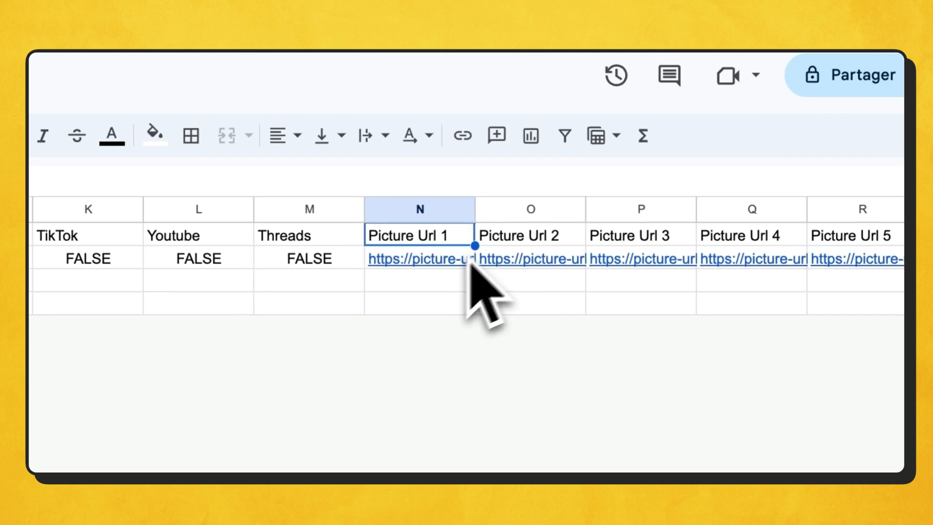
pyautogui.click(569, 239)
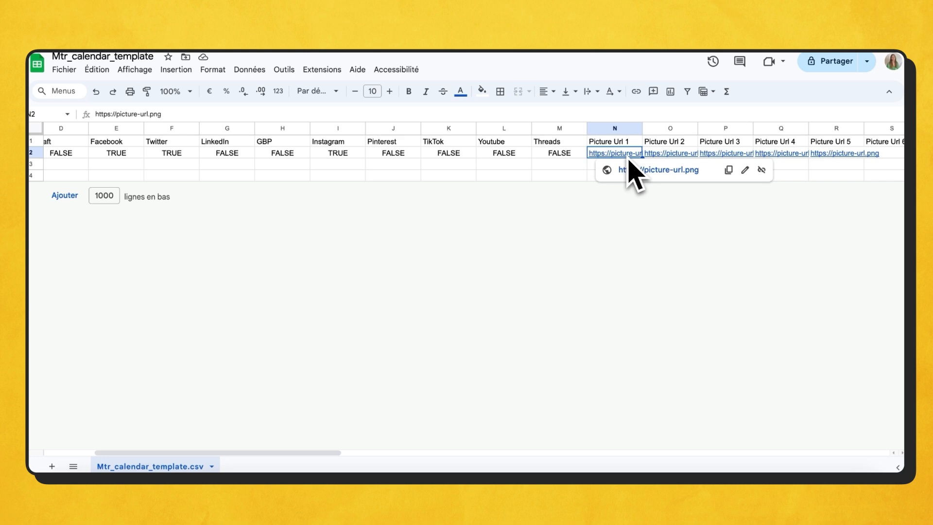
pyautogui.hscroll(3, 630, 168)
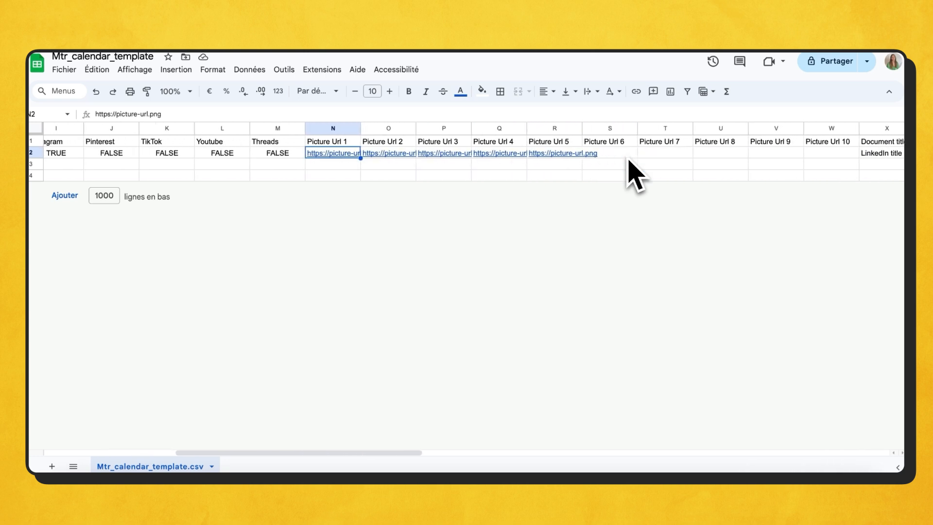
pyautogui.click(820, 154)
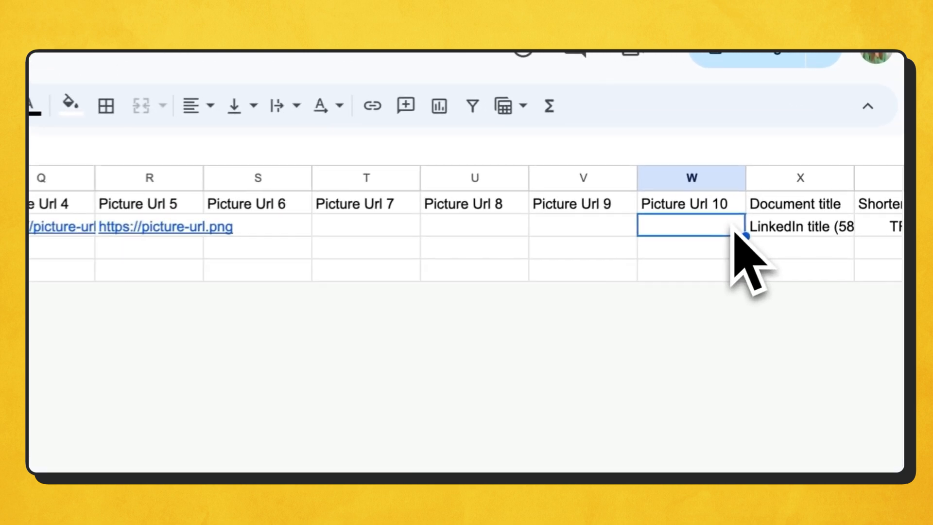
# Step: Examine the template's remaining columns, from Document title and Shortener through the video, Pinterest, Instagram, Youtube and GBP settings
pyautogui.hscroll(2, 809, 152)
pyautogui.hscroll(1, 396, 385)
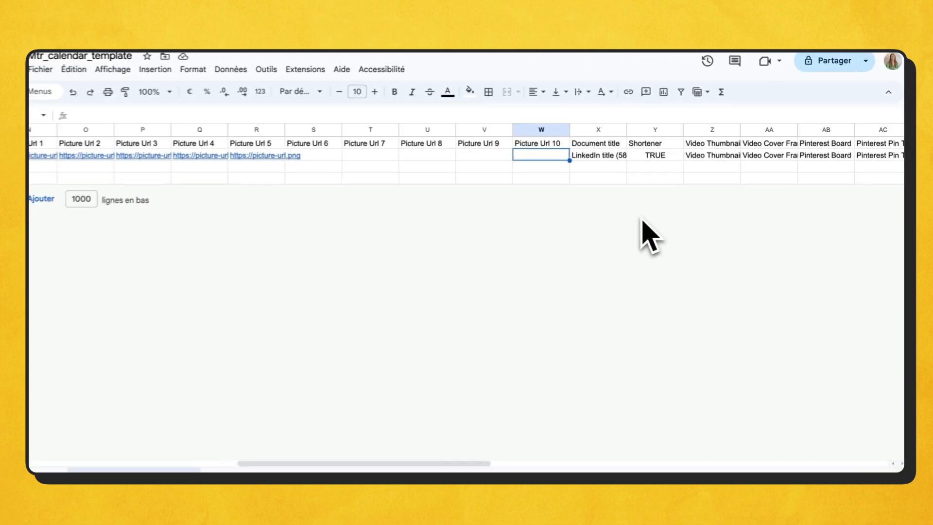
pyautogui.hscroll(2, 632, 168)
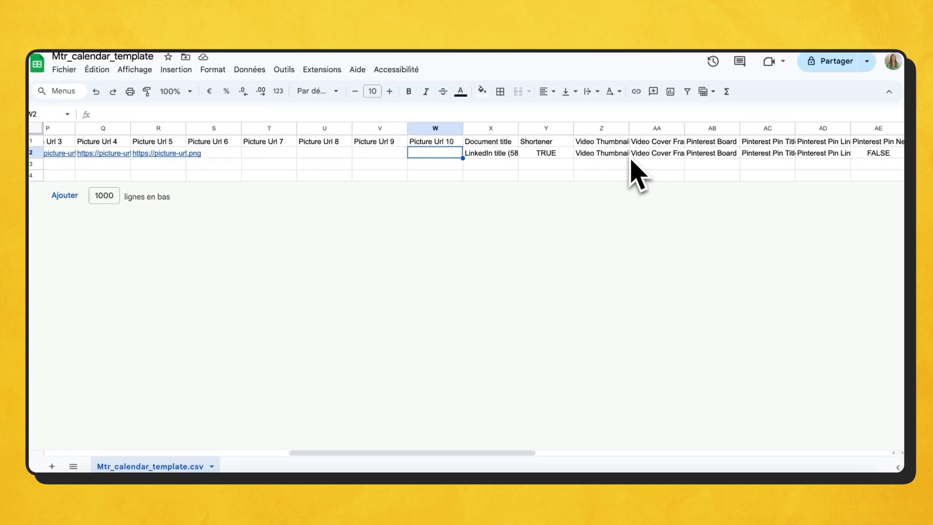
pyautogui.hscroll(2, 637, 175)
pyautogui.hscroll(3, 651, 172)
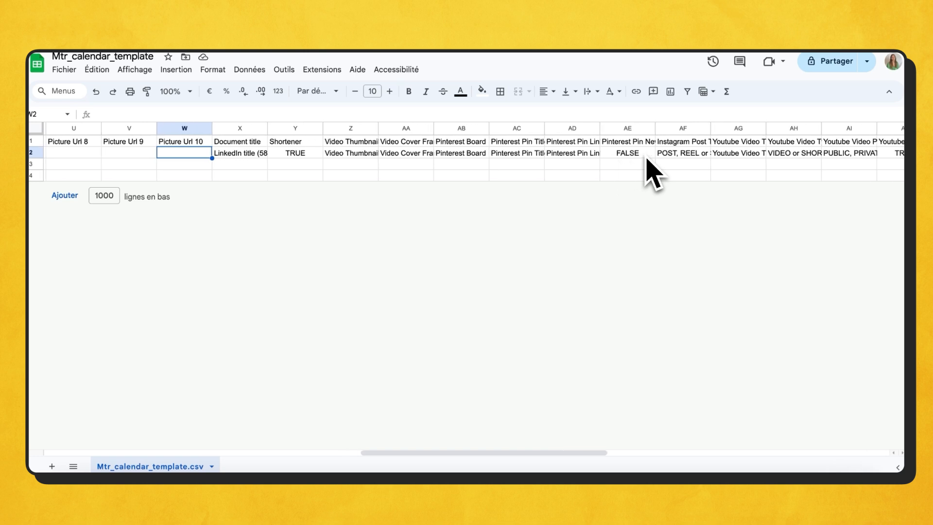
pyautogui.hscroll(1, 654, 172)
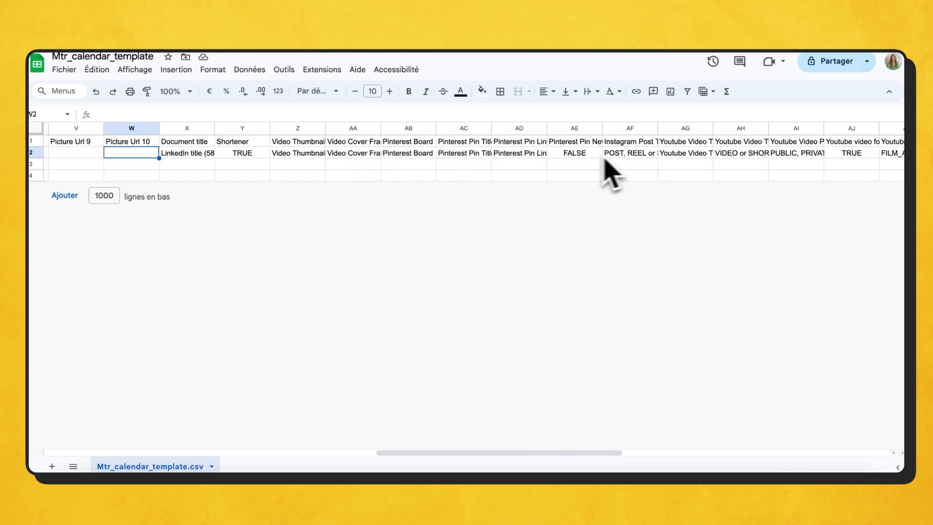
pyautogui.click(640, 153)
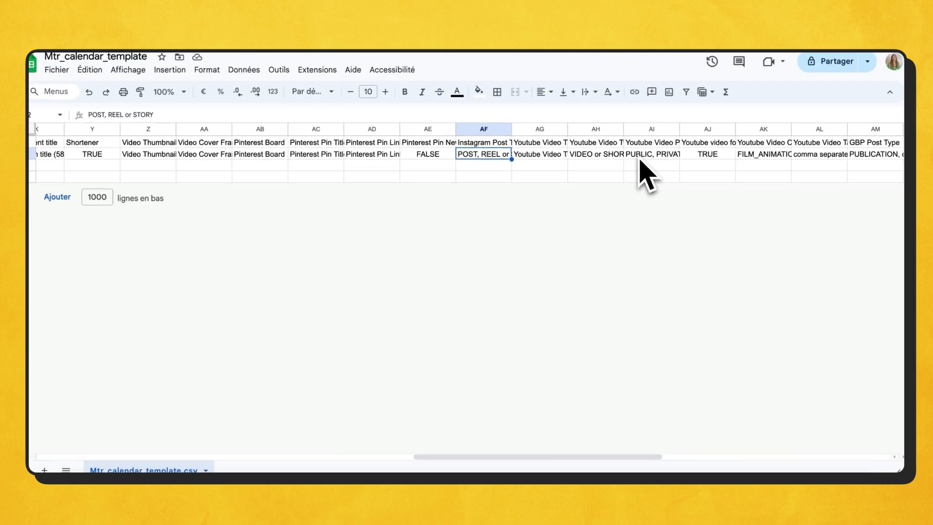
pyautogui.hscroll(-20, 641, 159)
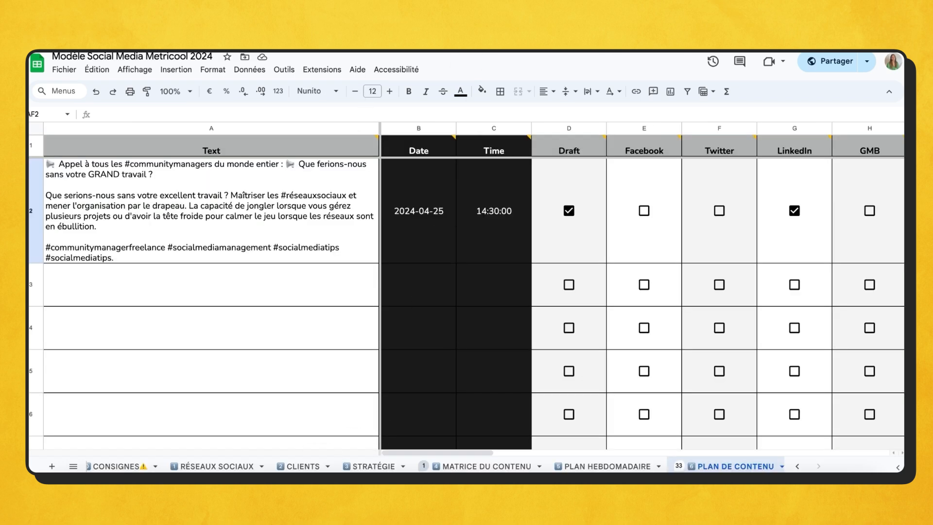
# Step: In Modèle Social Media Metricool 2024, look at the CONSIGNES instructions and the RÉSEAUX SOCIAUX selection, then open the STRATÉGIE sheet
pyautogui.click(119, 466)
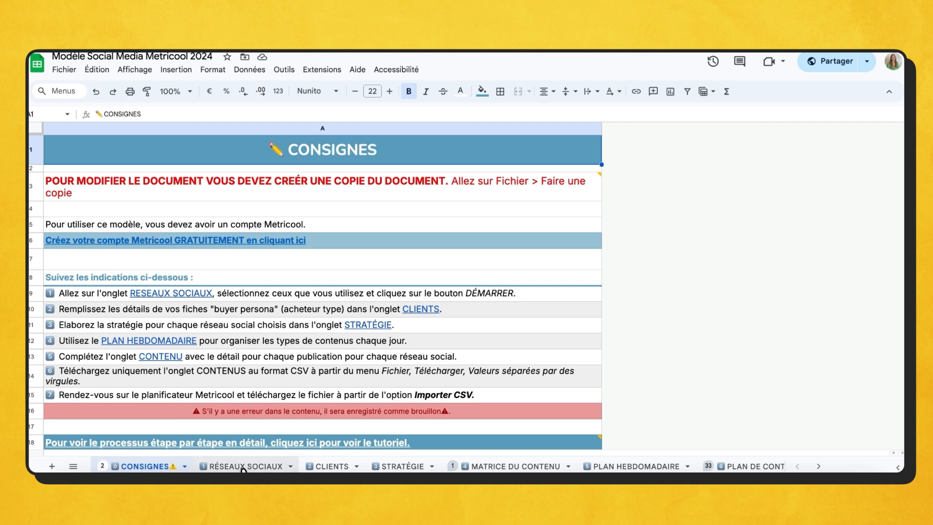
pyautogui.click(243, 467)
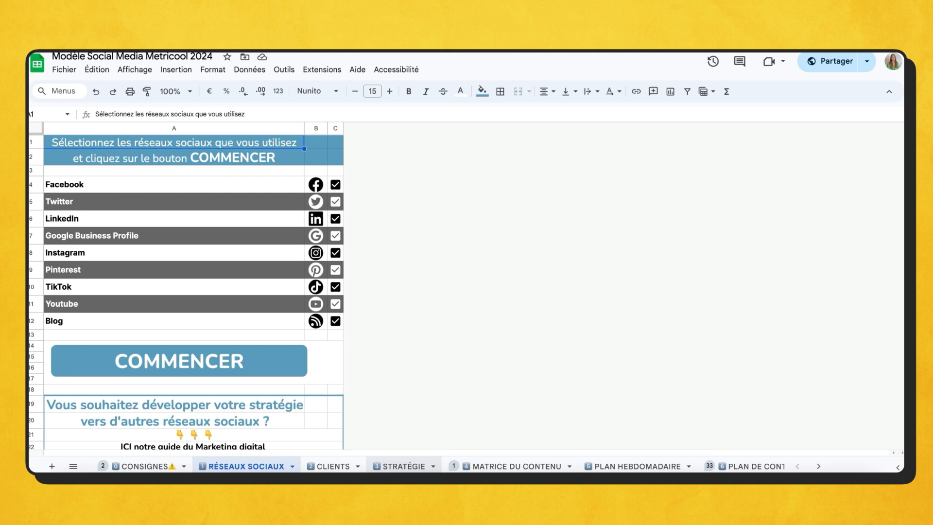
pyautogui.click(403, 466)
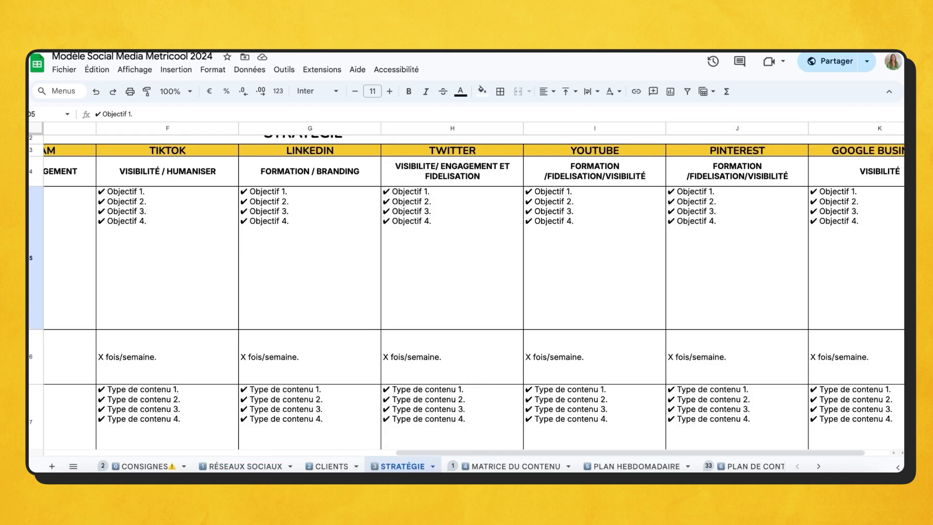
# Step: Read through the filled-in example customer profile in the CLIENTS sheet
pyautogui.click(328, 466)
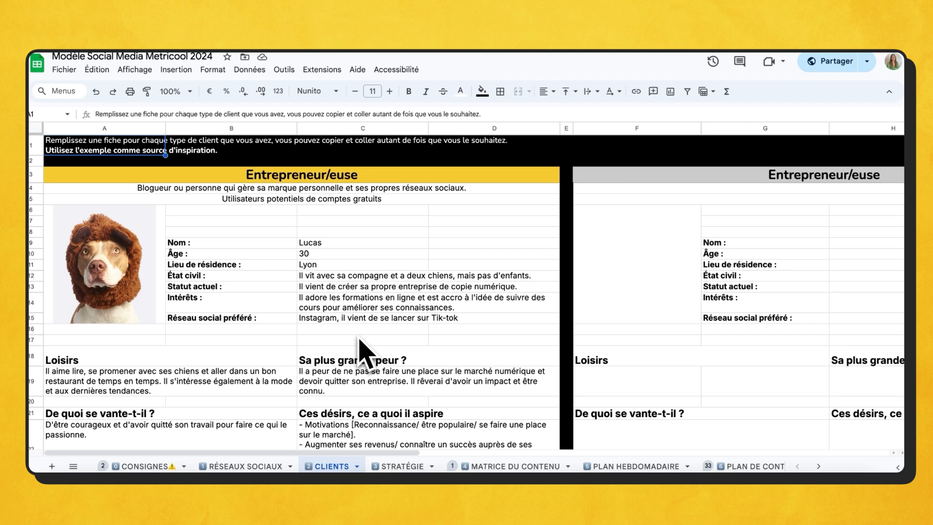
pyautogui.scroll(-2, 364, 352)
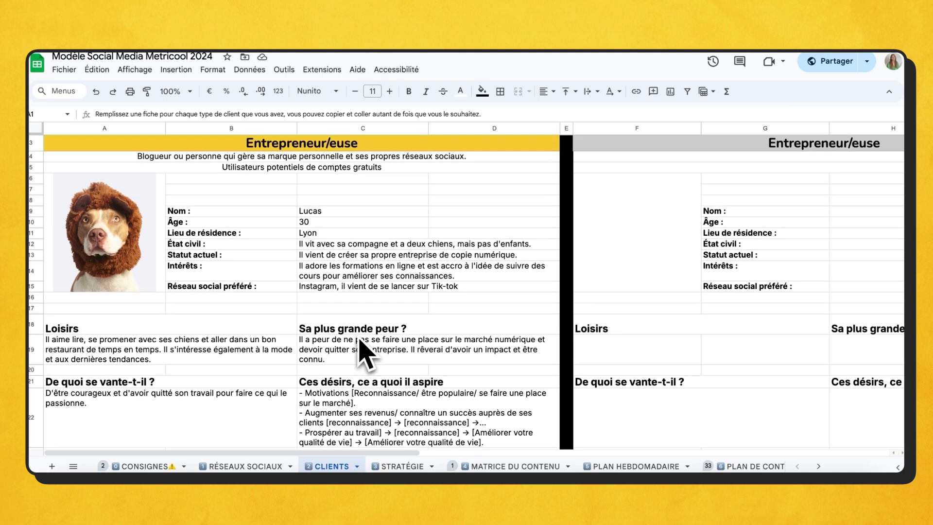
pyautogui.scroll(2, 364, 353)
# Step: Examine the STRATÉGIE sheet's objectives, publishing frequency, content types and target customers for each network
pyautogui.click(426, 467)
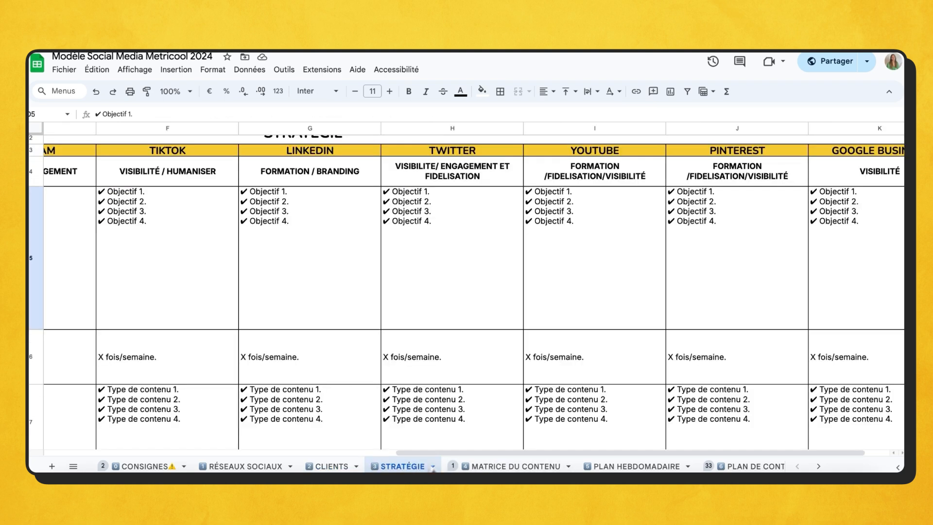
pyautogui.hscroll(-10, 491, 411)
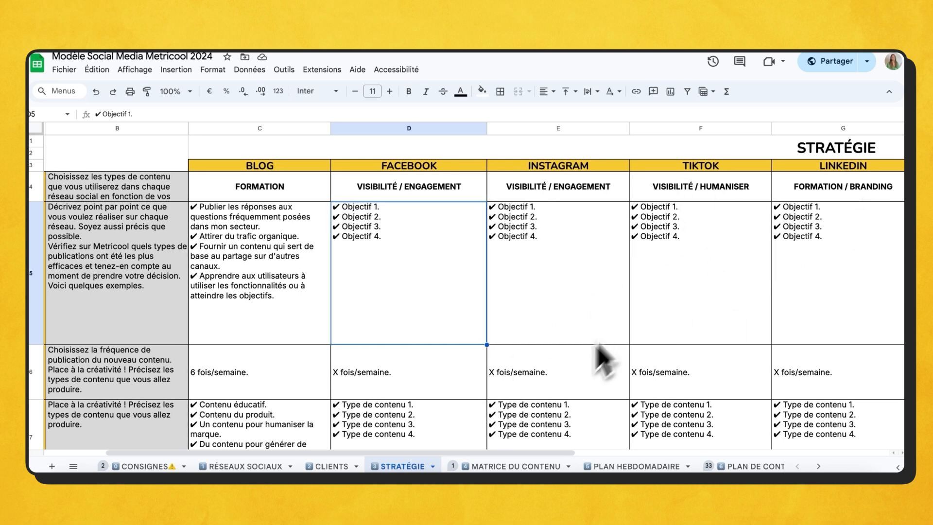
pyautogui.scroll(-3, 783, 343)
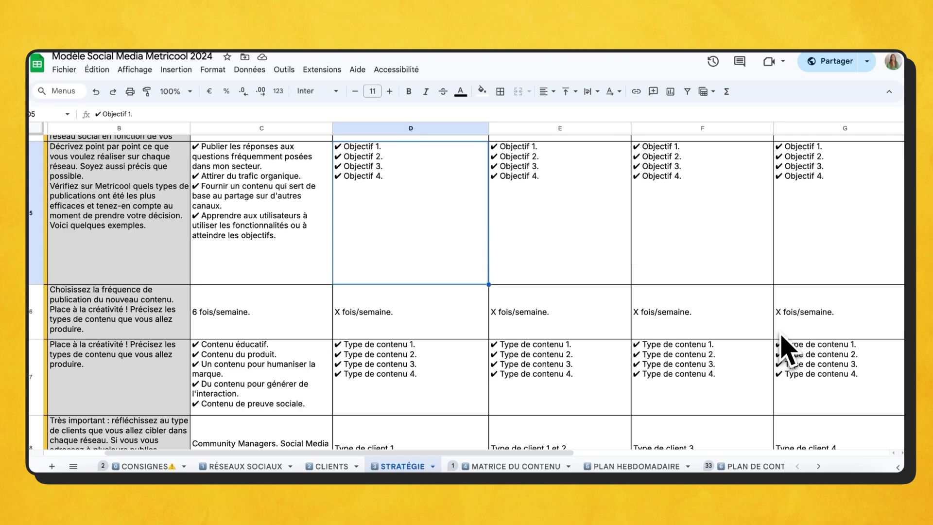
pyautogui.scroll(3, 783, 344)
pyautogui.scroll(-5, 572, 412)
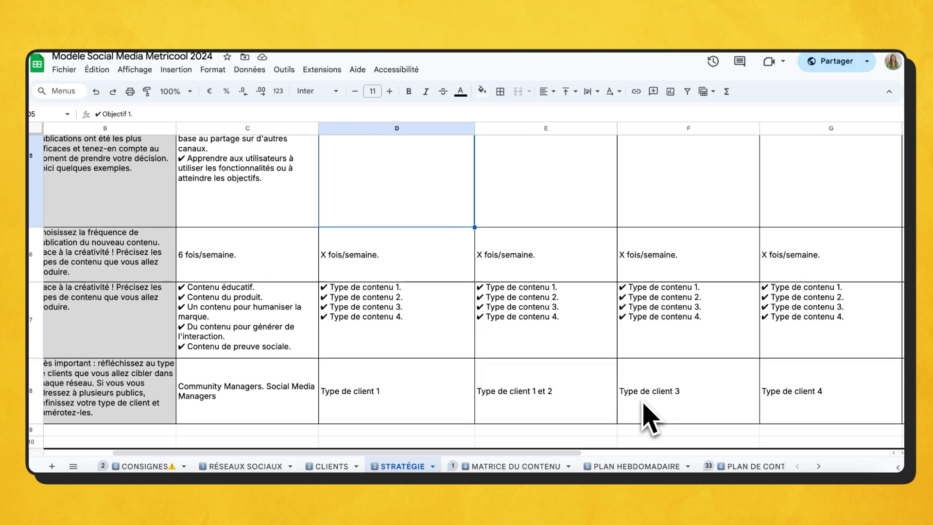
pyautogui.scroll(-2, 649, 415)
# Step: View the MATRICE DU CONTENU sheet and look through the per-network rows and weekdays of PLAN HEBDOMADAIRE
pyautogui.click(536, 468)
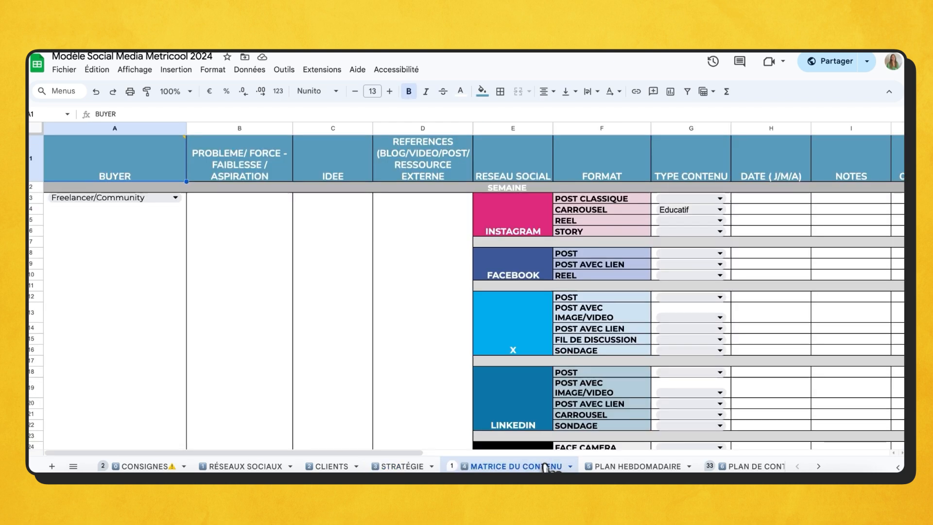
pyautogui.click(630, 467)
pyautogui.scroll(-3, 466, 277)
pyautogui.scroll(3, 458, 267)
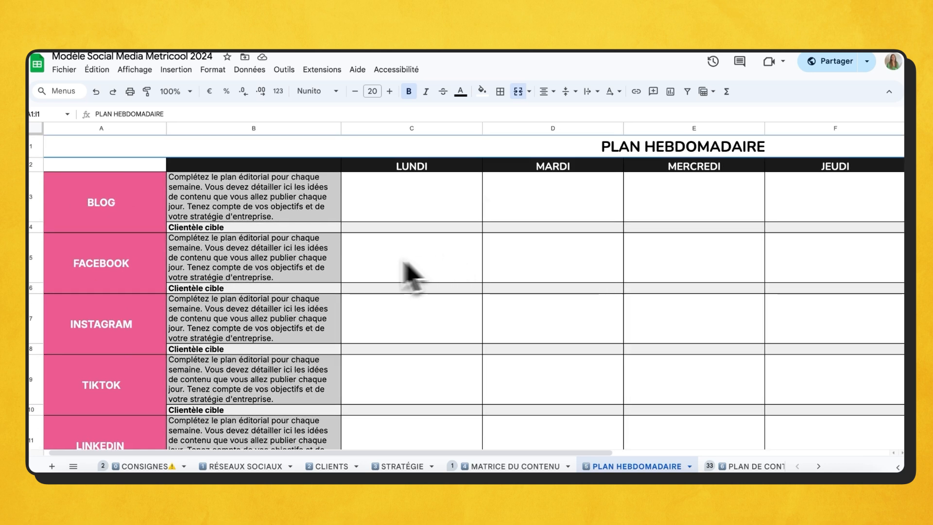
# Step: Open the PLAN DE CONTENU sheet and review the example publication's text, date, time and network selections
pyautogui.scroll(-5, 267, 321)
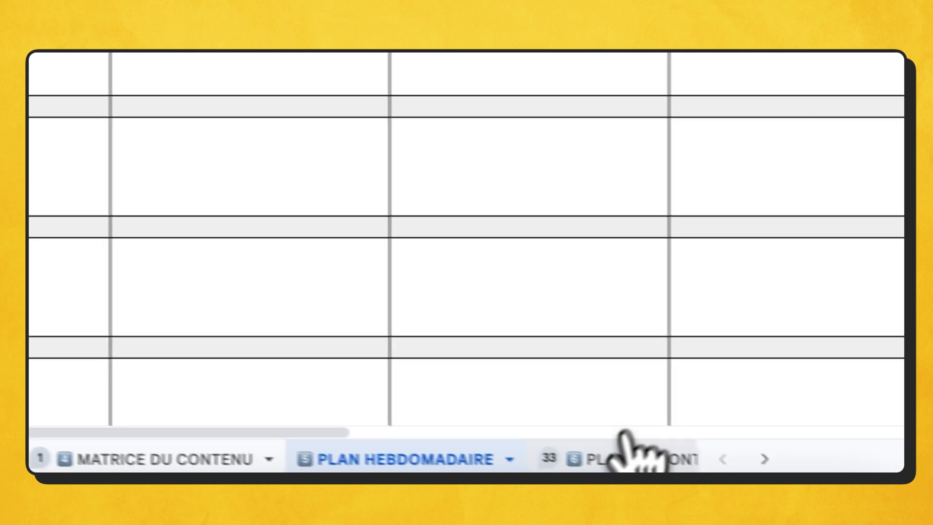
pyautogui.click(634, 453)
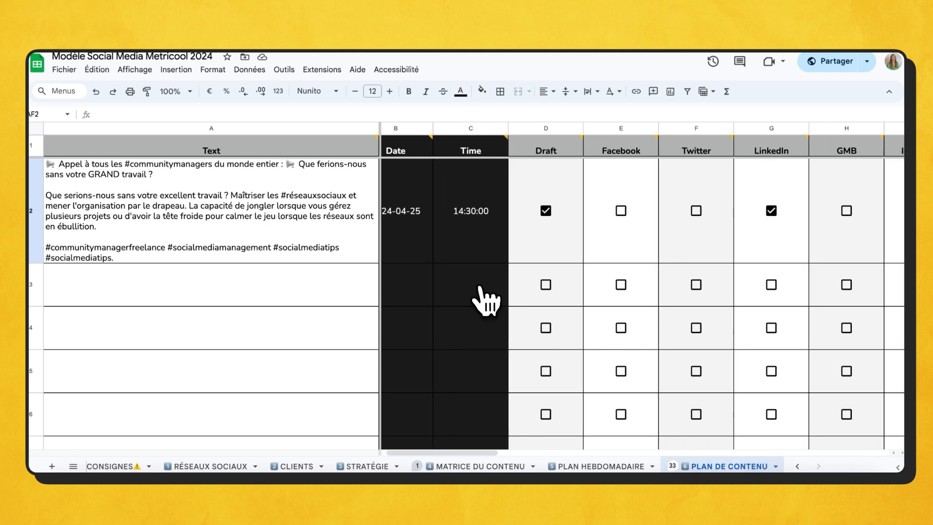
pyautogui.hscroll(10, 628, 255)
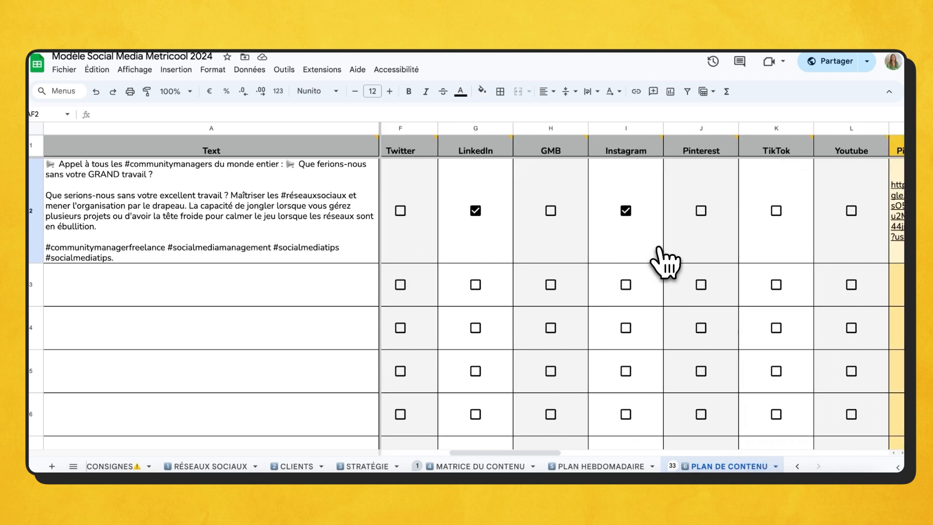
pyautogui.hscroll(2, 666, 262)
pyautogui.hscroll(-10, 666, 262)
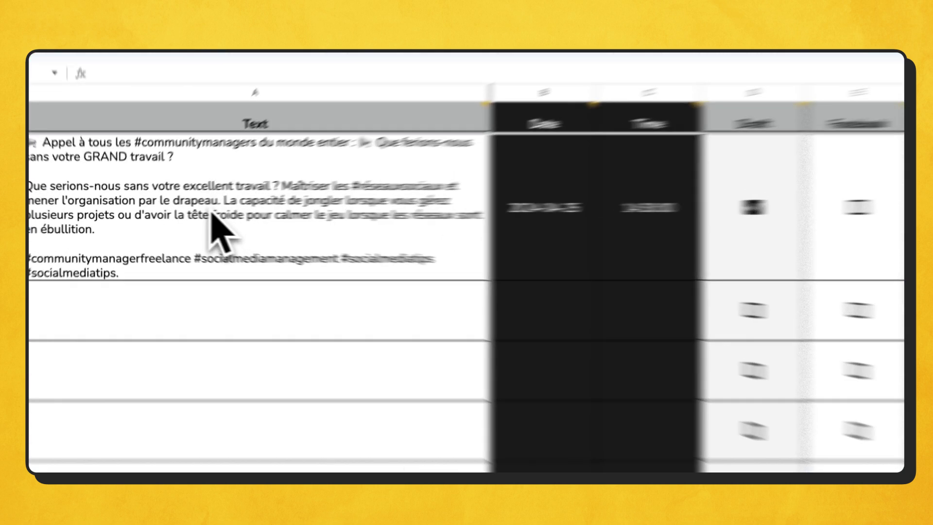
pyautogui.doubleClick(181, 224)
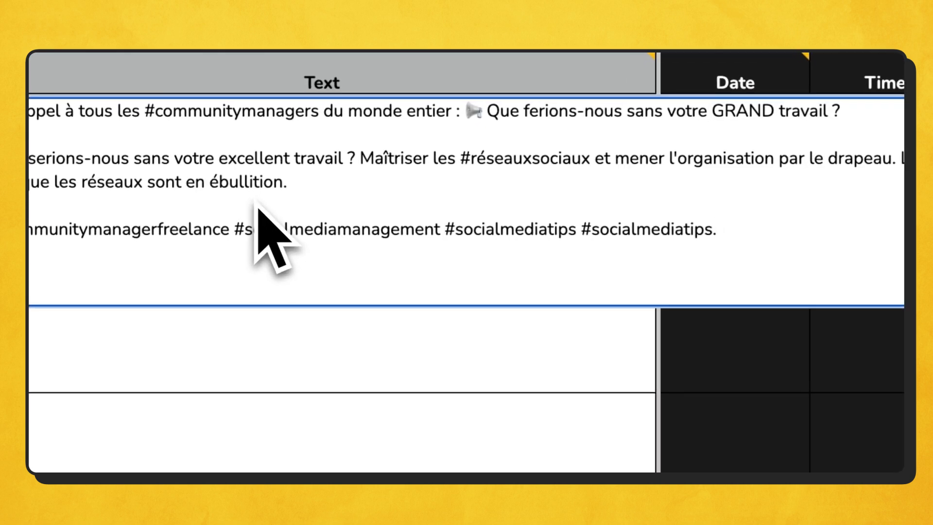
pyautogui.click(236, 278)
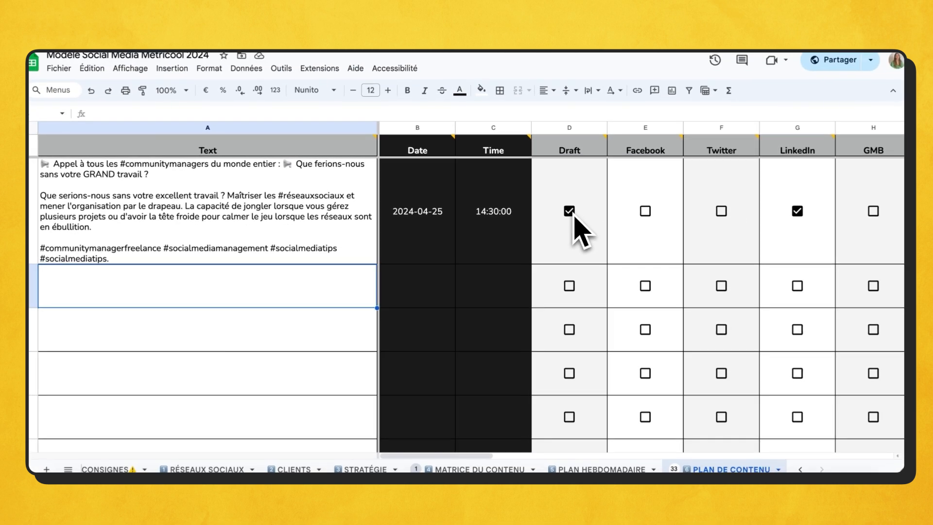
# Step: Examine the PLAN DE CONTENU columns from the network checkboxes through picture URLs and Shortener to the Pinterest, Instagram, Youtube, GMB and Facebook settings
pyautogui.hscroll(5, 651, 248)
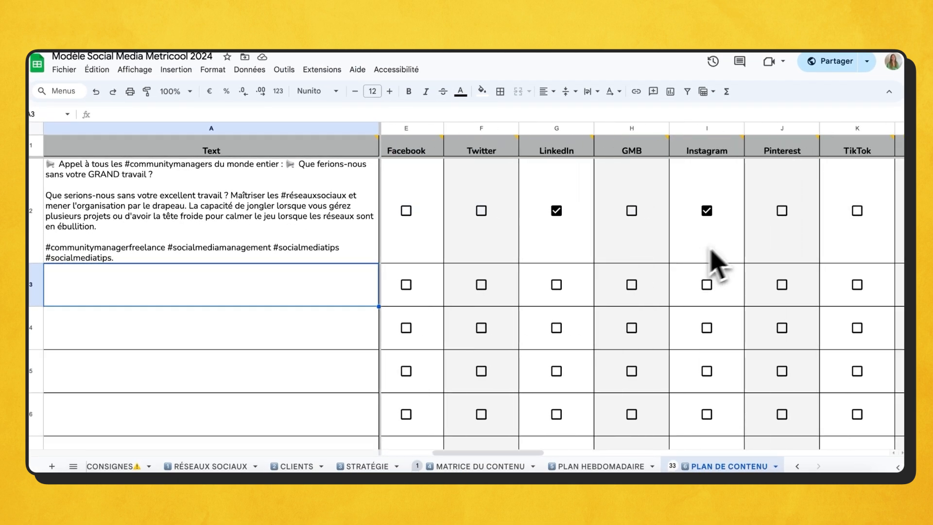
pyautogui.hscroll(3, 809, 240)
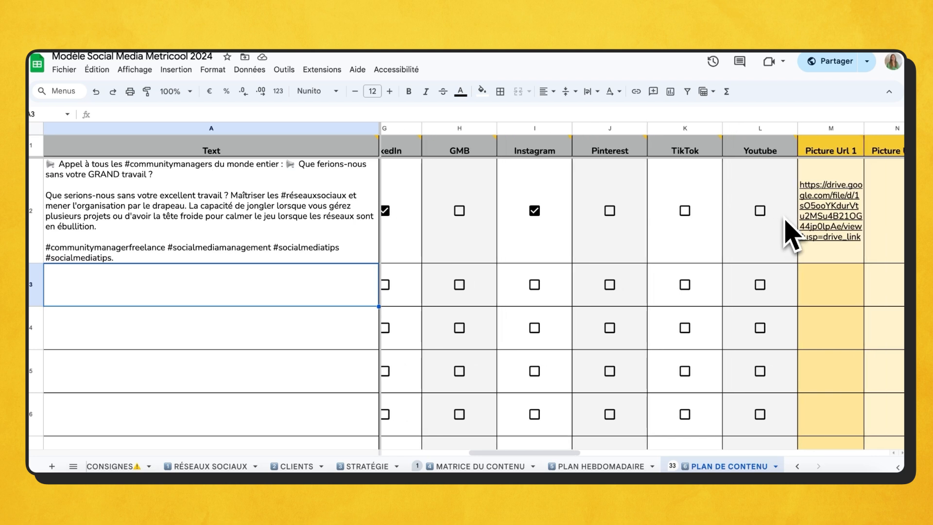
pyautogui.hscroll(9, 481, 226)
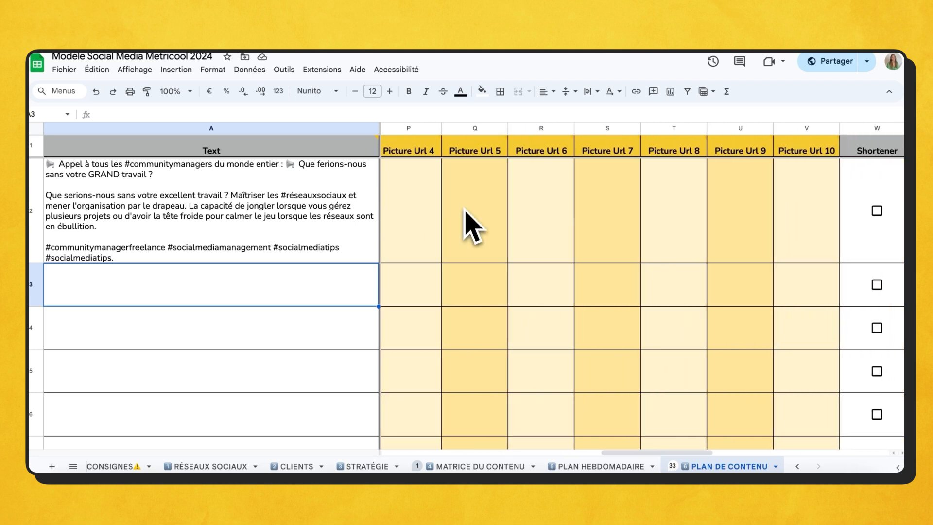
pyautogui.hscroll(3, 471, 226)
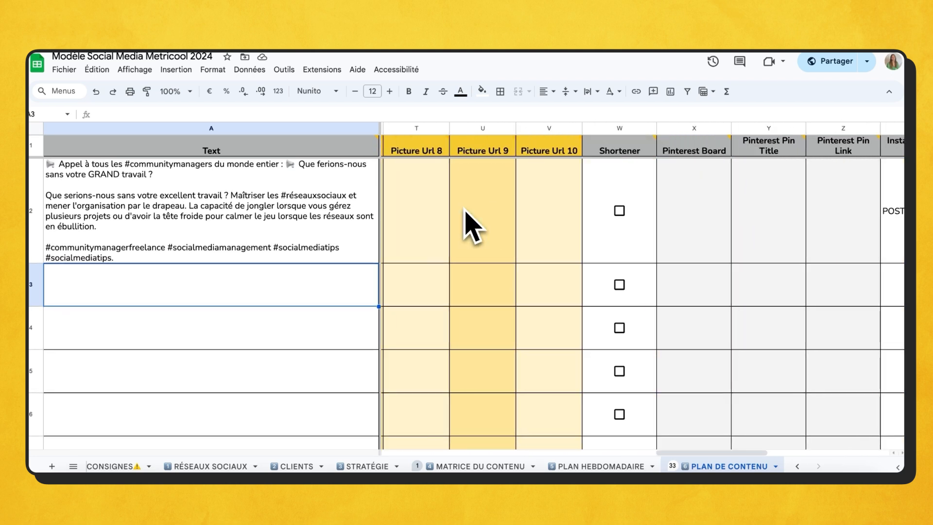
pyautogui.hscroll(1, 467, 226)
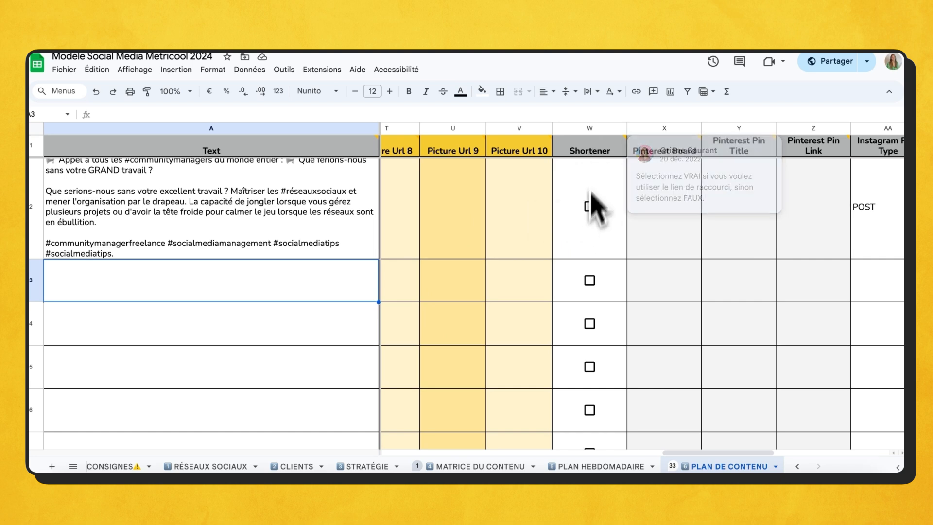
pyautogui.hscroll(3, 632, 214)
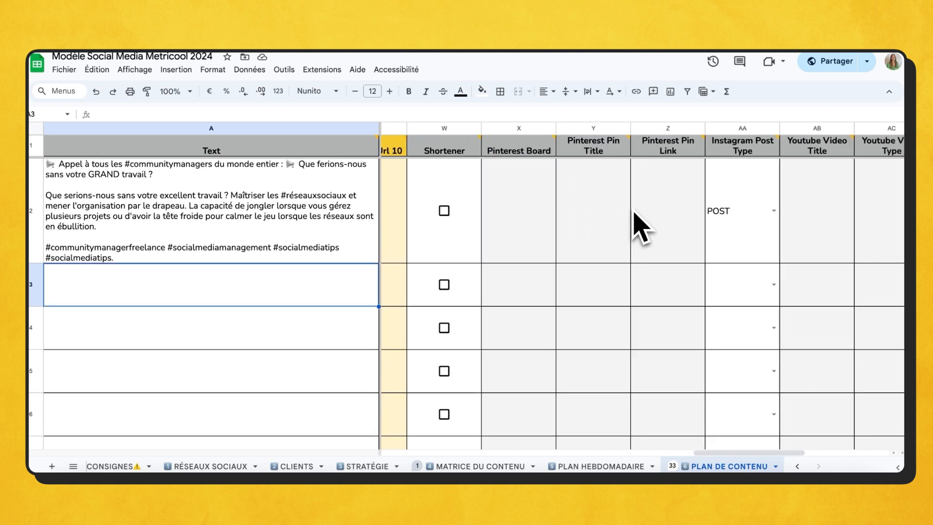
pyautogui.hscroll(1, 531, 205)
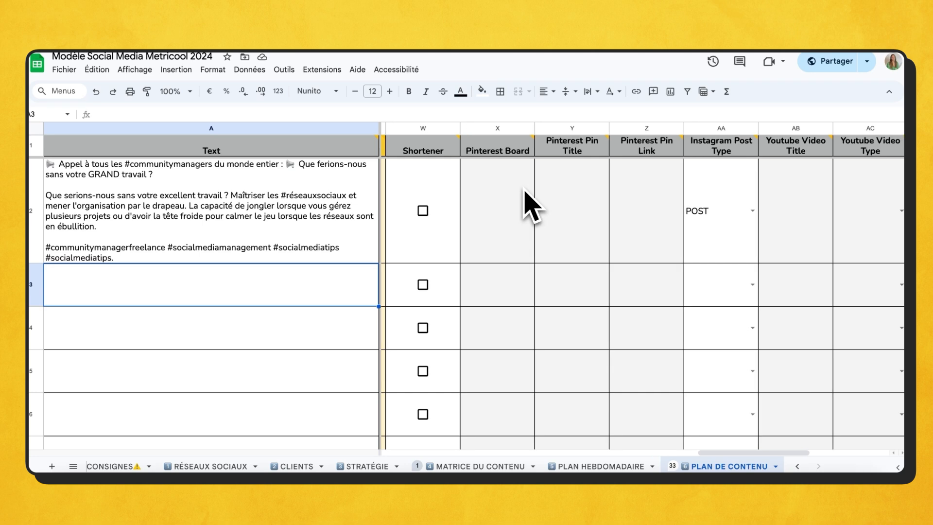
pyautogui.hscroll(5, 561, 237)
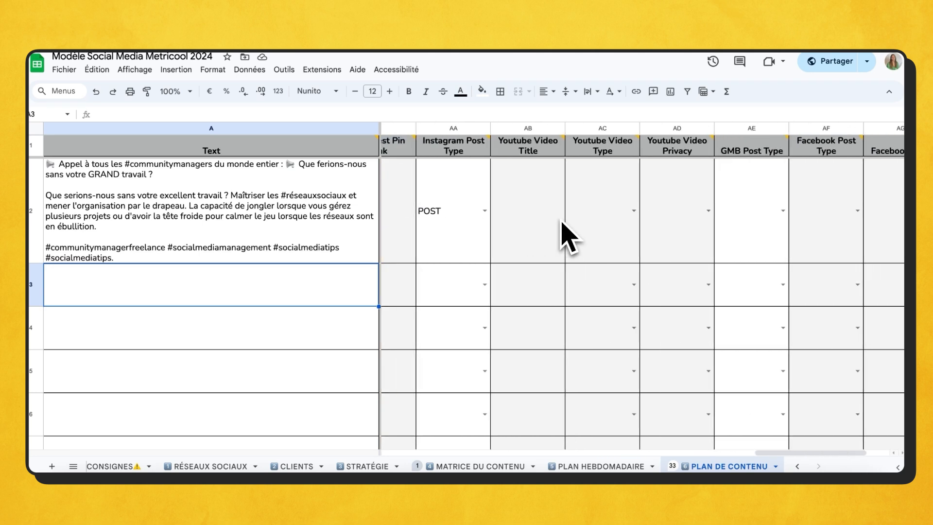
# Step: Download the PLAN DE CONTENU sheet as comma-separated values (.csv)
pyautogui.hscroll(-20, 562, 223)
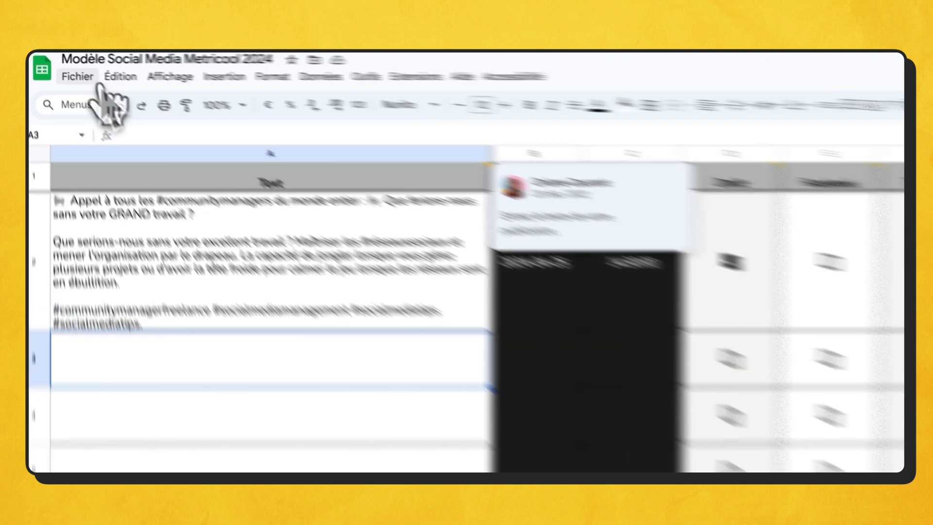
pyautogui.click(68, 70)
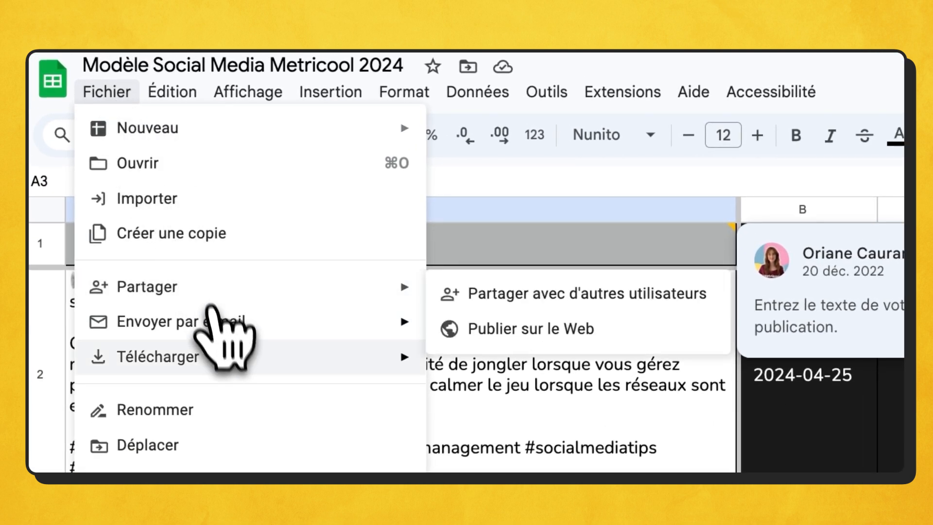
pyautogui.moveTo(235, 360)
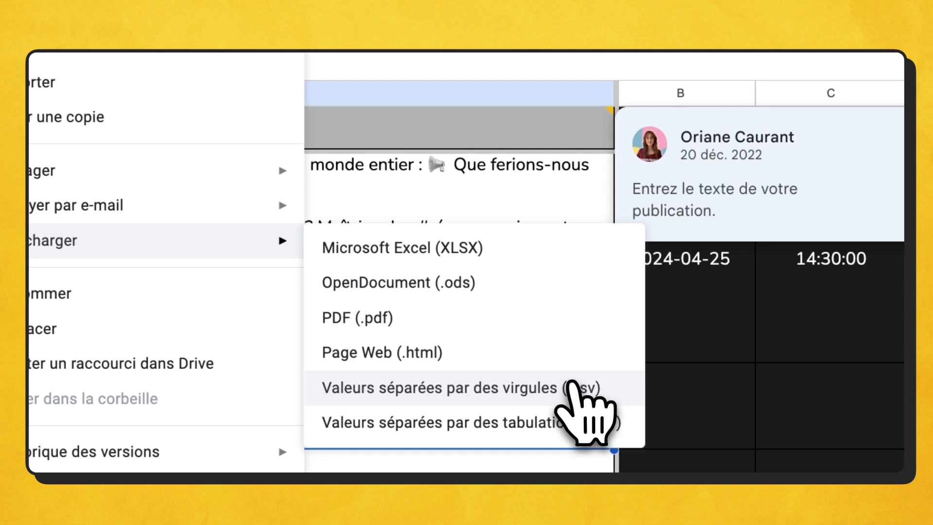
pyautogui.click(573, 386)
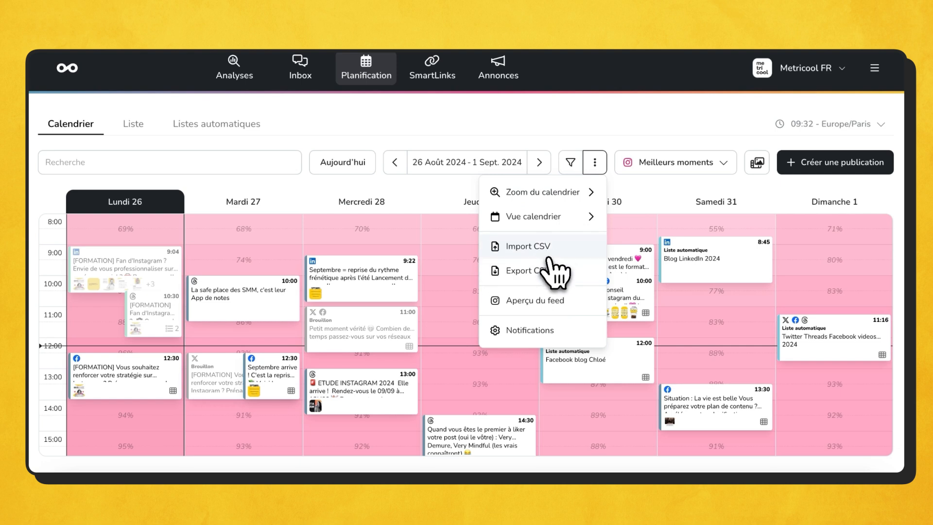
# Step: In Metricool's planning calendar, view the CSV import dialog, close it and look over the week of 26 August to 1 September 2024
pyautogui.click(548, 258)
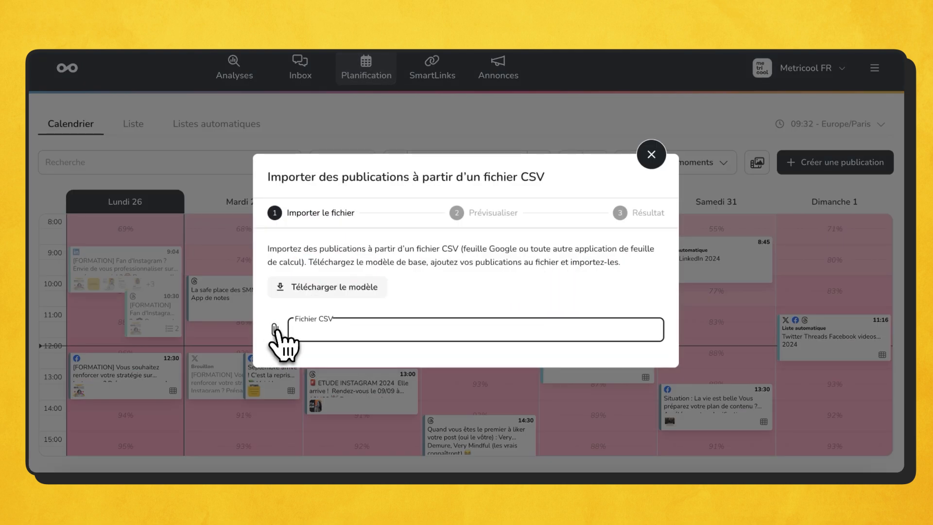
pyautogui.press('Escape')
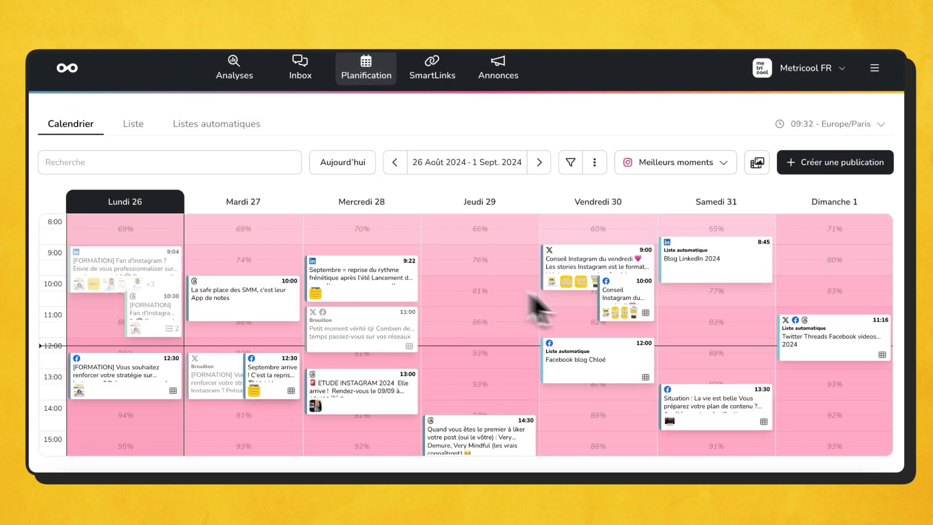
pyautogui.scroll(-5, 455, 371)
pyautogui.scroll(4, 466, 354)
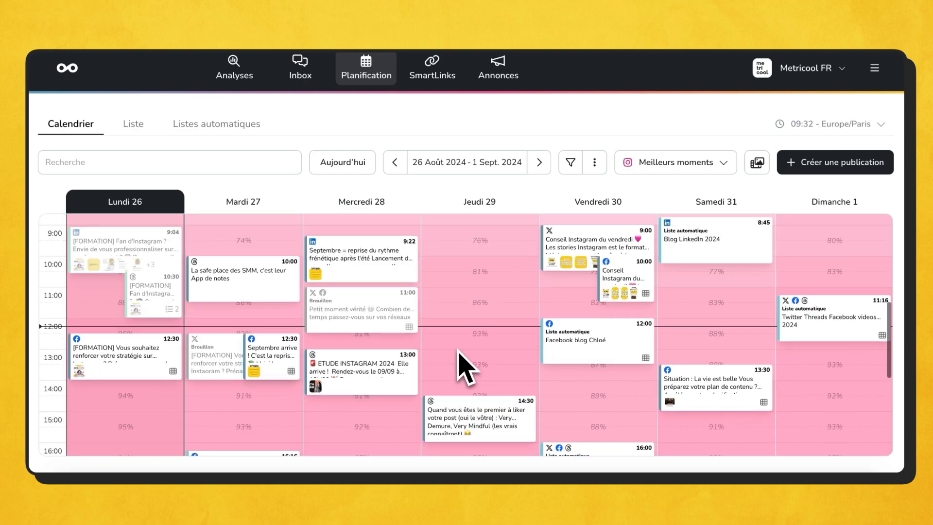